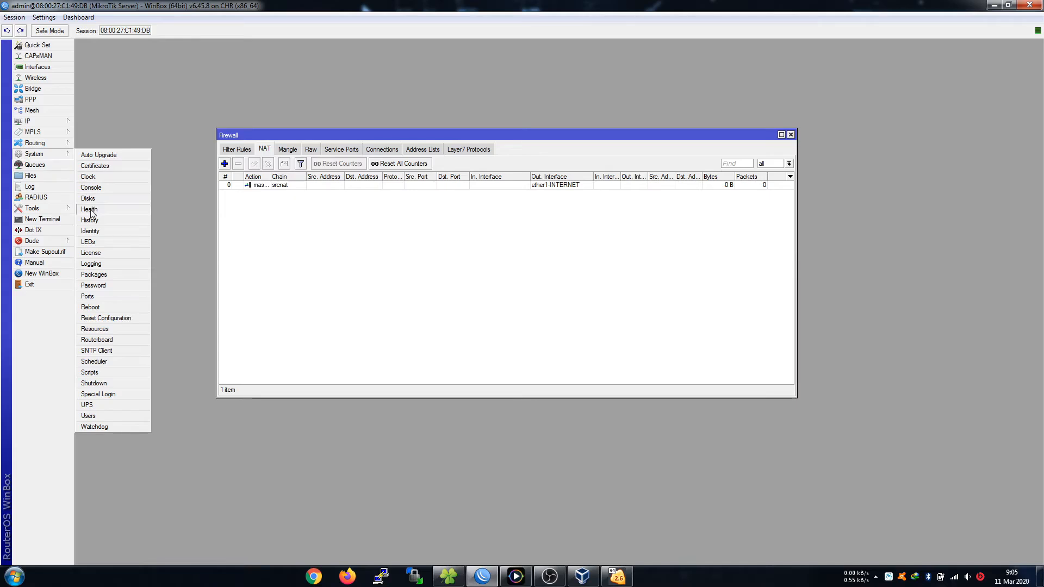
Set the router identity to Server, then disconnect the WinBox session.
click(98, 231)
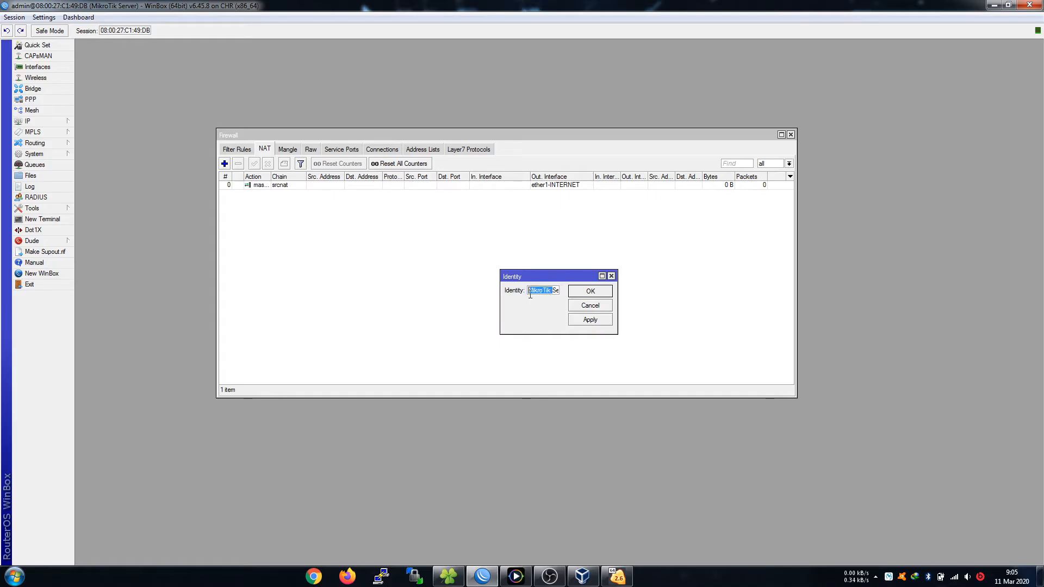
click(589, 292)
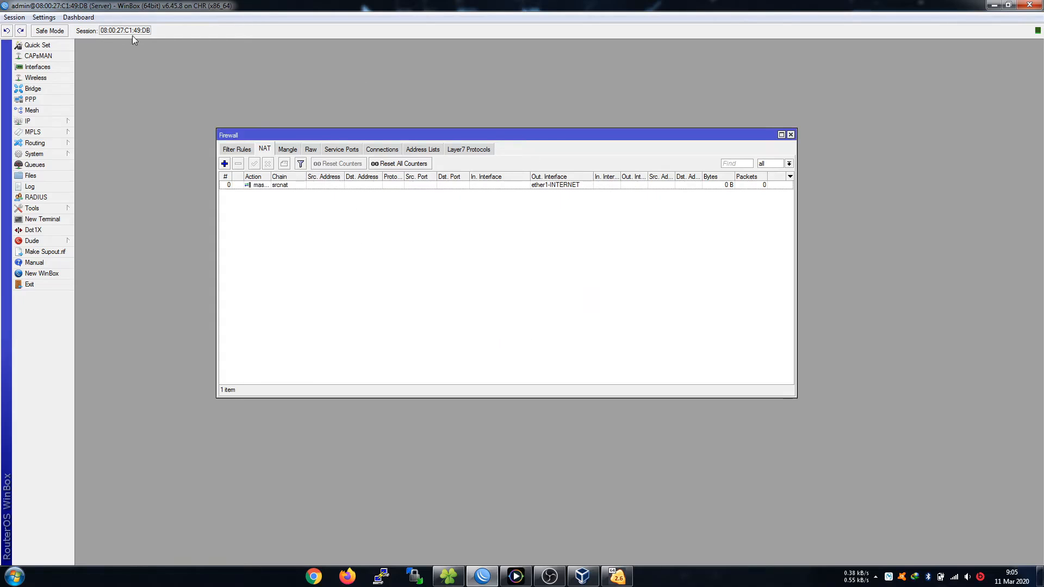
click(16, 17)
click(60, 113)
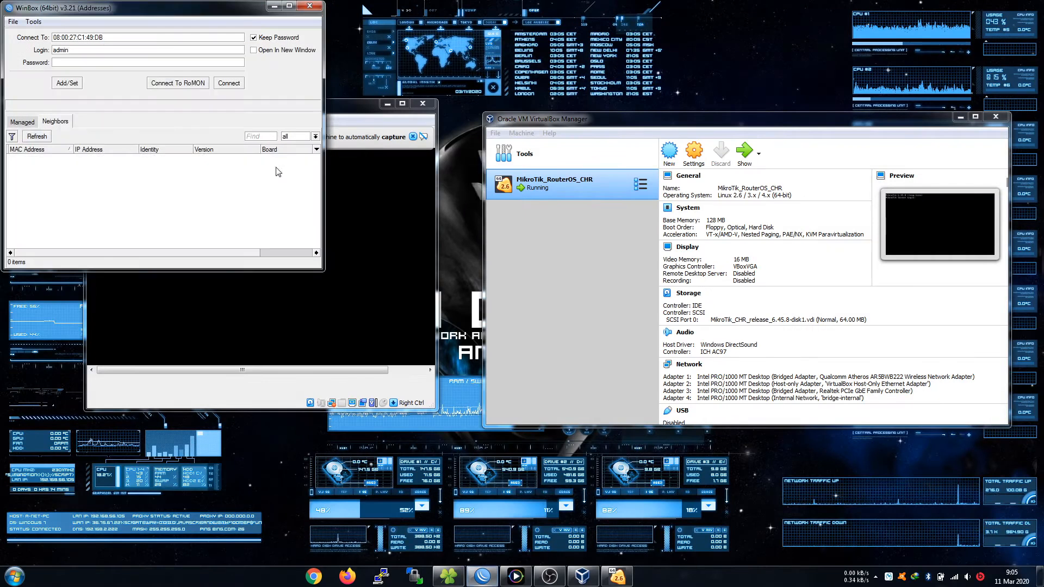
Dismiss the VM console notice and connect WinBox to the router at 08:00:27:C1:49:DB.
click(131, 157)
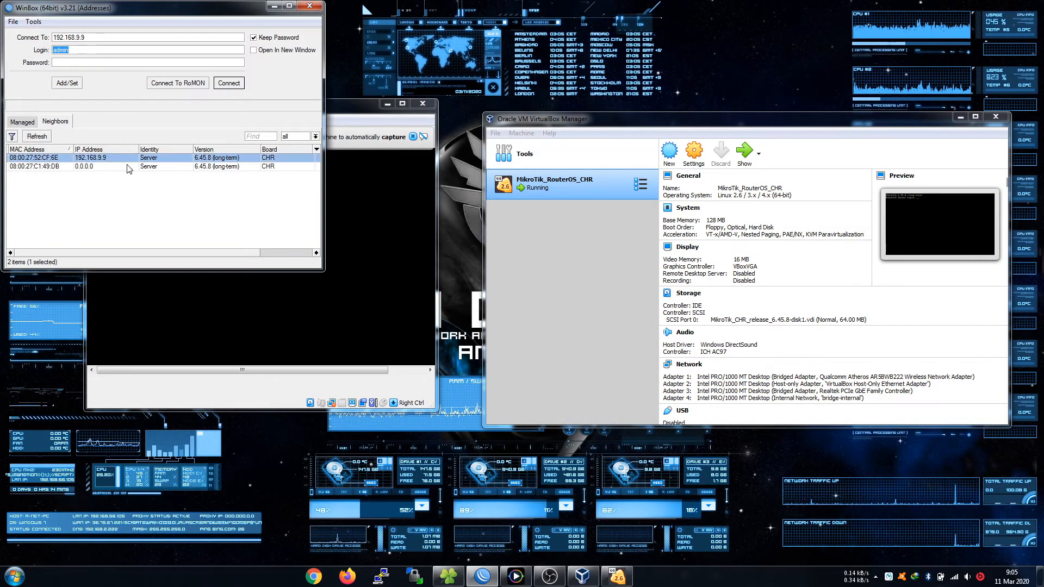
drag(184, 15, 336, 25)
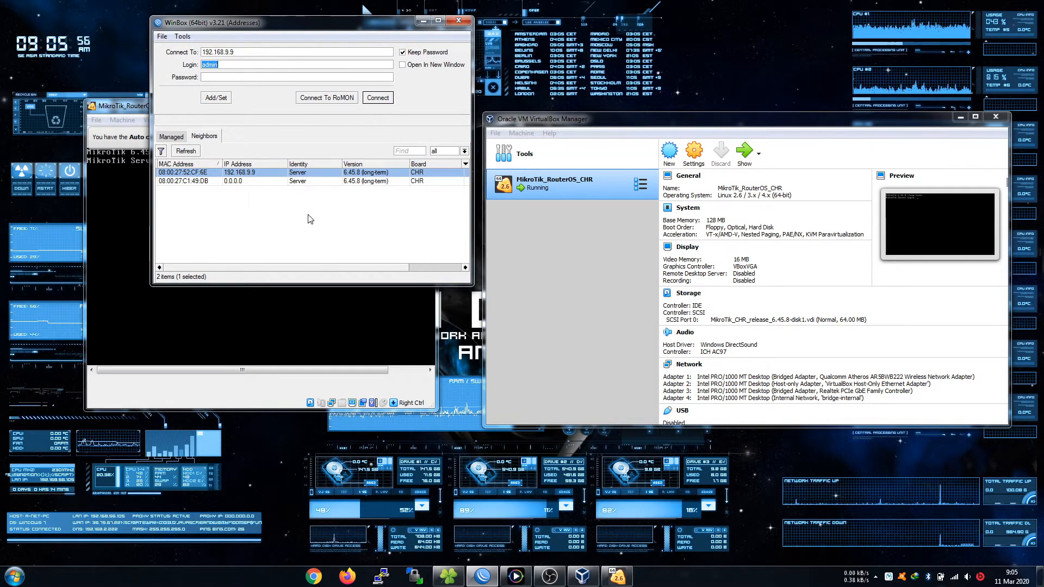
click(340, 335)
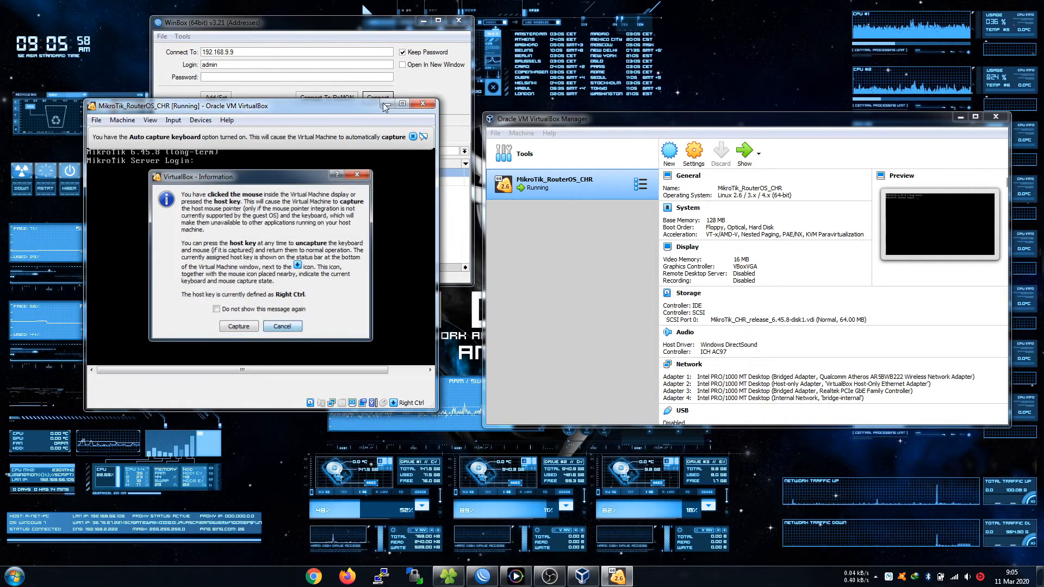
click(282, 326)
click(387, 104)
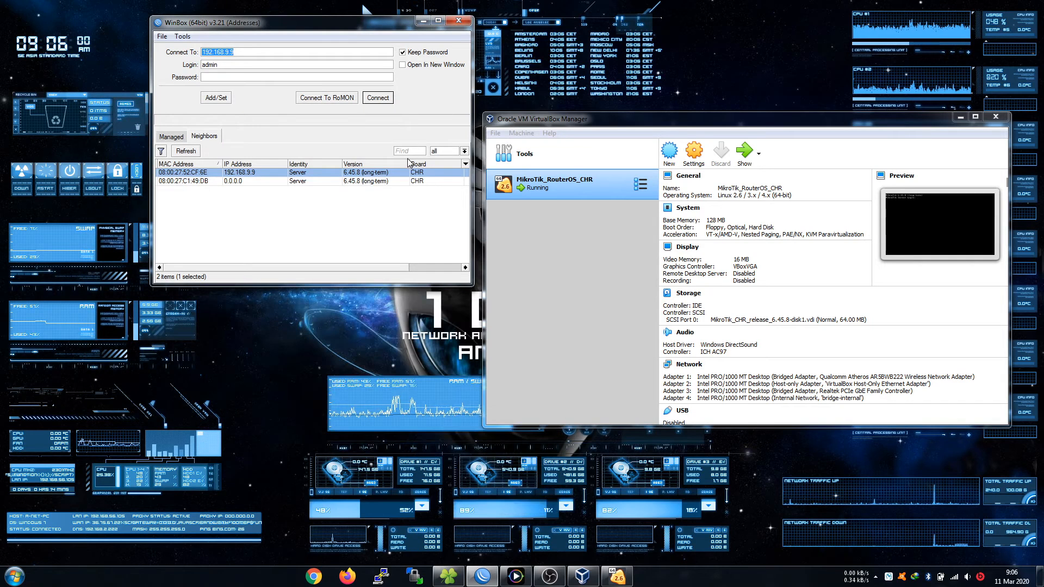
click(201, 181)
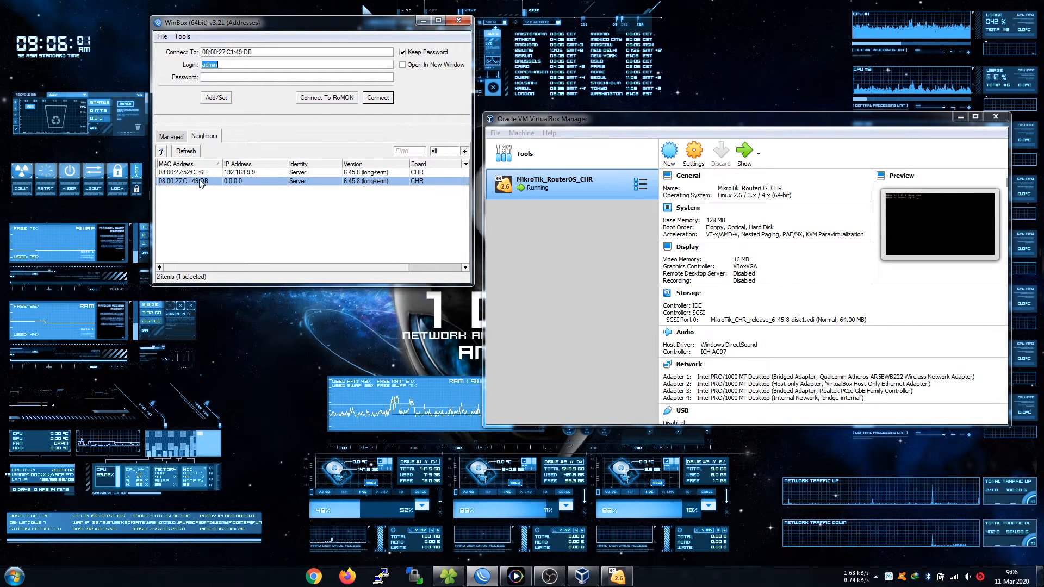
click(378, 98)
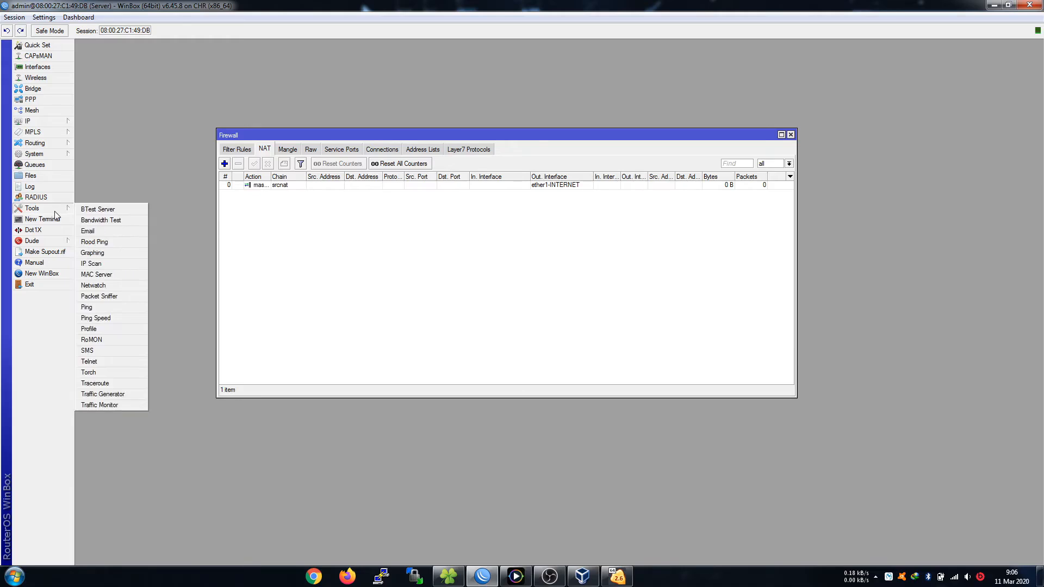
Reset the router configuration without backup from System > Reset Configuration.
mouse_move(61, 212)
mouse_move(61, 158)
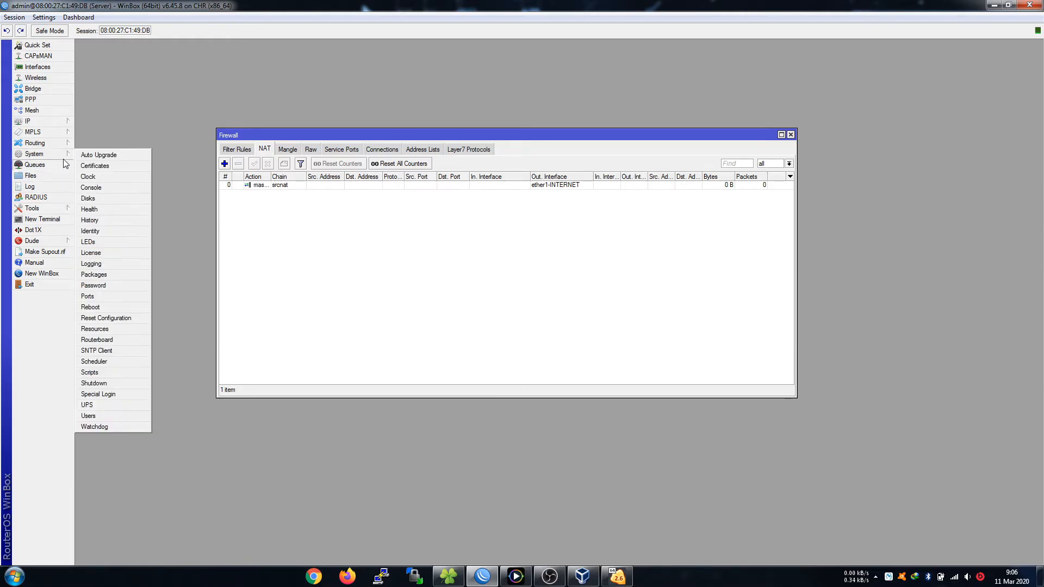
click(126, 320)
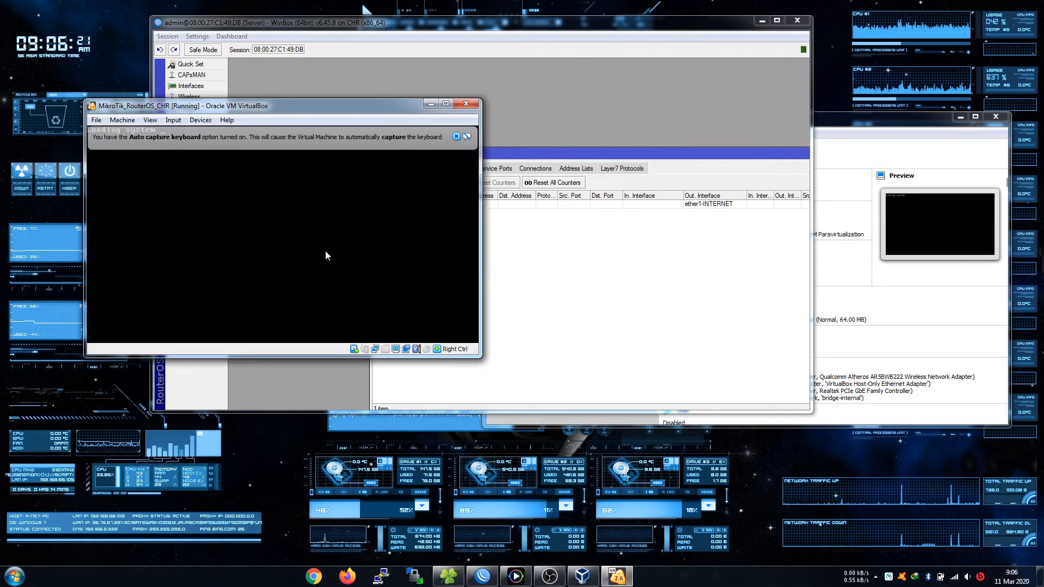
Arrange the VM console and WinBox windows side by side, then reconnect to the rebooted CHR router.
click(456, 137)
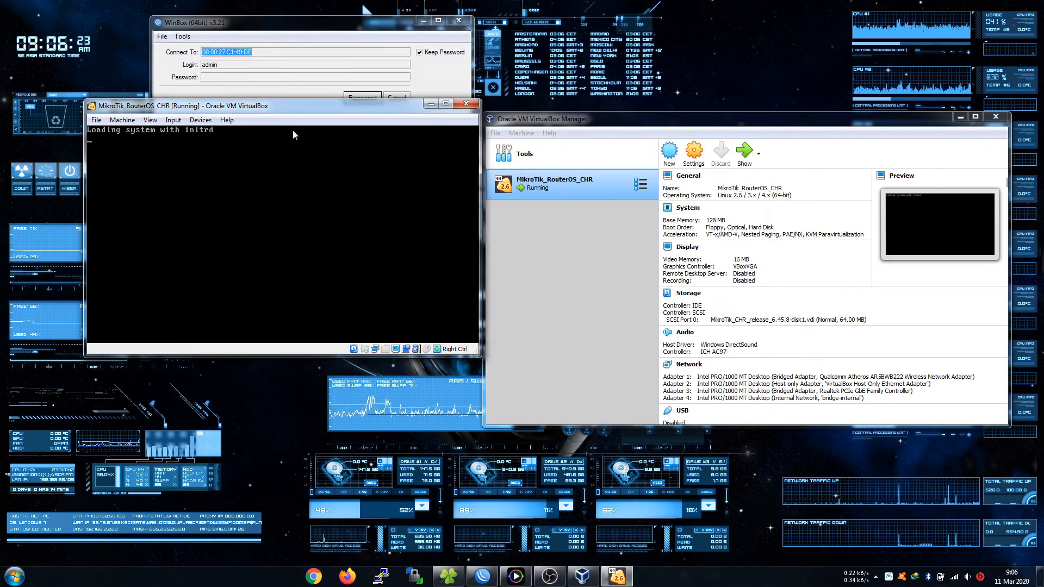
drag(300, 112, 680, 216)
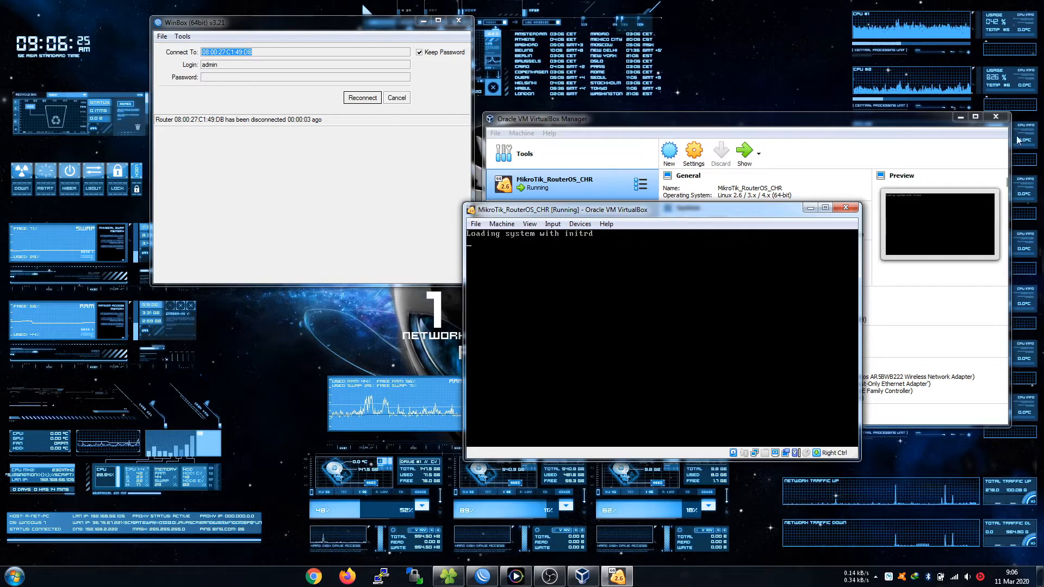
click(961, 116)
drag(669, 214, 709, 58)
click(397, 21)
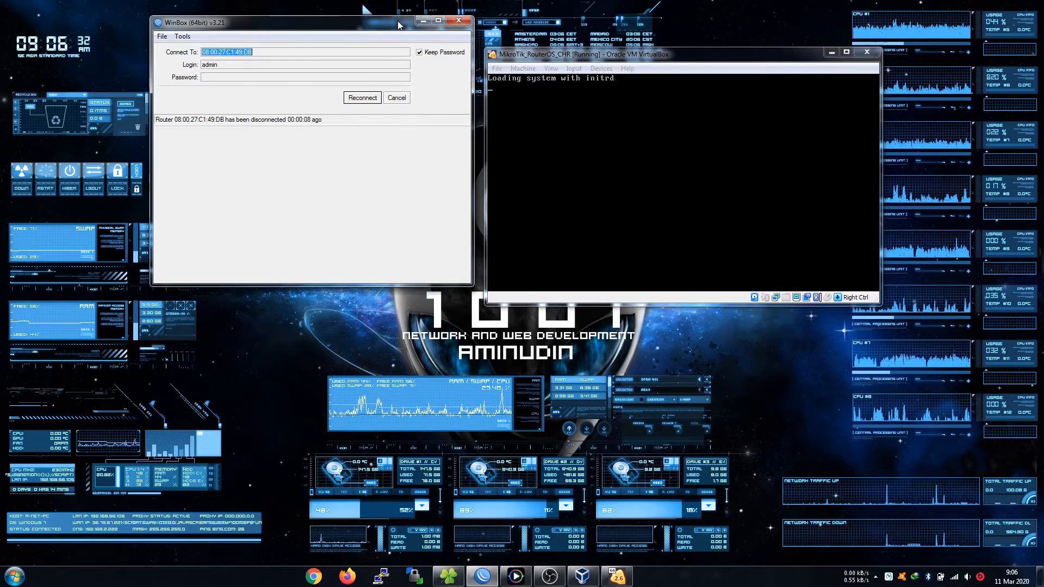
drag(397, 20, 369, 50)
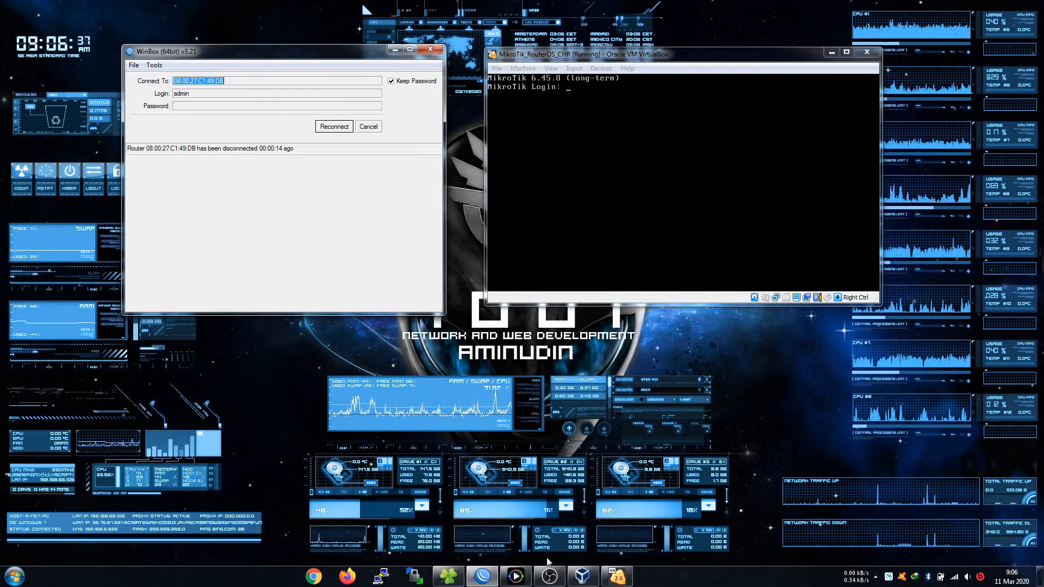
click(338, 128)
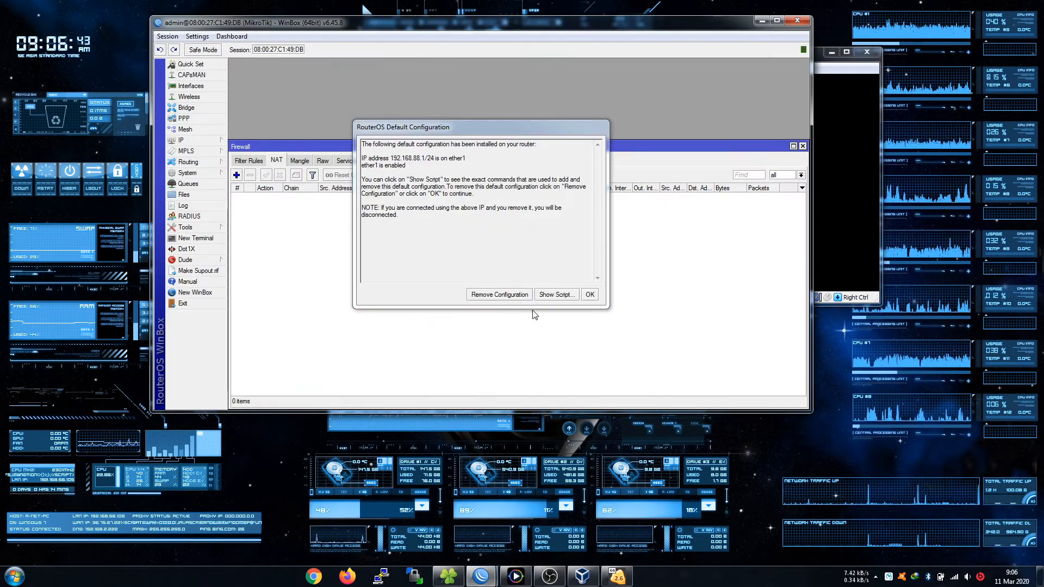
Remove the router's RouterOS default configuration.
click(486, 296)
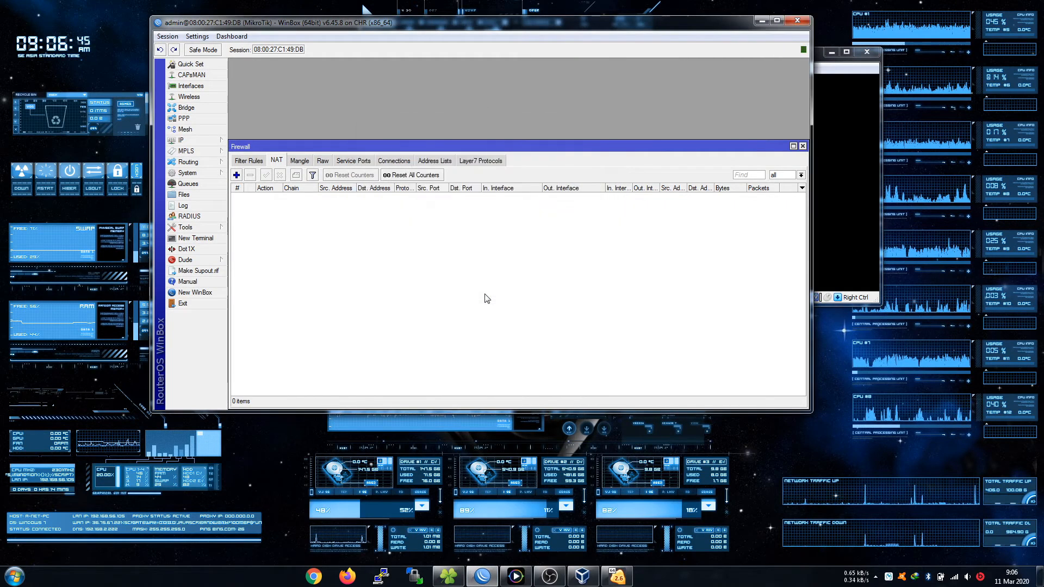
click(762, 20)
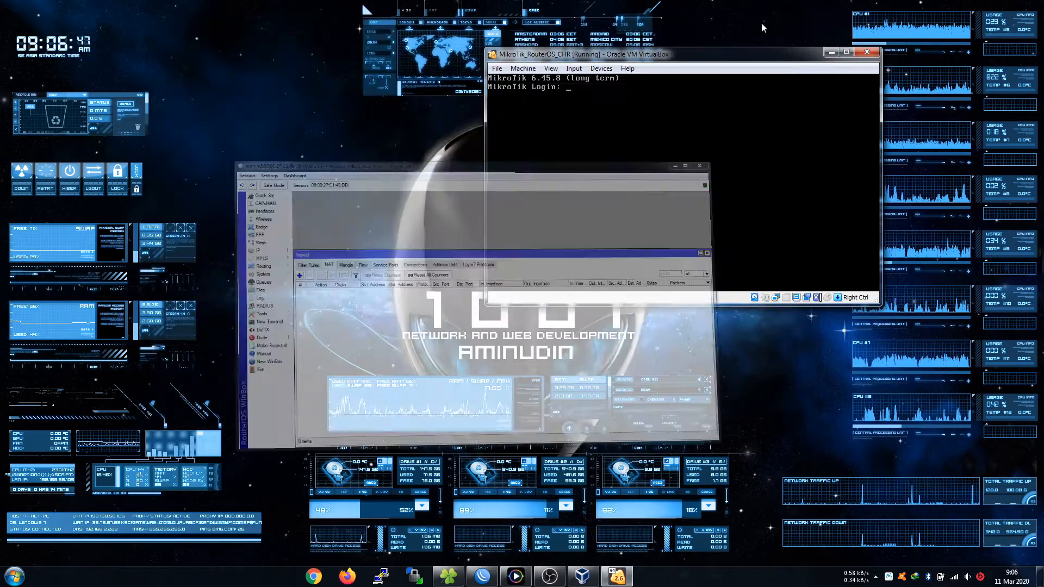
click(483, 576)
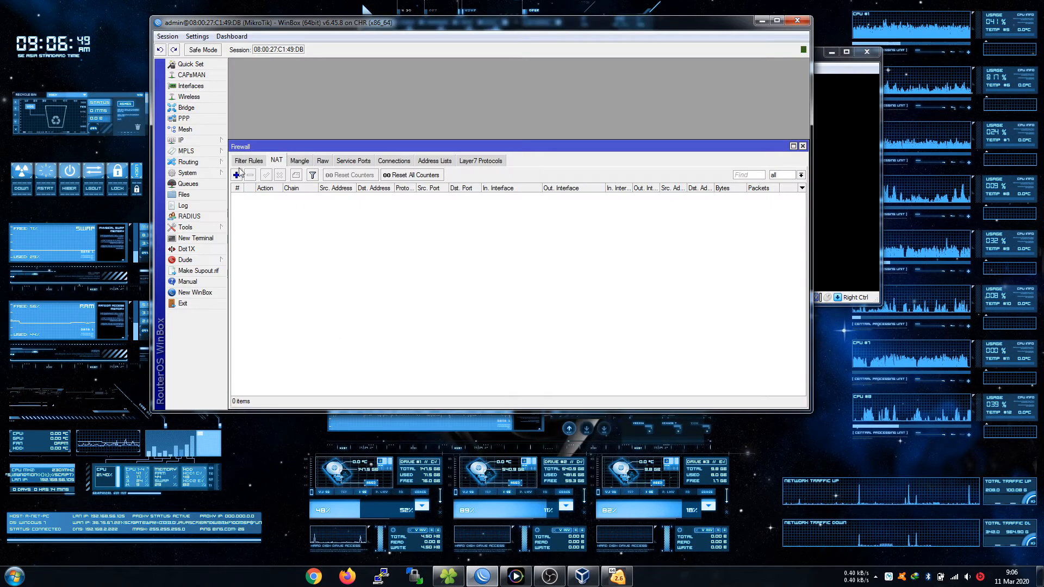
Delete the ether1 DHCP client and bring VirtualBox Manager to the front.
click(181, 140)
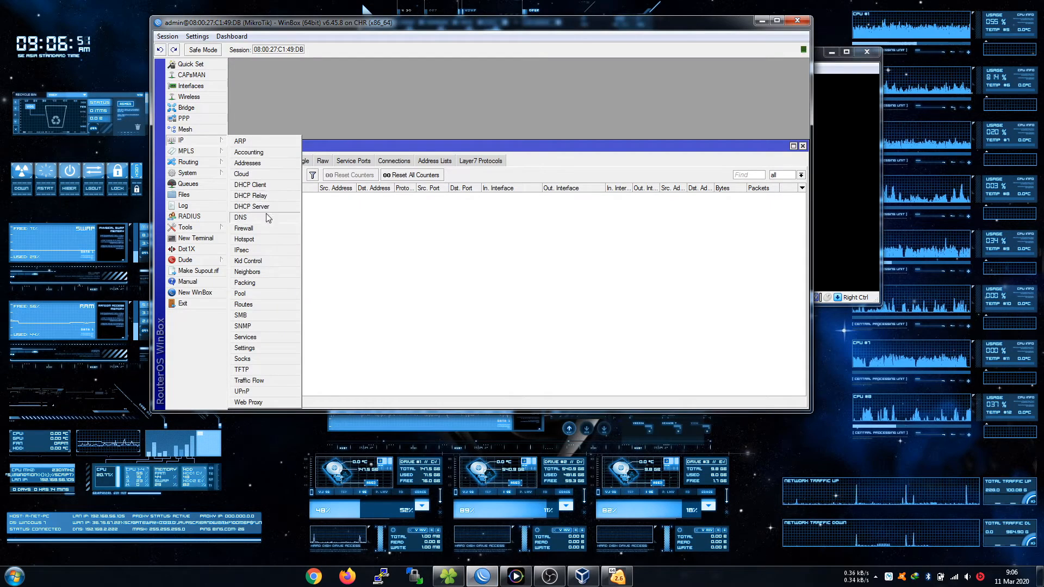
click(266, 185)
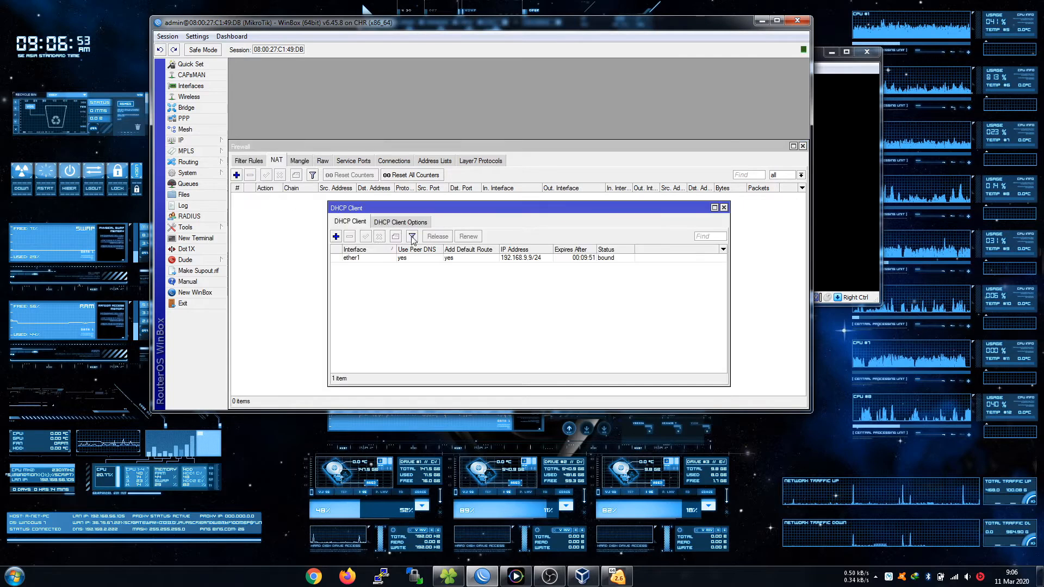
click(420, 259)
click(350, 236)
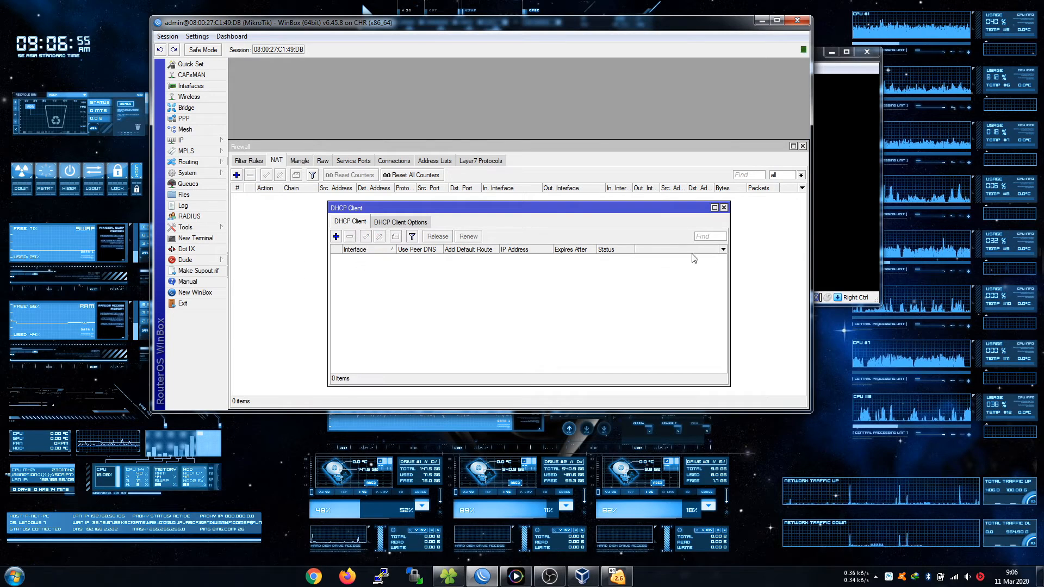
click(724, 208)
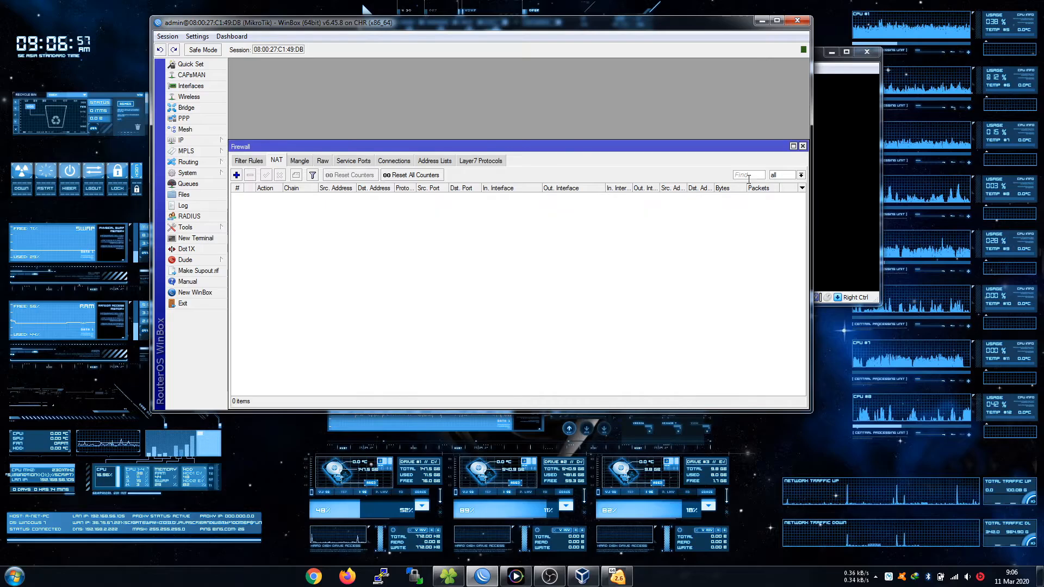
click(762, 21)
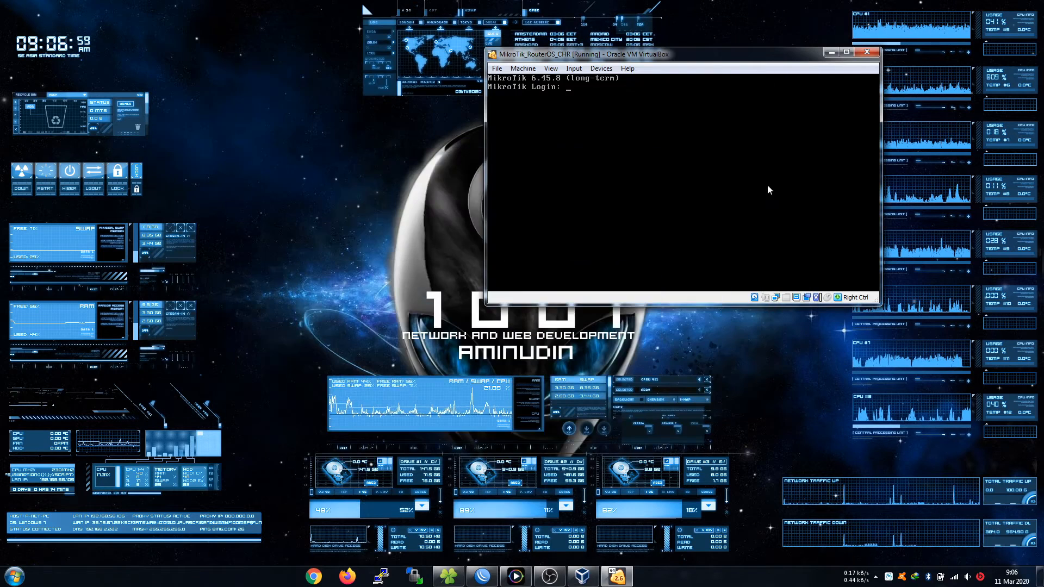
click(581, 579)
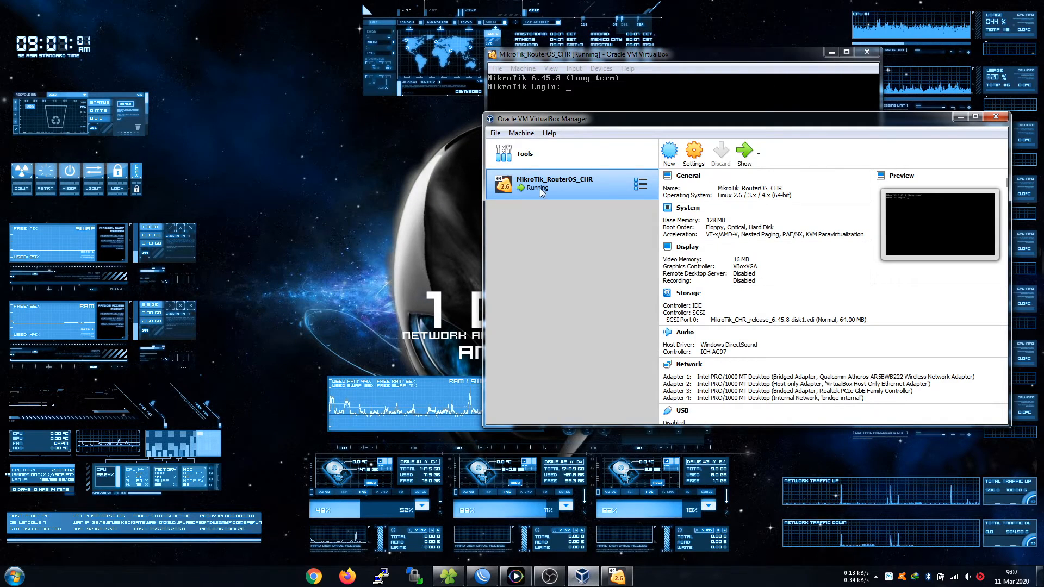
Start an appliance import using MikroTik_CHR_release_6.45.8.ovf from the os mikrotik folder on E:.
click(501, 135)
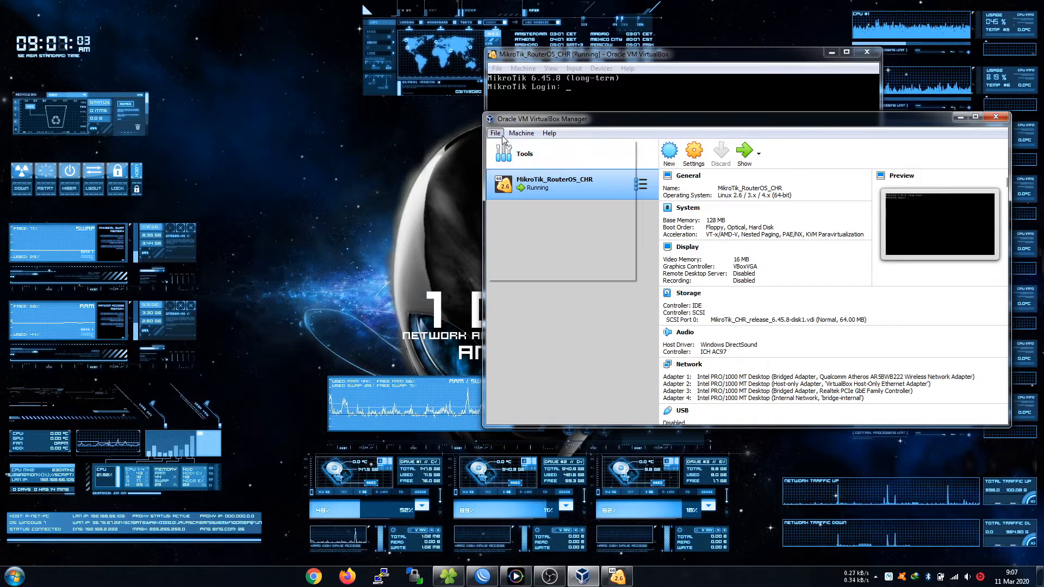
click(517, 165)
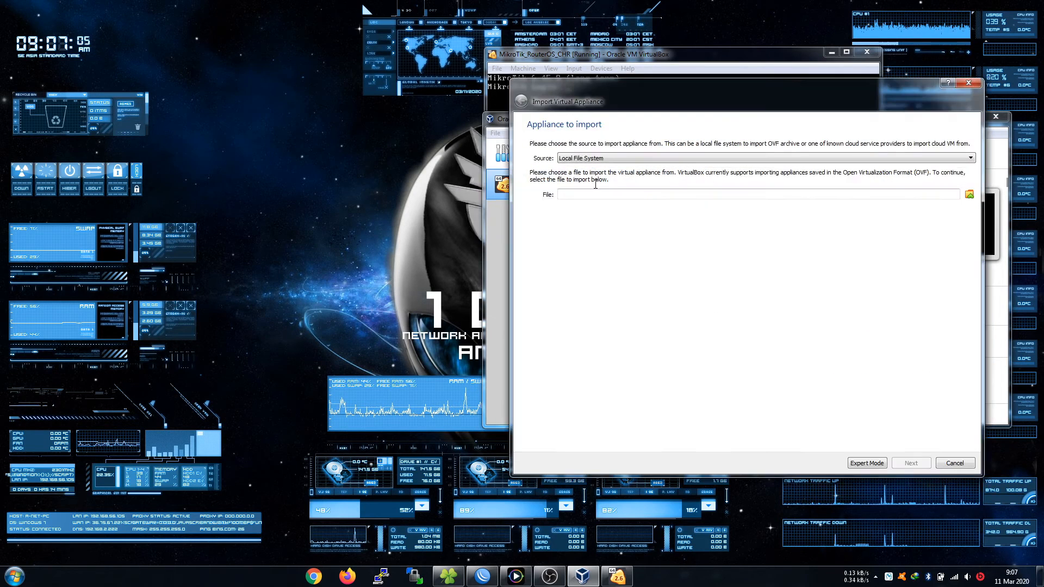
click(970, 194)
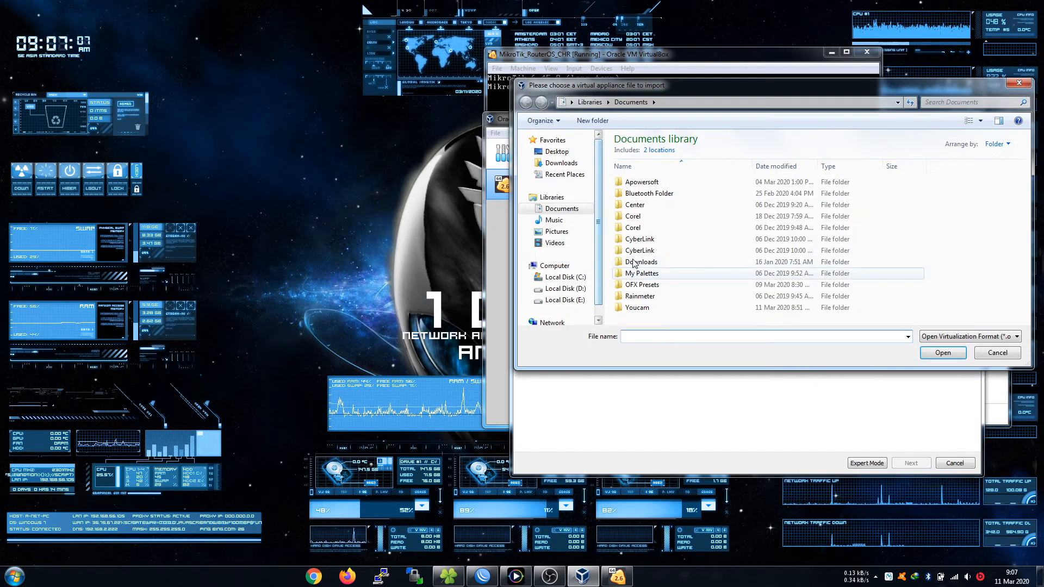
click(591, 289)
key(Down)
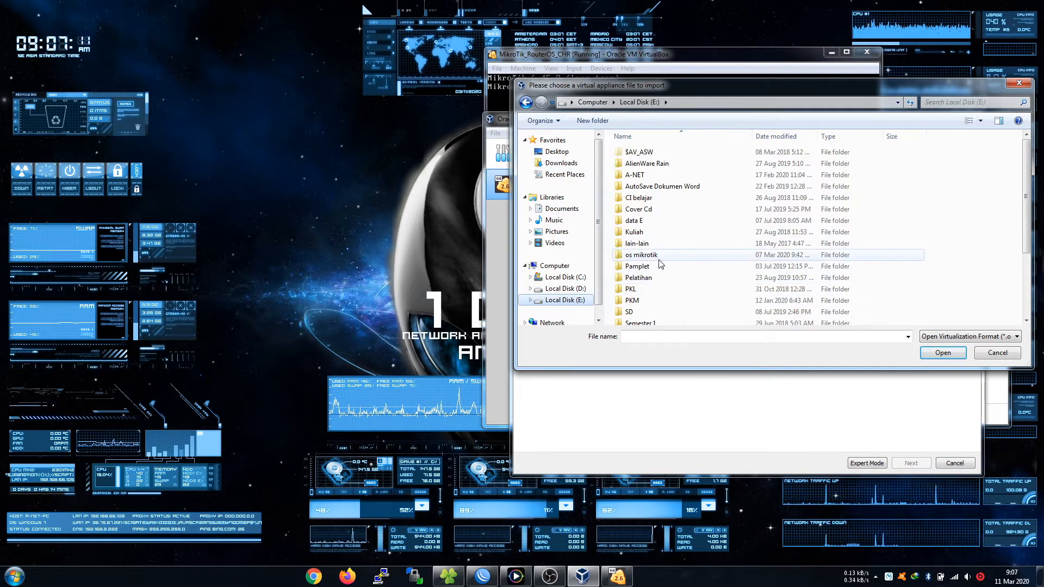
double_click(659, 259)
double_click(622, 154)
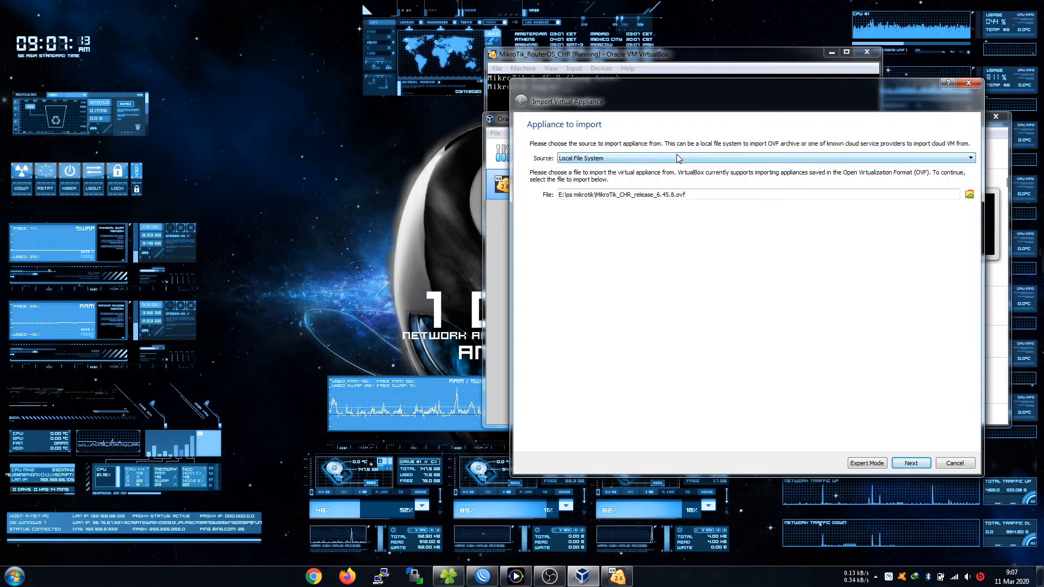
Import the appliance as the new VM MikroTik_RouterOS_CHR 1.
click(911, 463)
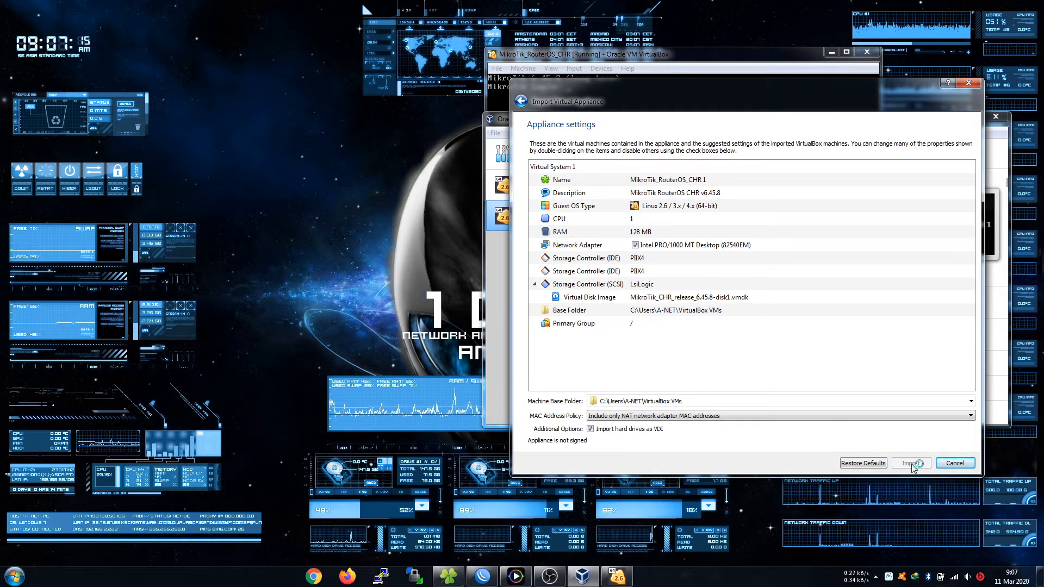
click(913, 463)
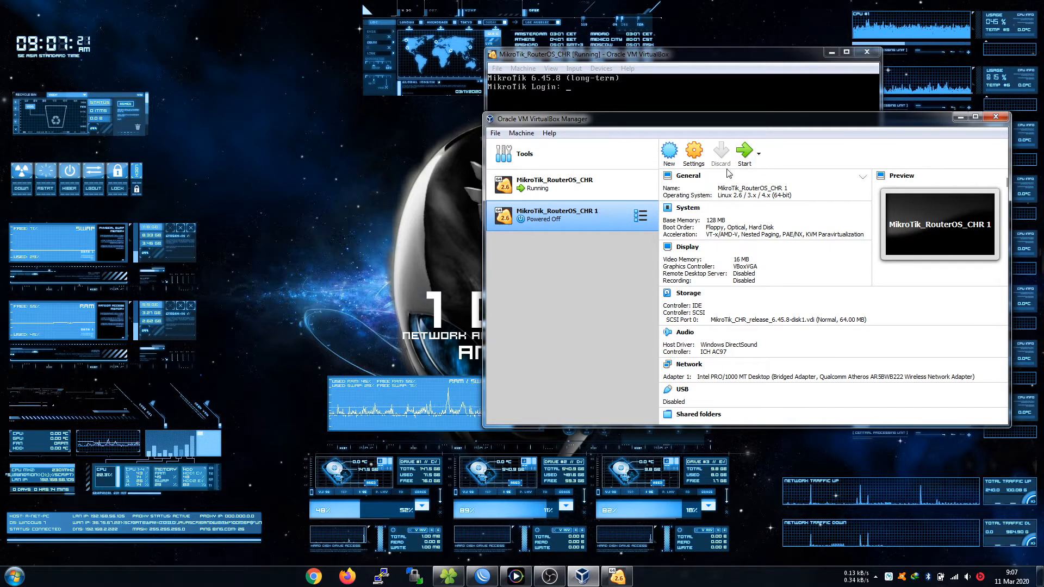
click(694, 153)
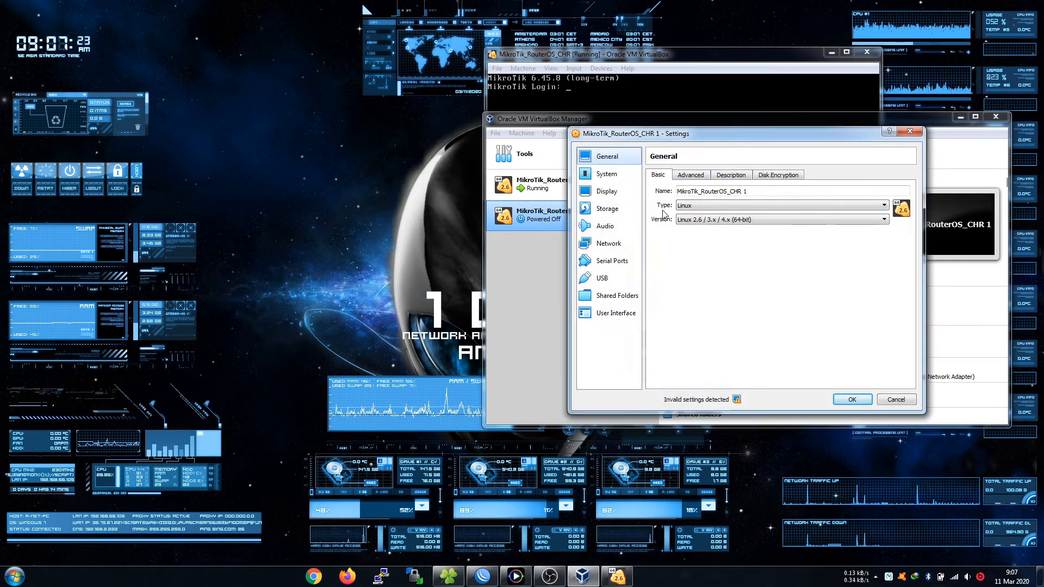
Compare the new VM's network adapter tabs to review their current settings.
click(620, 243)
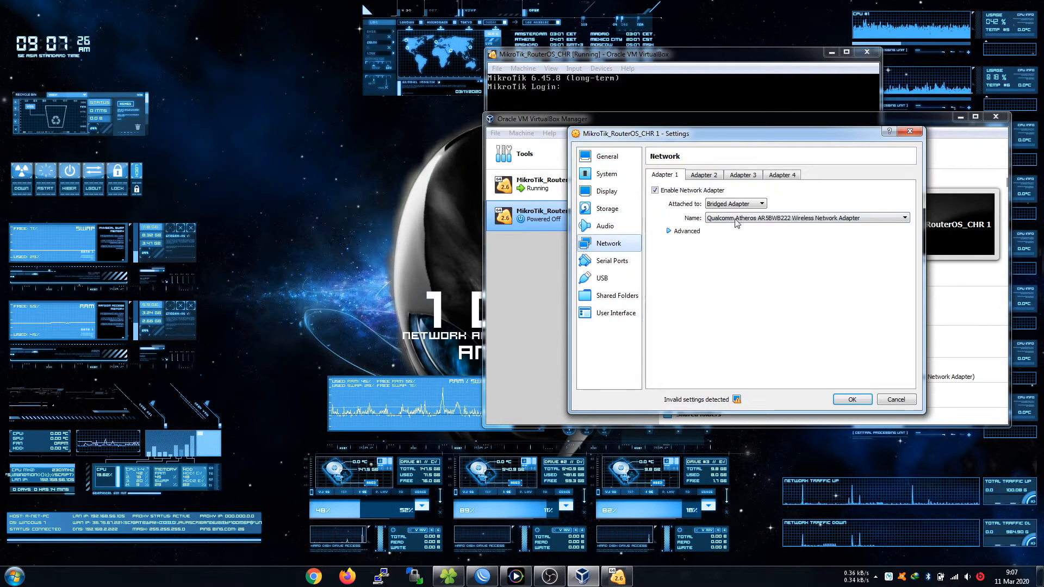
click(706, 178)
click(747, 178)
click(787, 179)
click(747, 178)
click(709, 179)
click(678, 178)
click(702, 178)
click(678, 178)
click(699, 179)
click(676, 179)
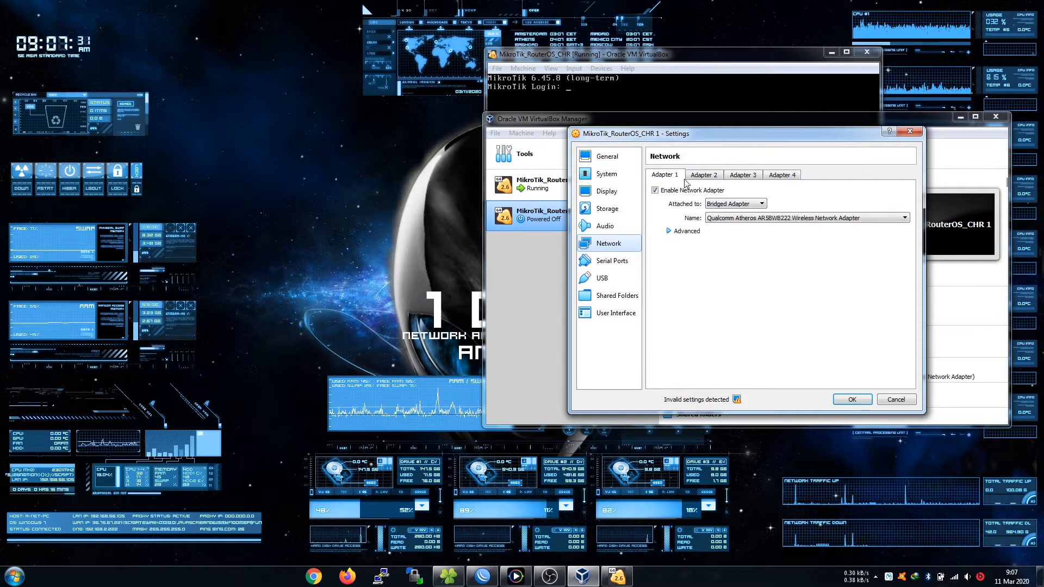
Enable Adapter 2 attached as Host-only Adapter.
click(709, 176)
click(676, 175)
click(700, 176)
click(655, 190)
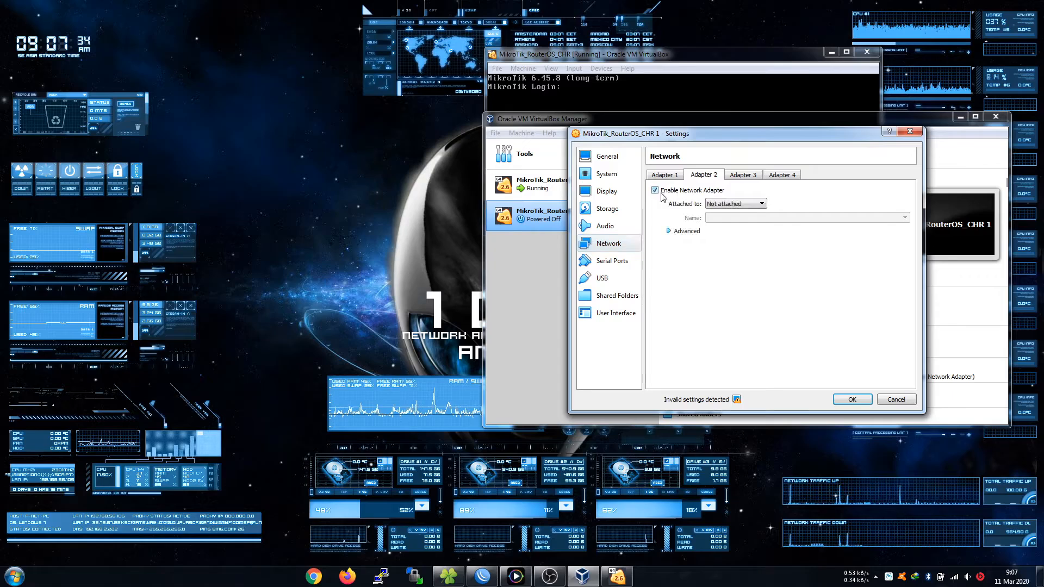
click(737, 204)
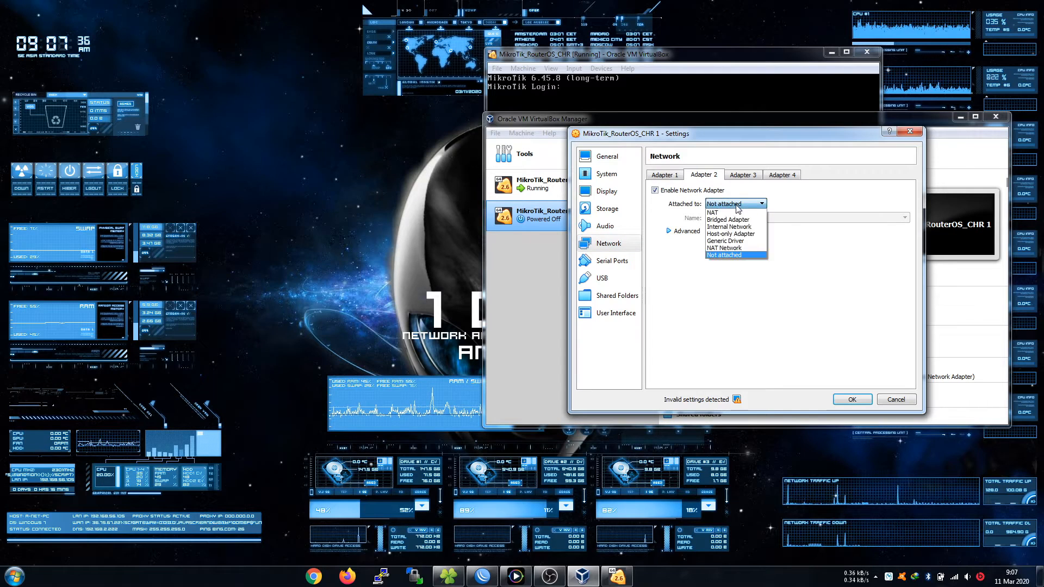
click(731, 234)
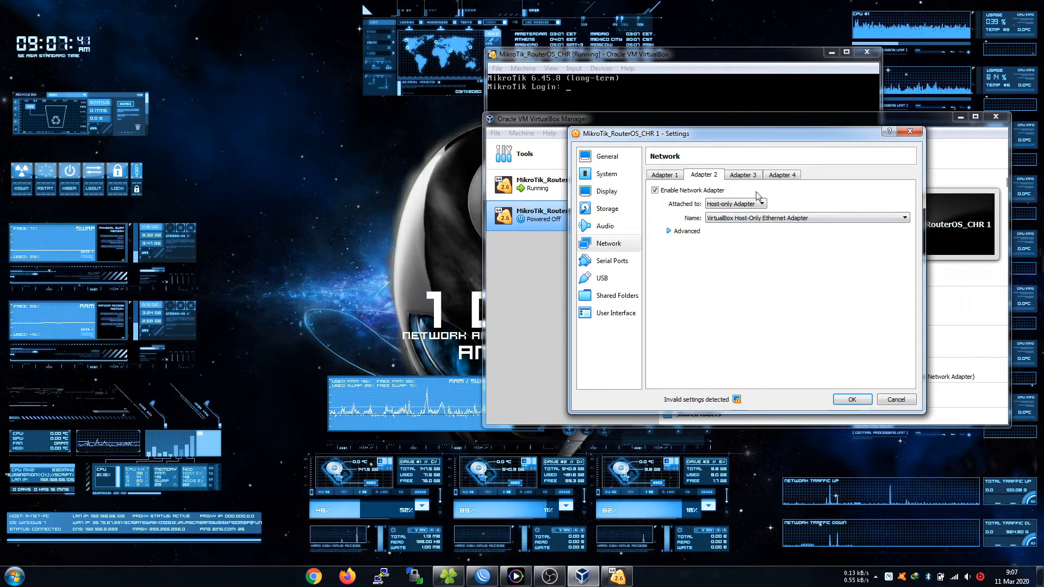
Attach Adapter 1 to the internal network bridge-internal and save the settings.
click(679, 176)
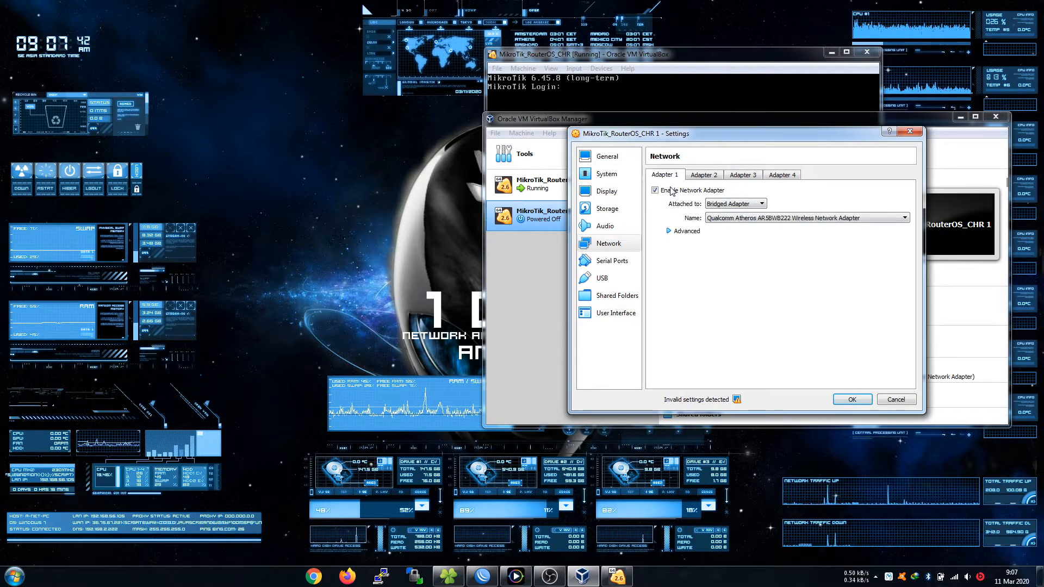
click(723, 204)
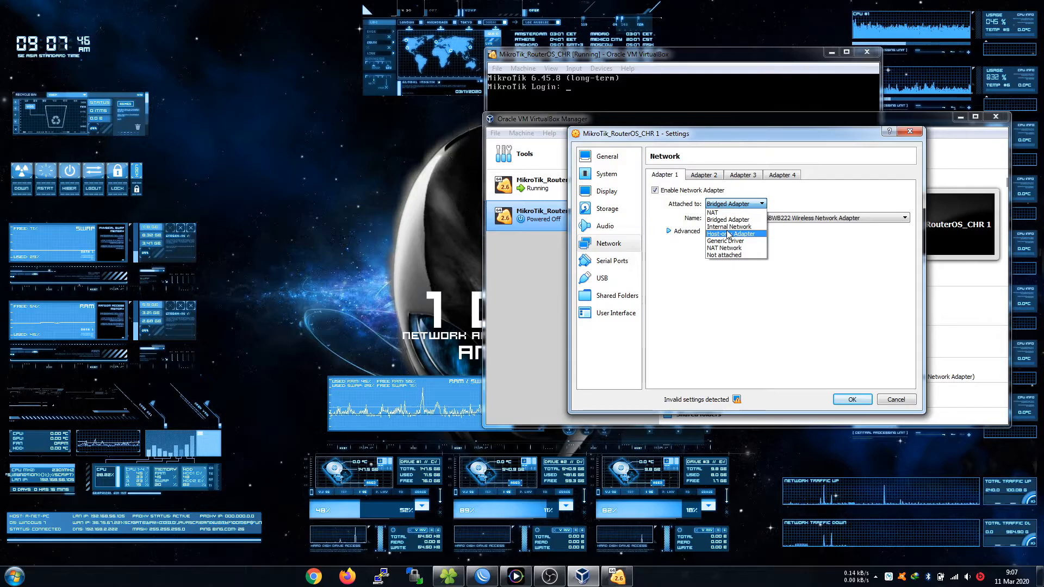
click(727, 227)
drag(753, 134, 408, 144)
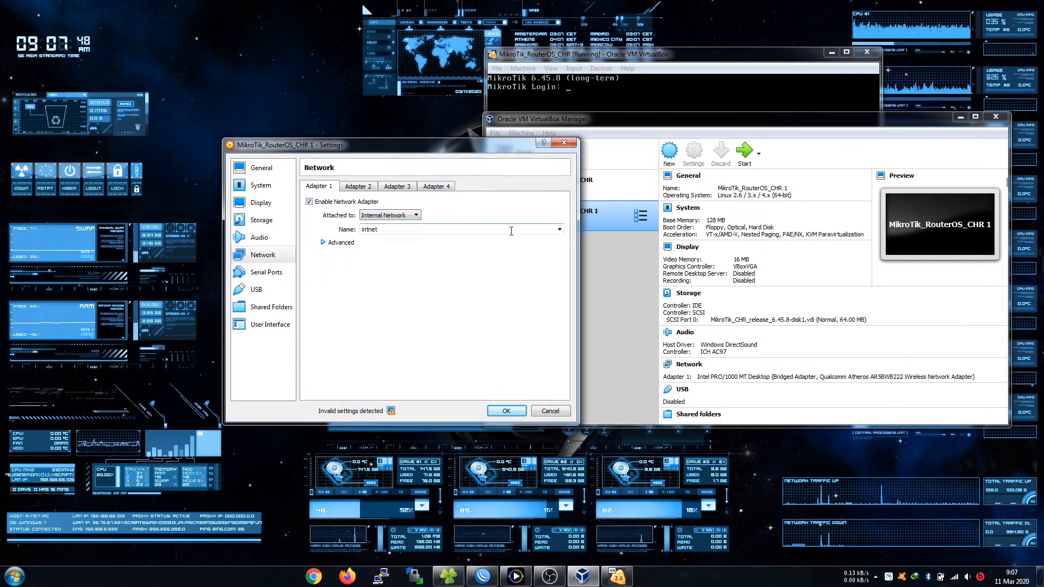
click(559, 229)
click(455, 240)
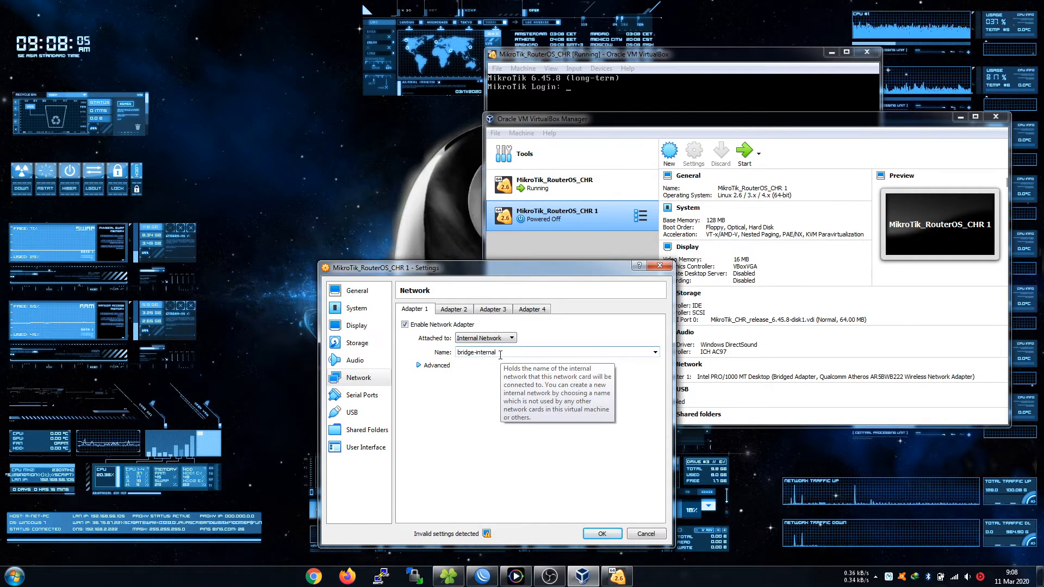
drag(495, 270, 628, 205)
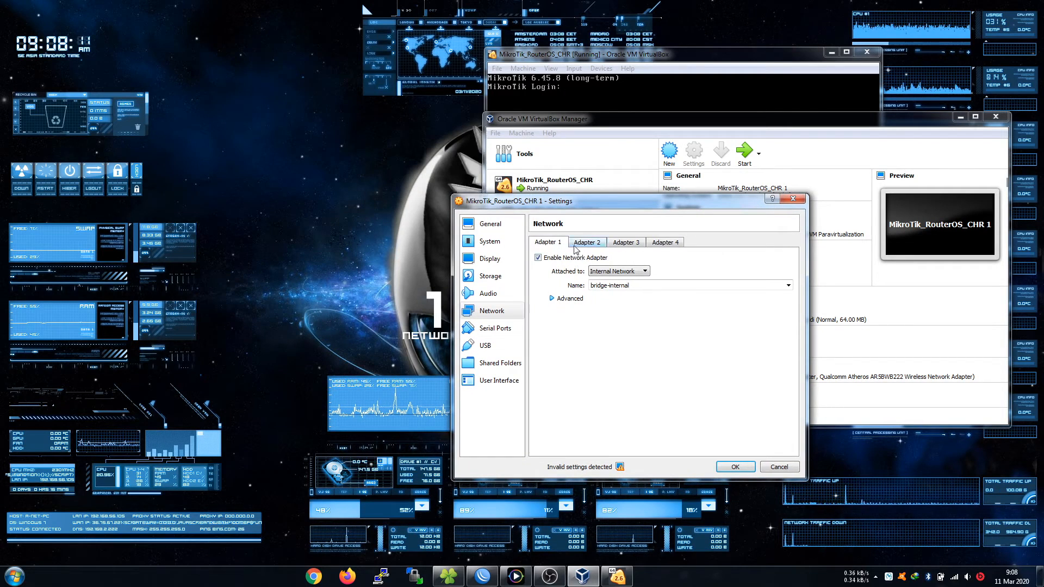
click(554, 298)
click(735, 468)
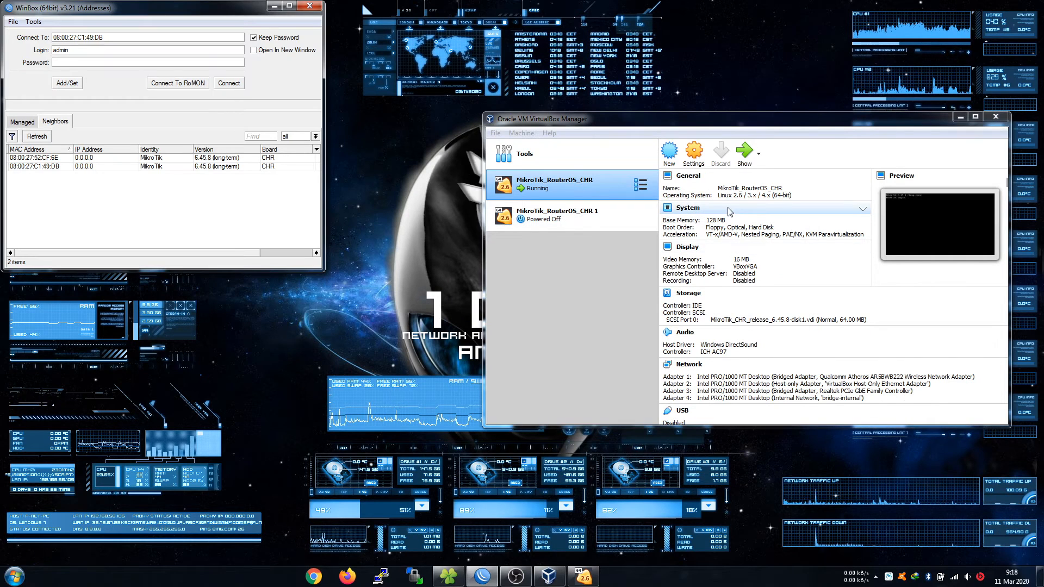
Review the running and new router VMs' details in VirtualBox Manager.
click(593, 218)
click(570, 192)
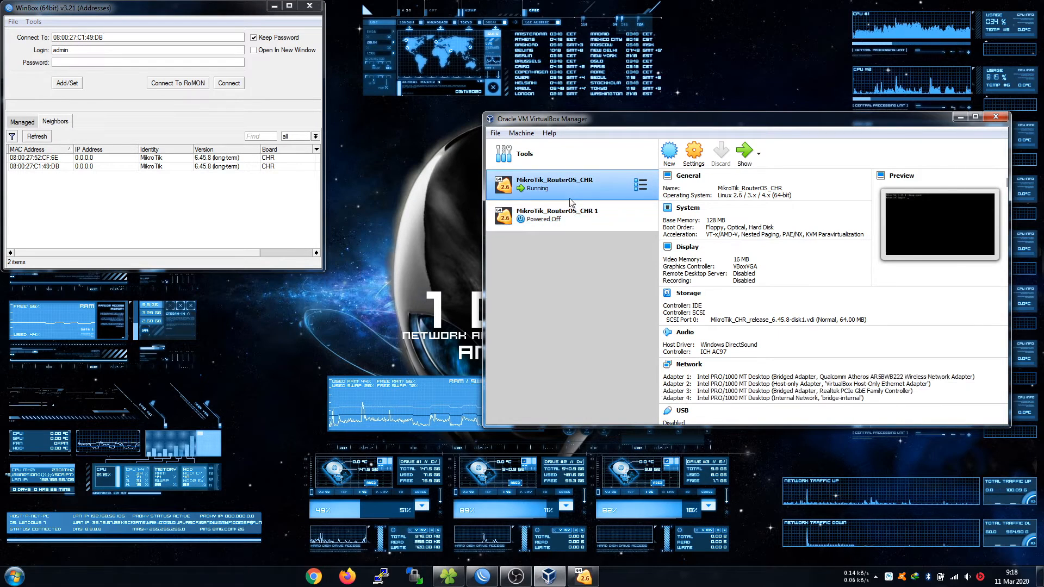
click(597, 214)
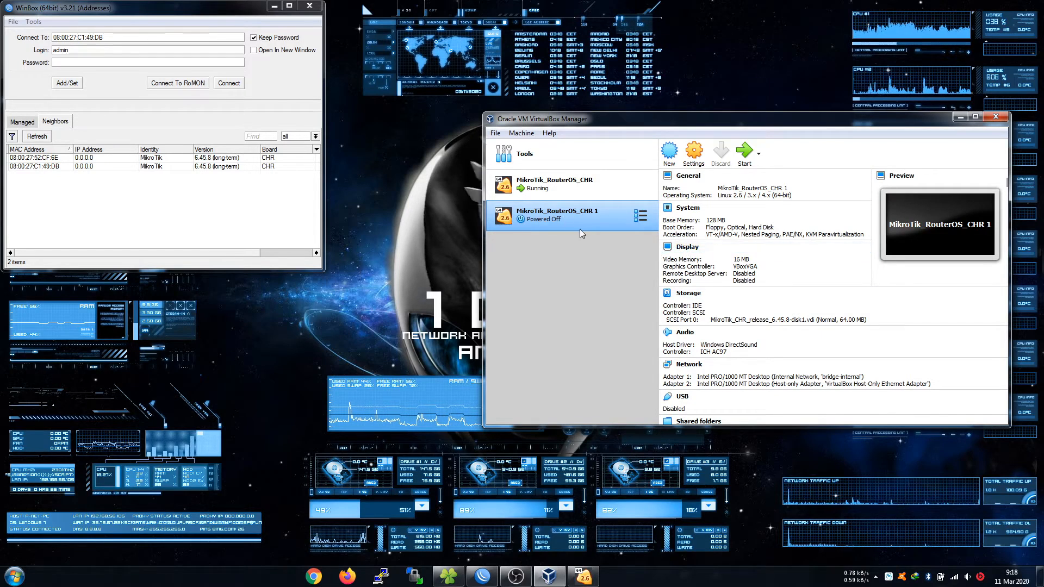
click(331, 189)
click(567, 190)
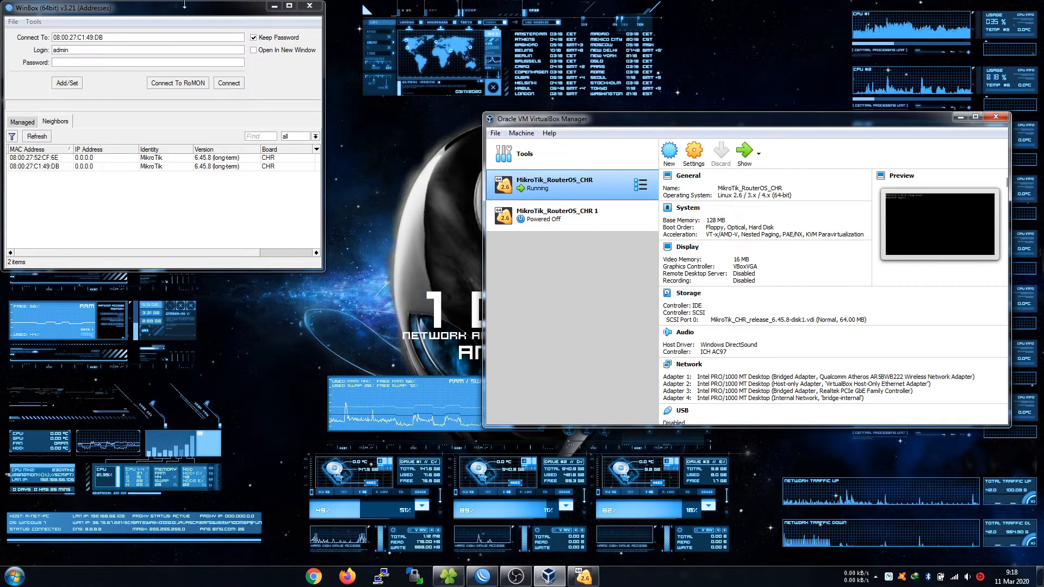
Select the router 08:00:27:C1:49:DB in WinBox's neighbor list.
drag(185, 18, 246, 22)
click(110, 171)
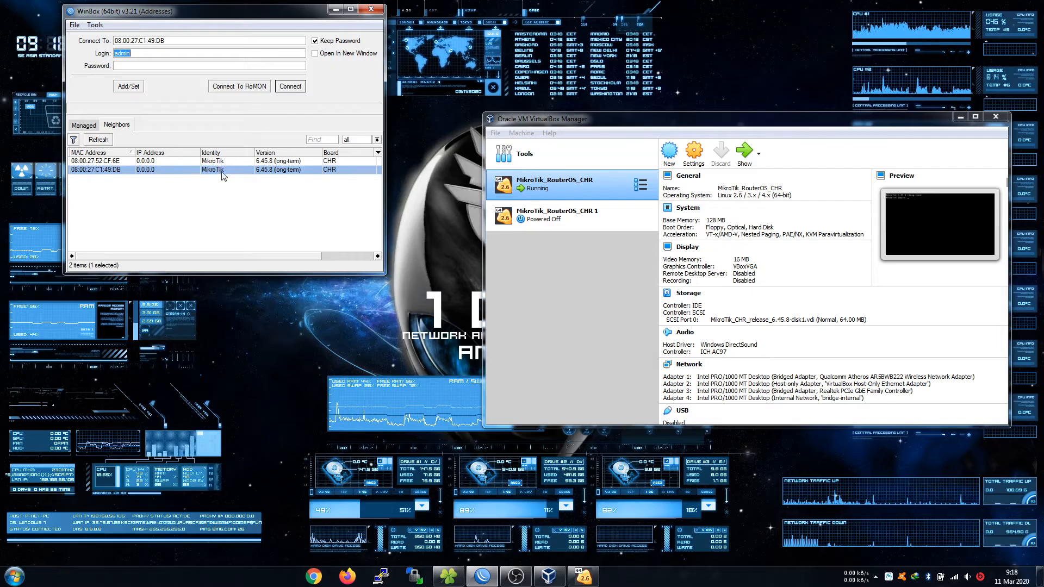
click(106, 161)
click(100, 170)
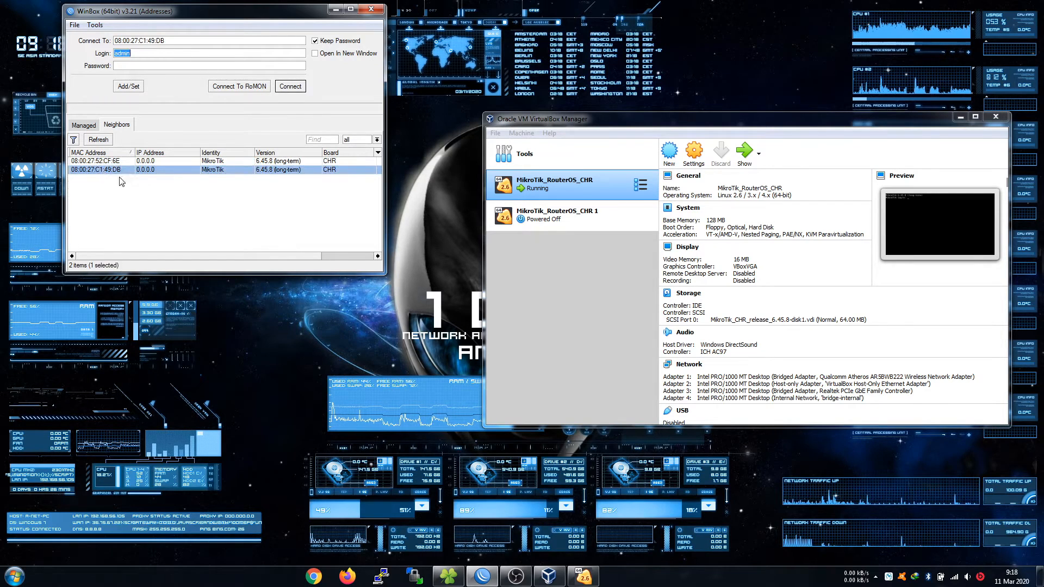
Join the PC to a wireless network and log in to the router as admin.
click(954, 579)
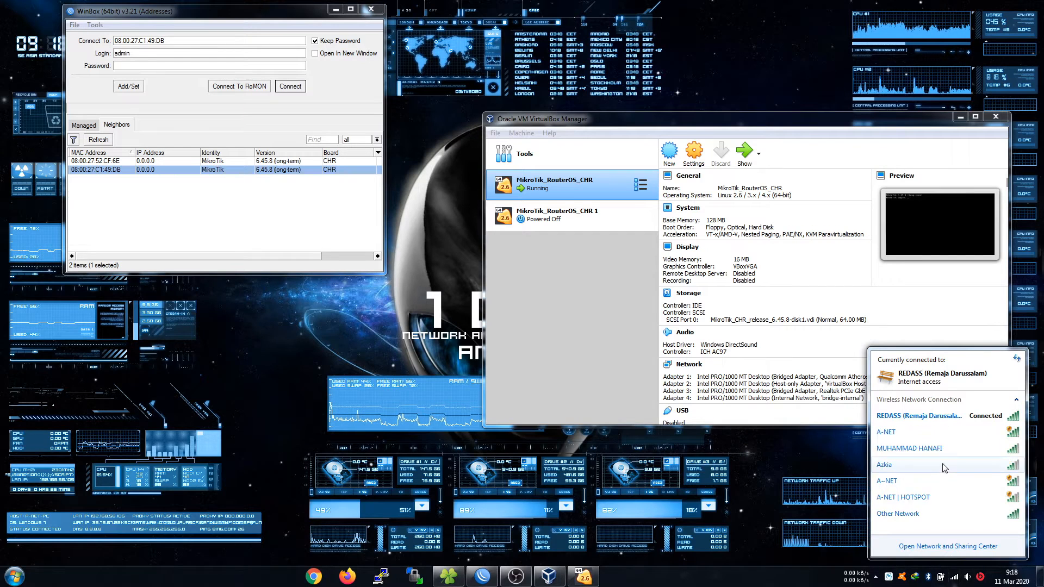
click(966, 418)
click(978, 434)
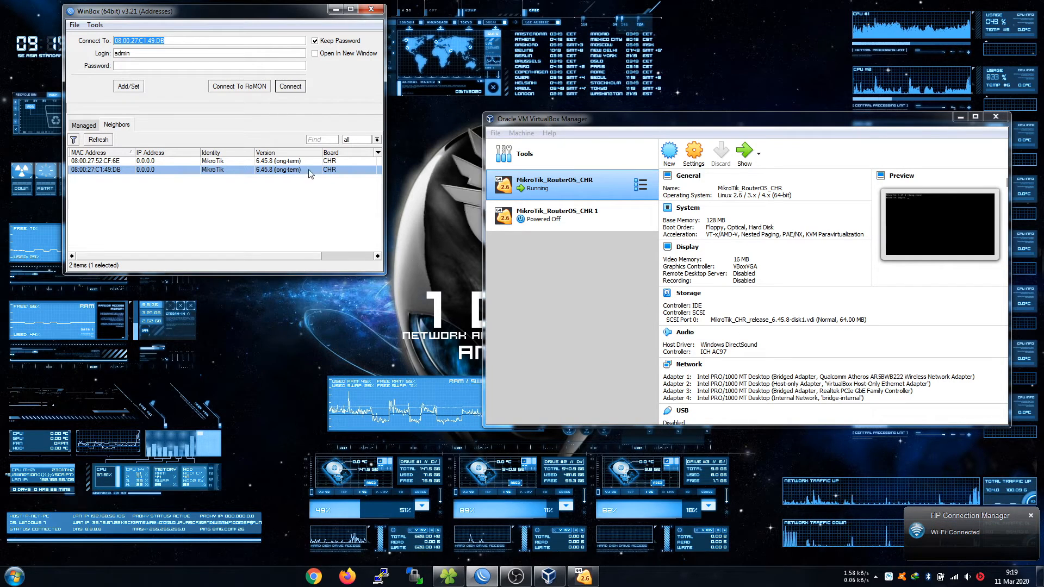
key(Tab)
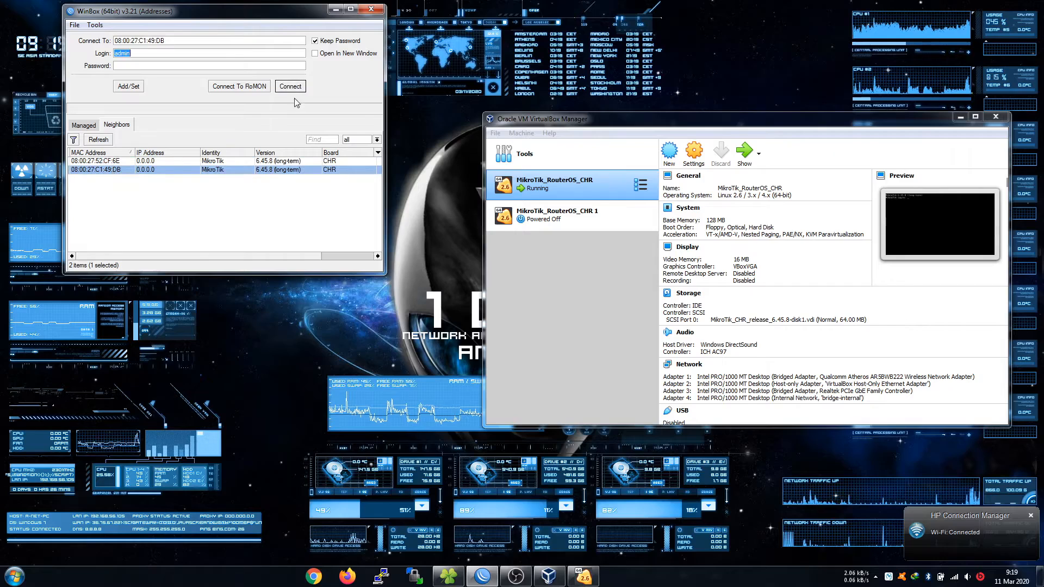
click(290, 86)
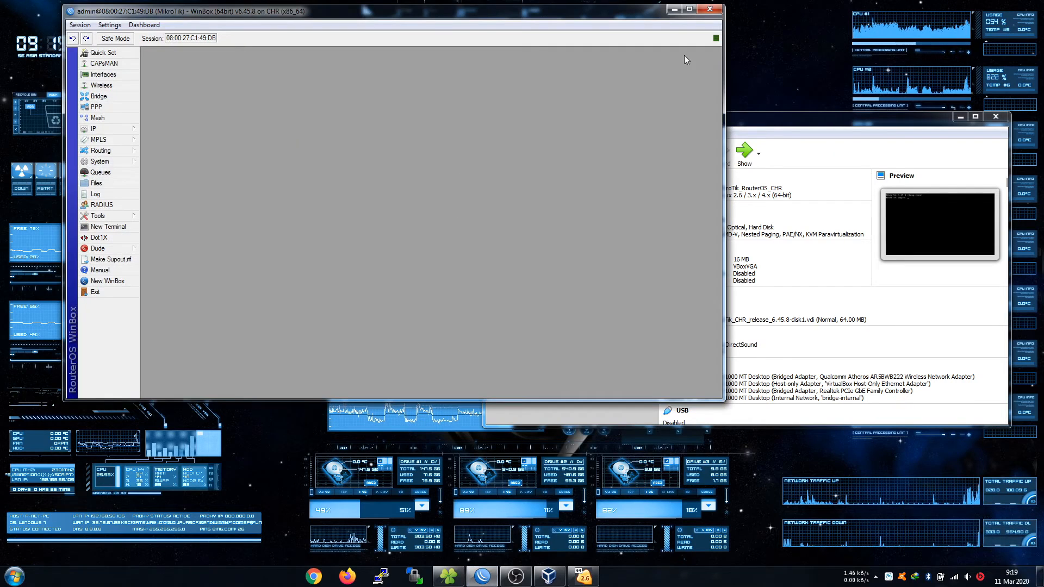
Maximize WinBox and view the router topology diagram image from Explorer.
click(689, 9)
click(449, 578)
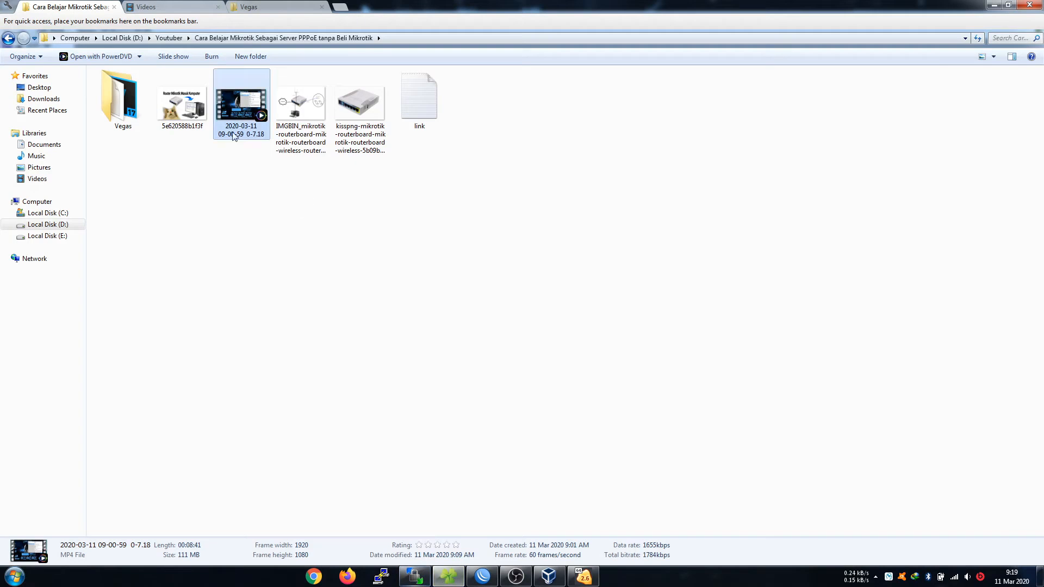
click(300, 106)
key(space)
click(994, 4)
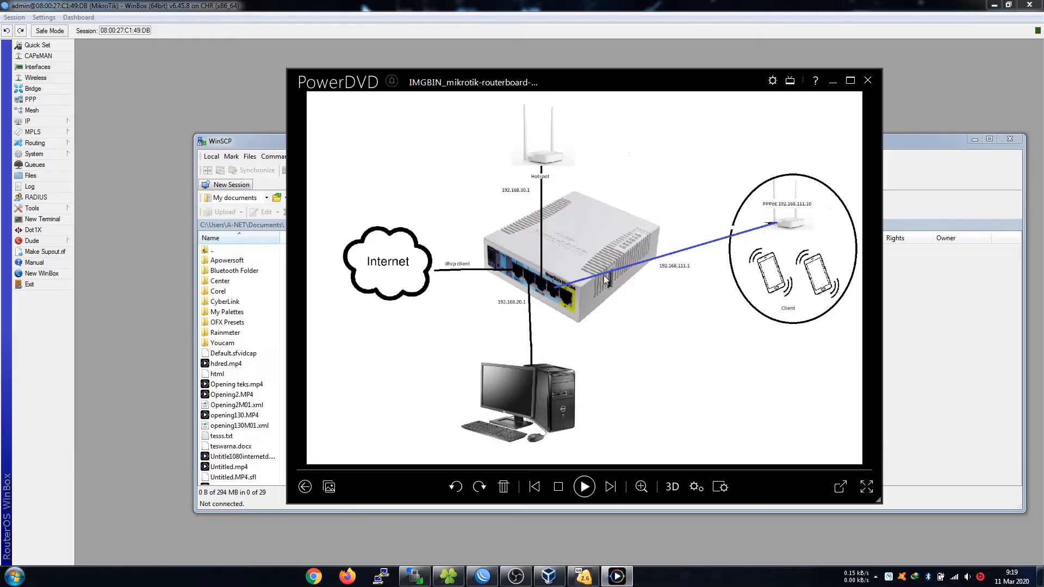
Put away the image viewer and close the WinSCP login window.
click(832, 82)
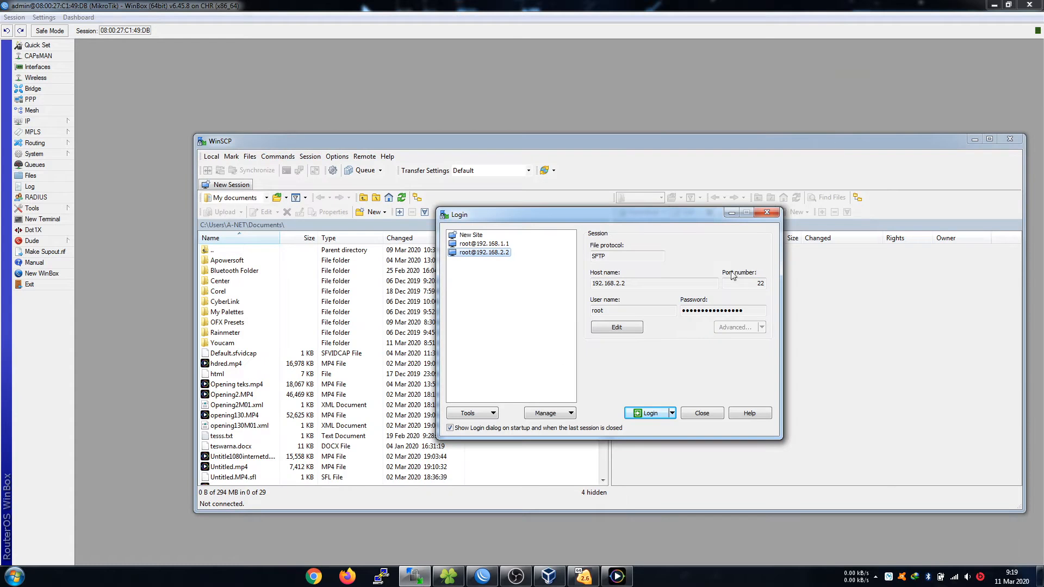
click(702, 414)
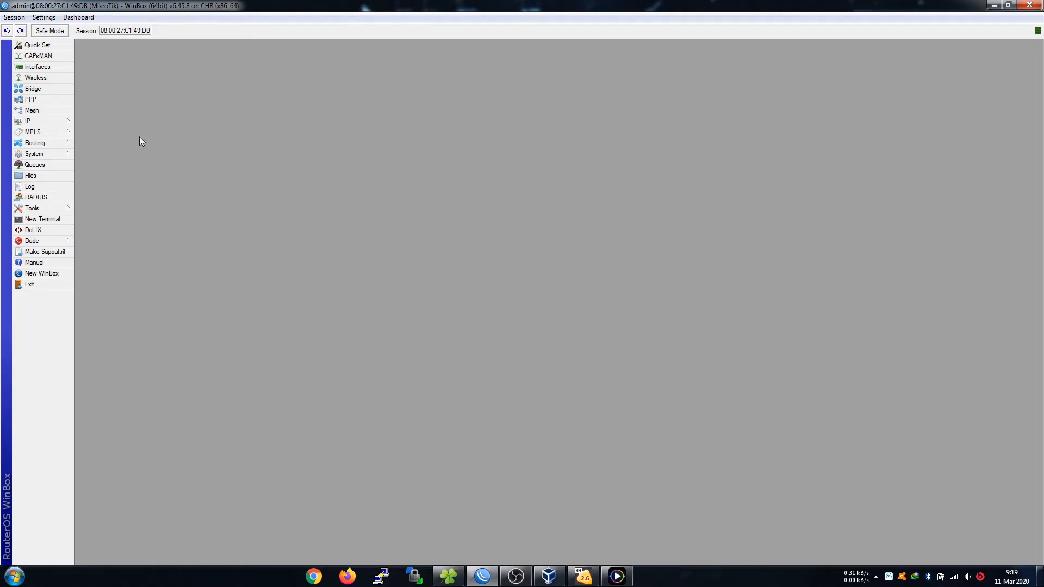
click(49, 67)
Rename ether1 to ether1-INTERNET and ether2 to ether2-LOKAL.
double_click(134, 172)
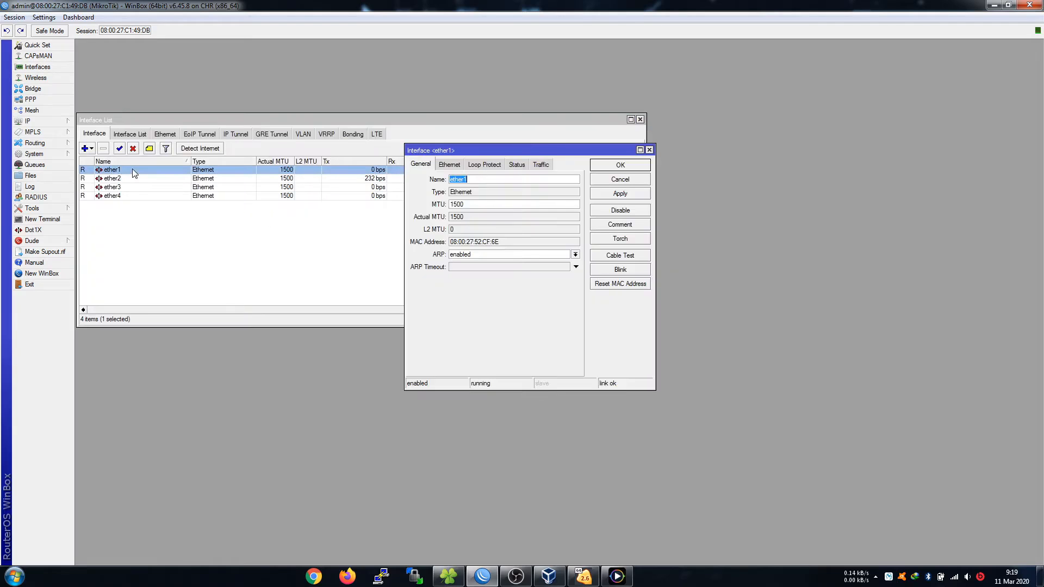
click(490, 179)
text(-INTERNET)
key(Return)
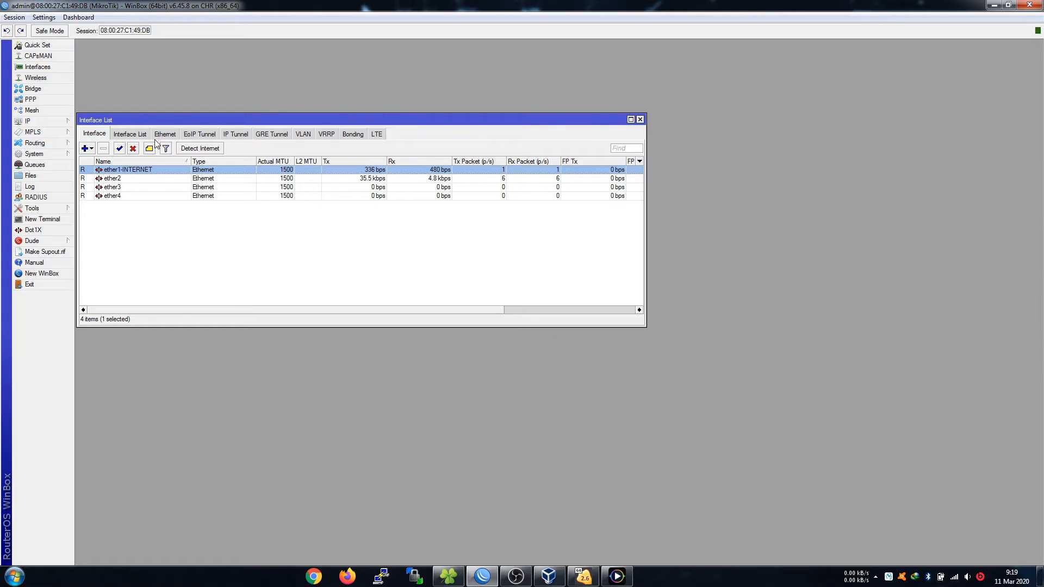
double_click(149, 187)
click(620, 180)
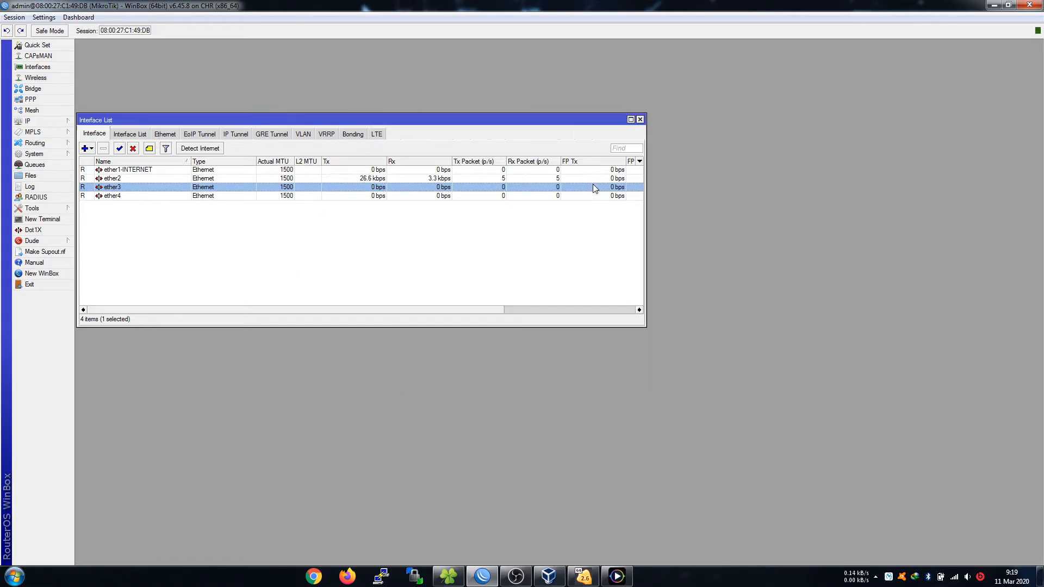
double_click(169, 178)
click(495, 183)
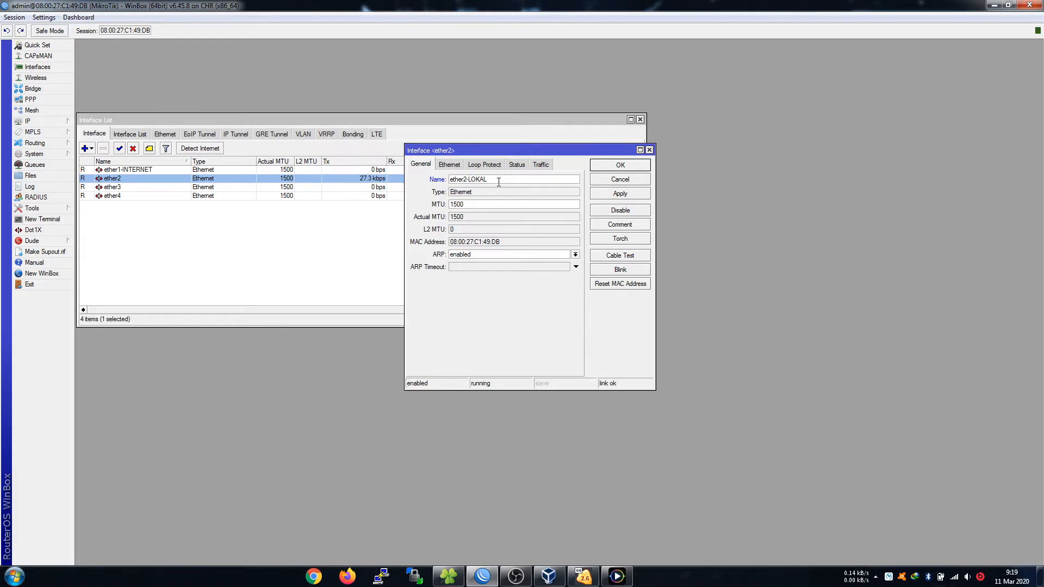
key(Return)
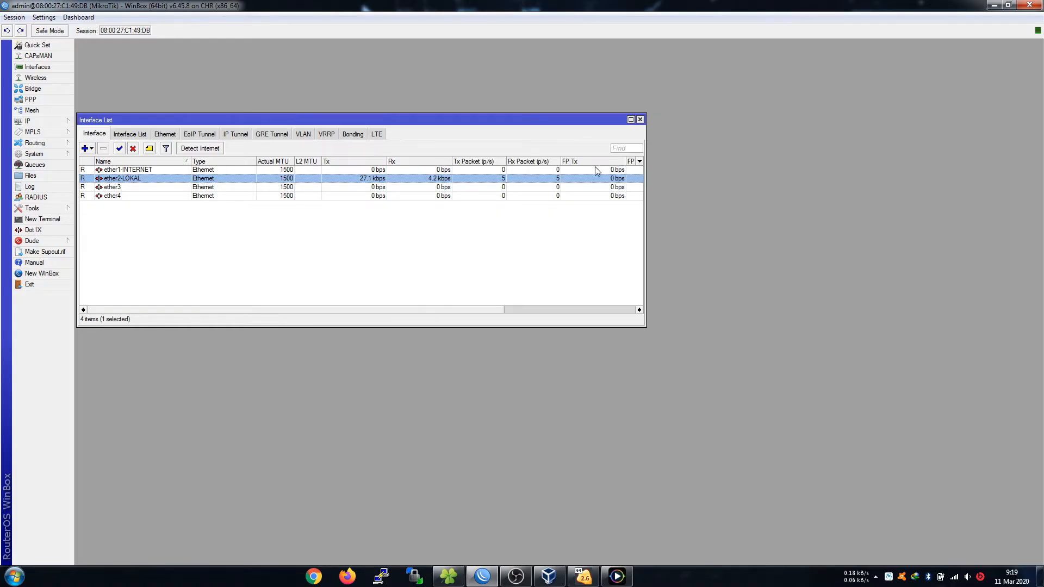
Rename ether3 to ether3-HOTSPOT and ether4 to ether4-PPPoE.
double_click(107, 189)
click(514, 179)
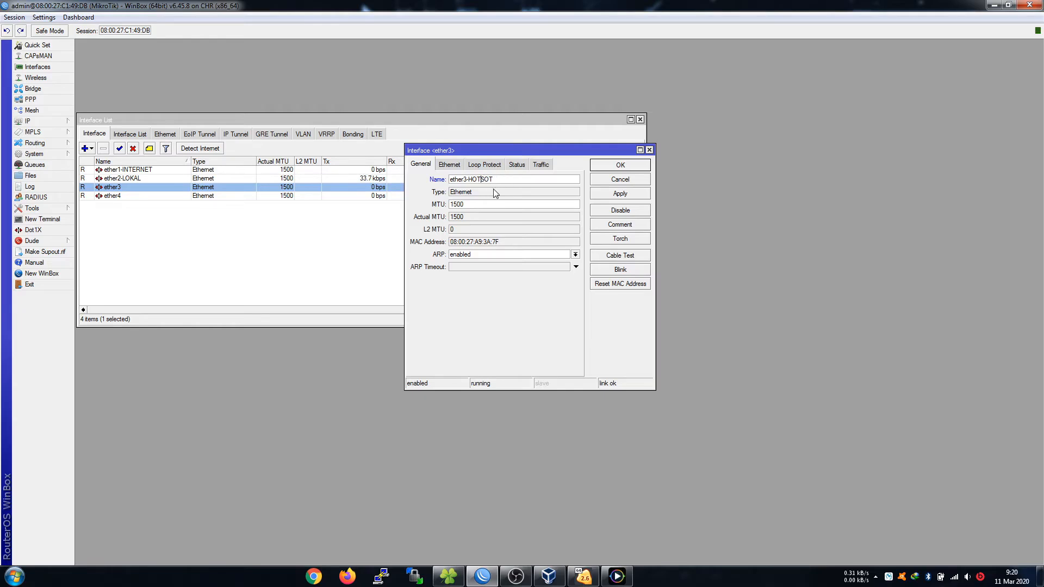
text(P)
key(Return)
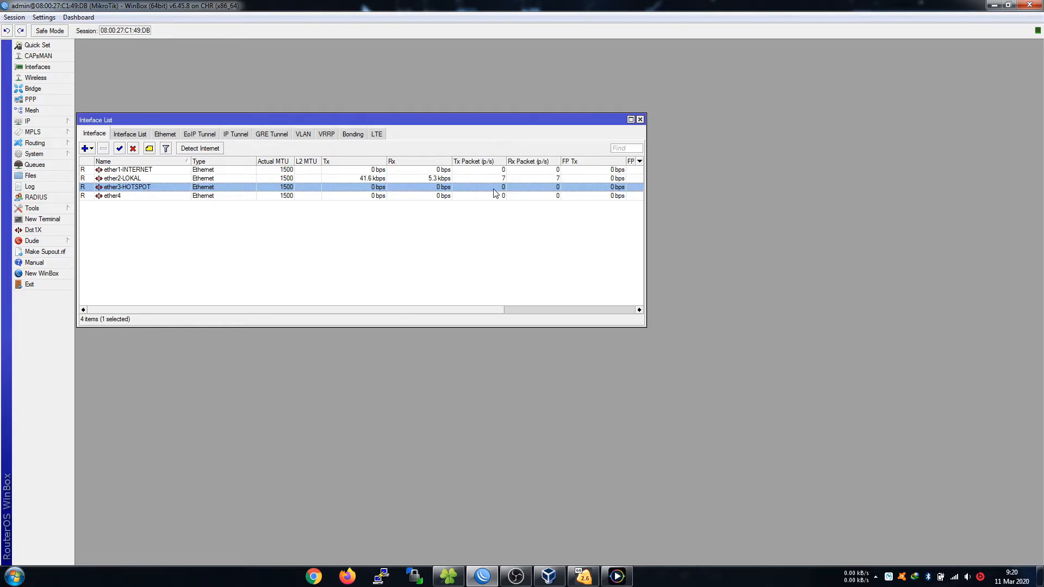
double_click(247, 196)
click(484, 177)
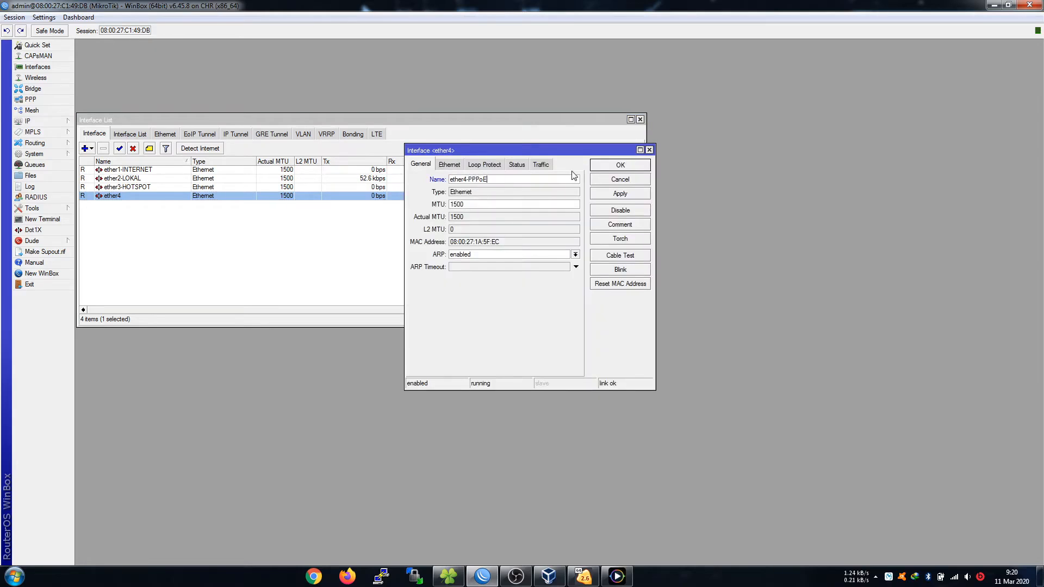
click(606, 166)
Try ether3-HOTSPOT&PPPoE, then revert the ether3 name to ether3-HOTSPOT.
double_click(170, 188)
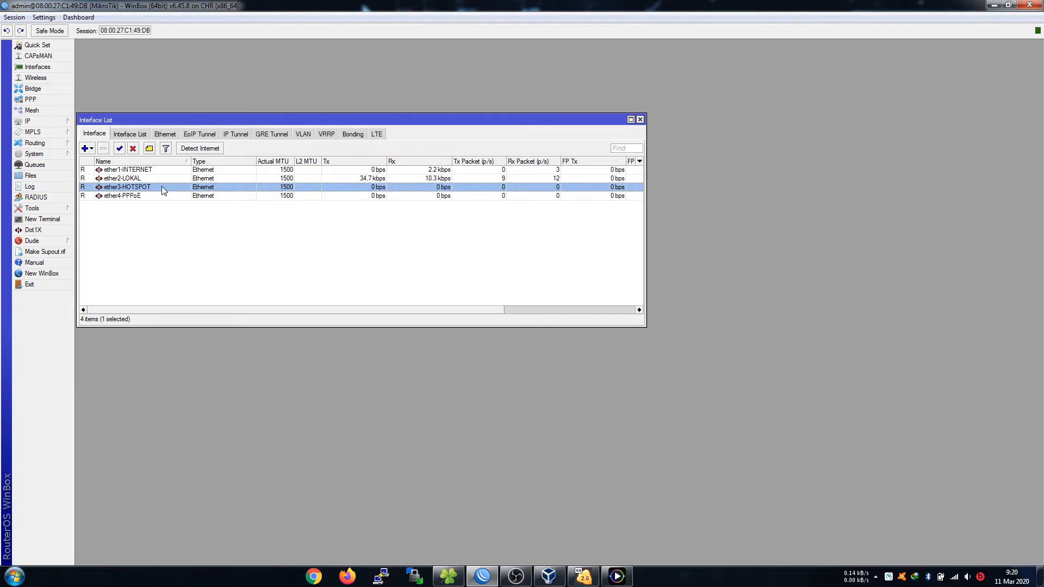
click(525, 181)
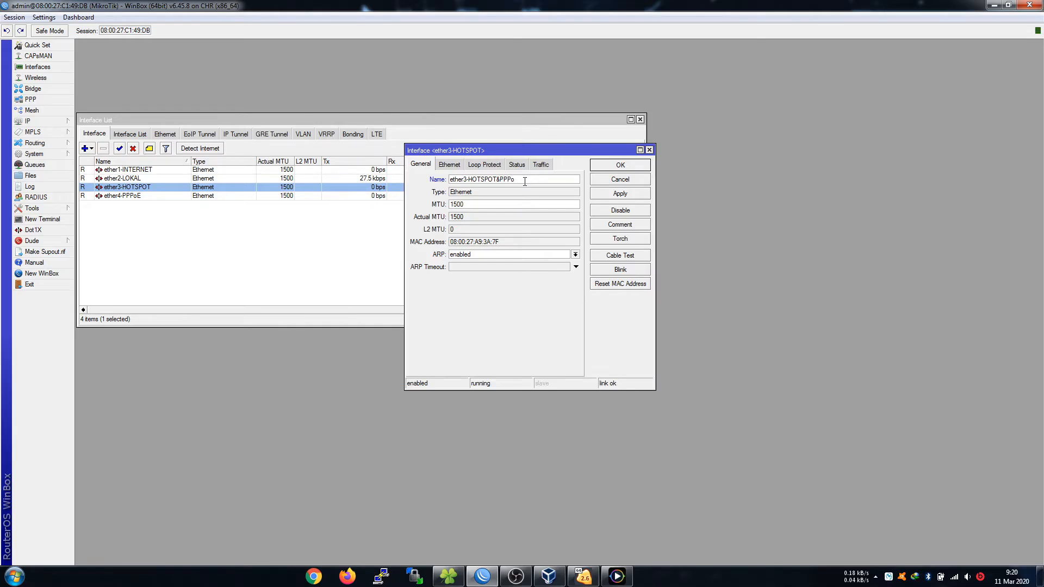
click(608, 170)
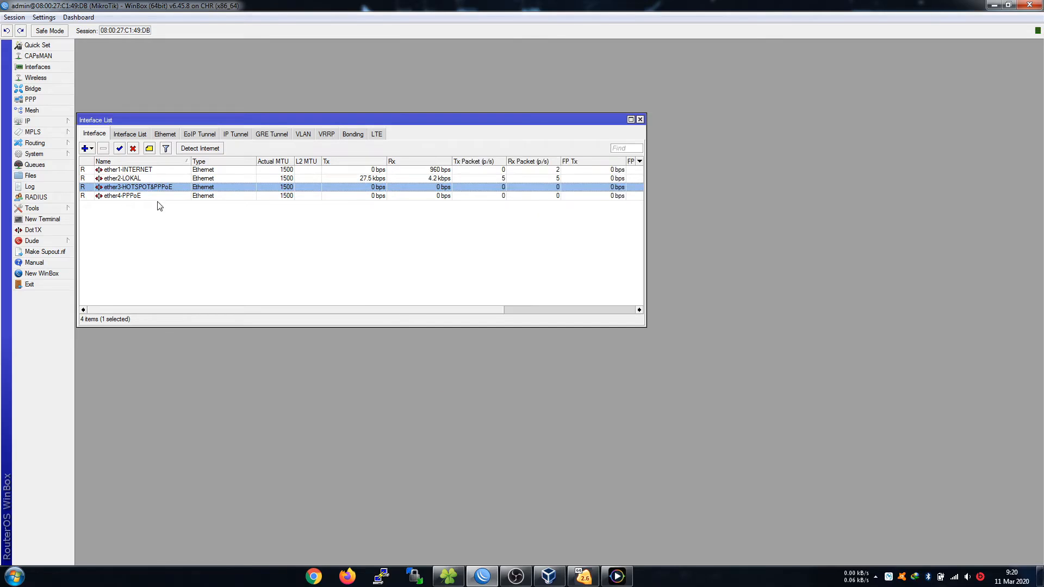
double_click(169, 190)
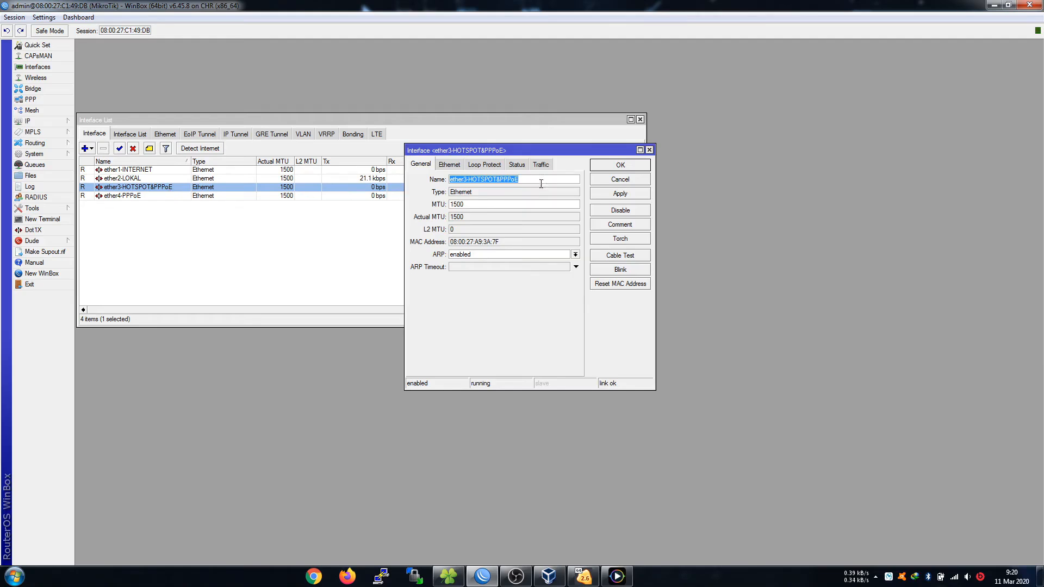
click(620, 180)
double_click(158, 188)
click(561, 180)
key(shift+Left)
key(shift+Left)
key(shift+Left)
key(shift+Left)
key(shift+Left)
key(shift+Left)
key(BackSpace)
click(620, 165)
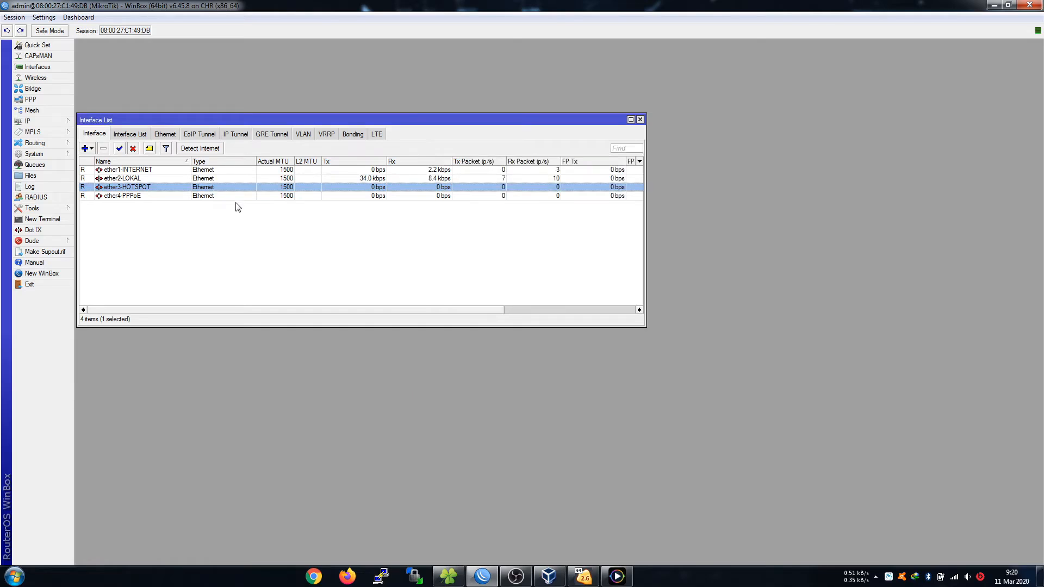
drag(216, 123, 252, 87)
Re-sort the interface list by name, then delete the existing ether1-INTERNET DHCP client.
click(193, 126)
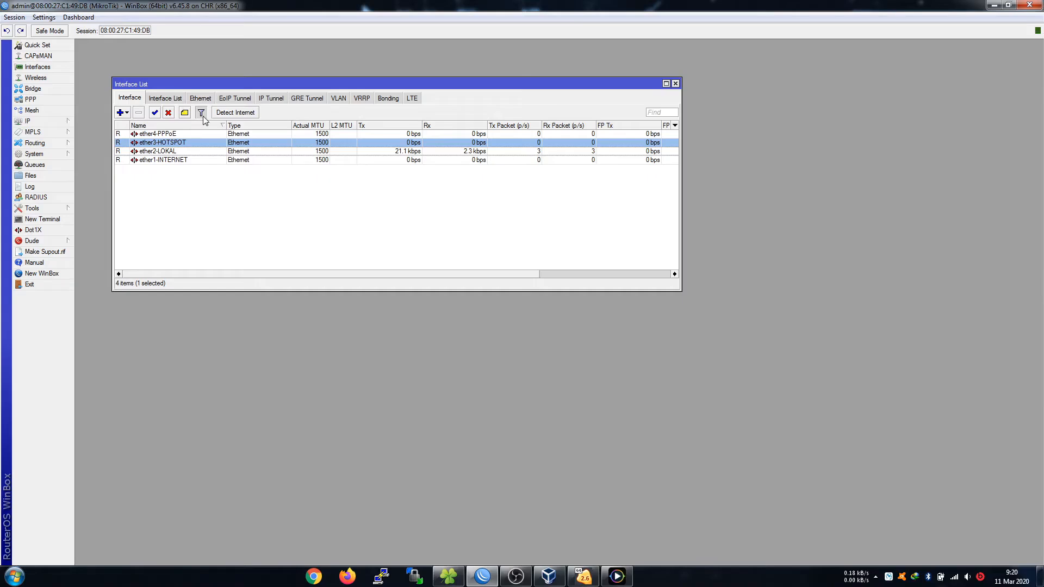
click(200, 112)
click(202, 112)
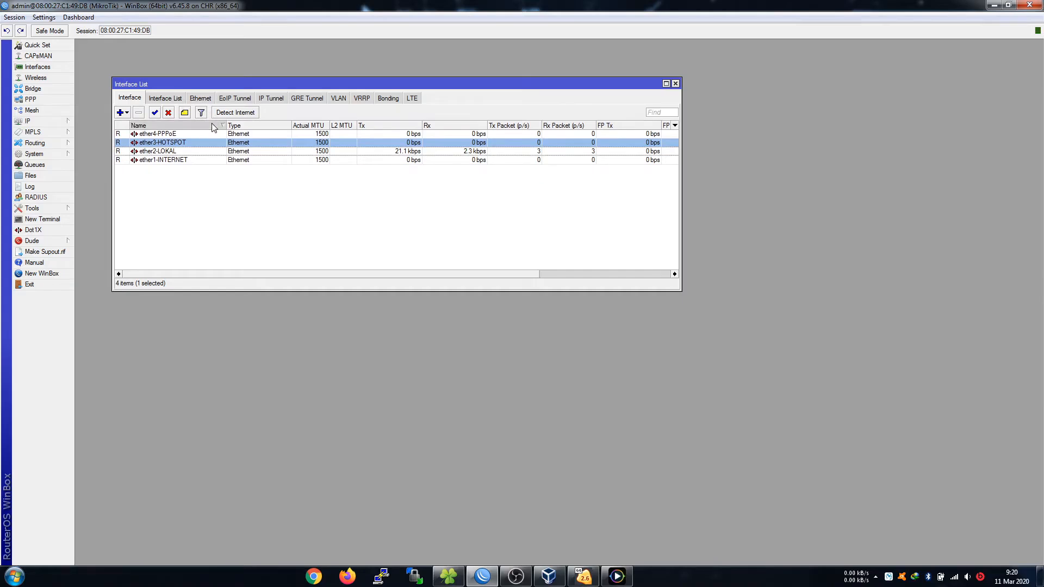
click(131, 126)
click(59, 125)
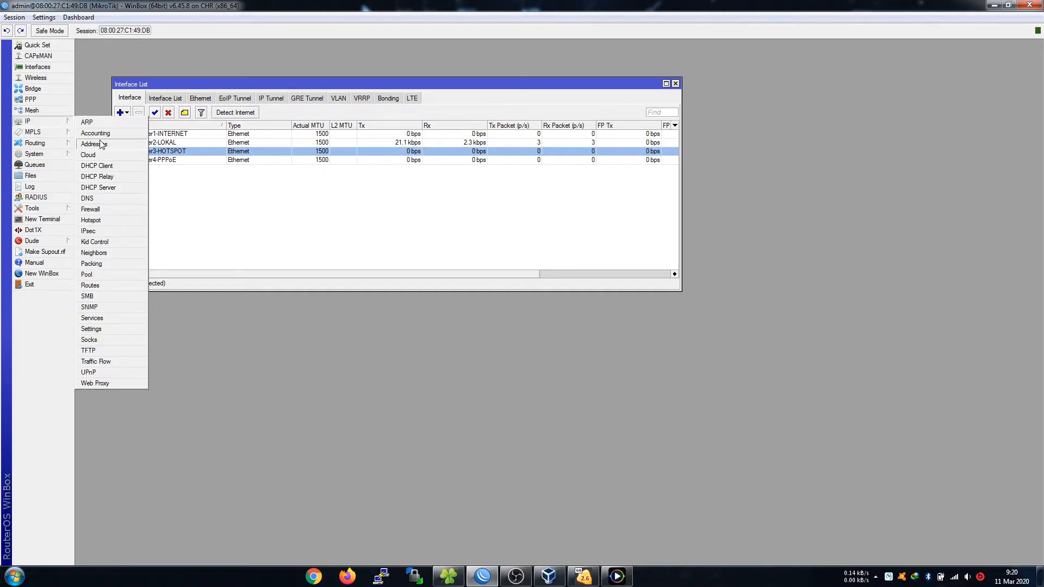
click(111, 166)
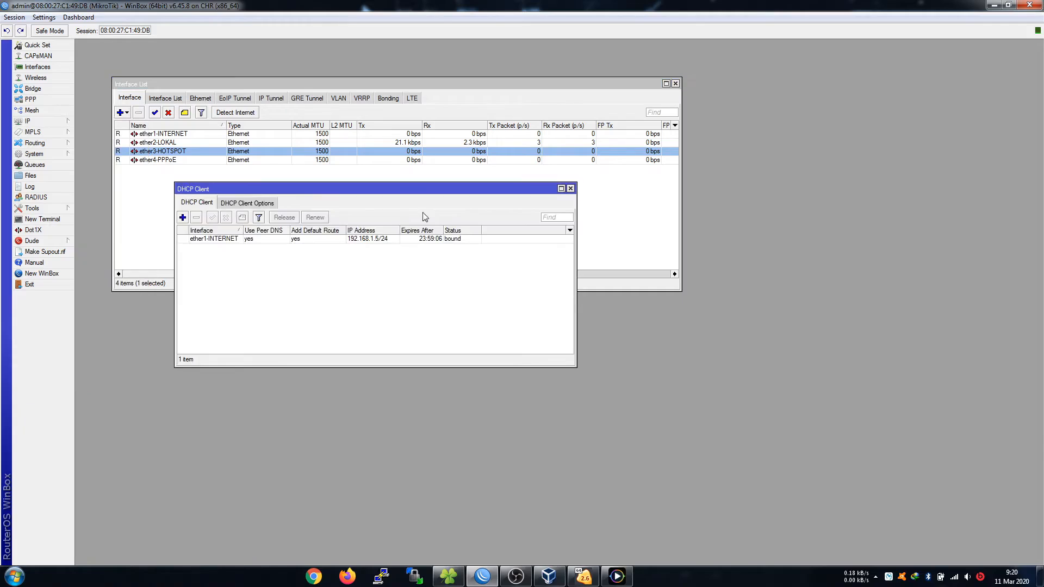
click(301, 240)
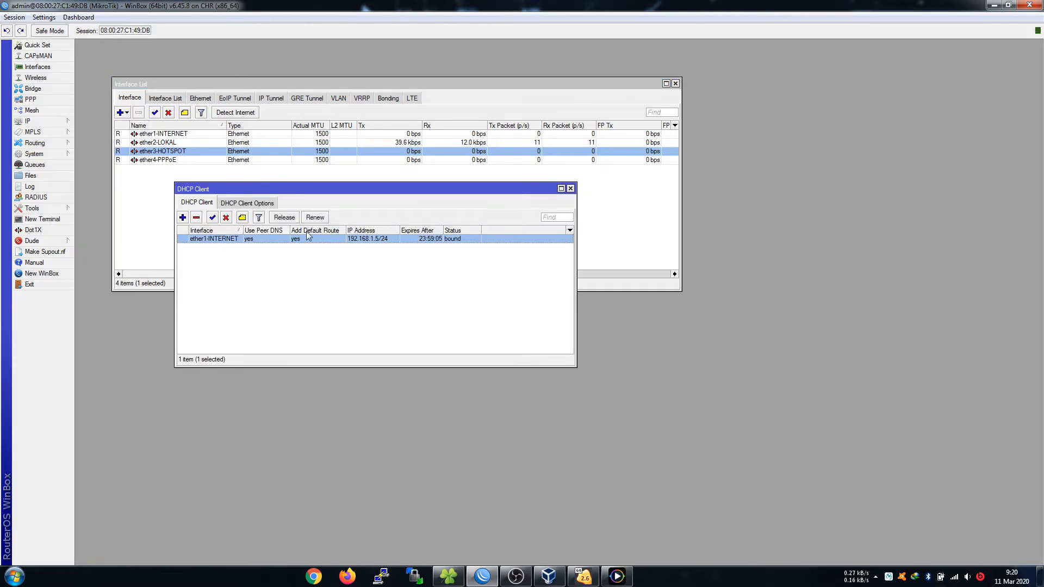
click(197, 218)
Add a new DHCP client on ether1-INTERNET, which binds to 192.168.1.5/24.
drag(290, 189, 336, 208)
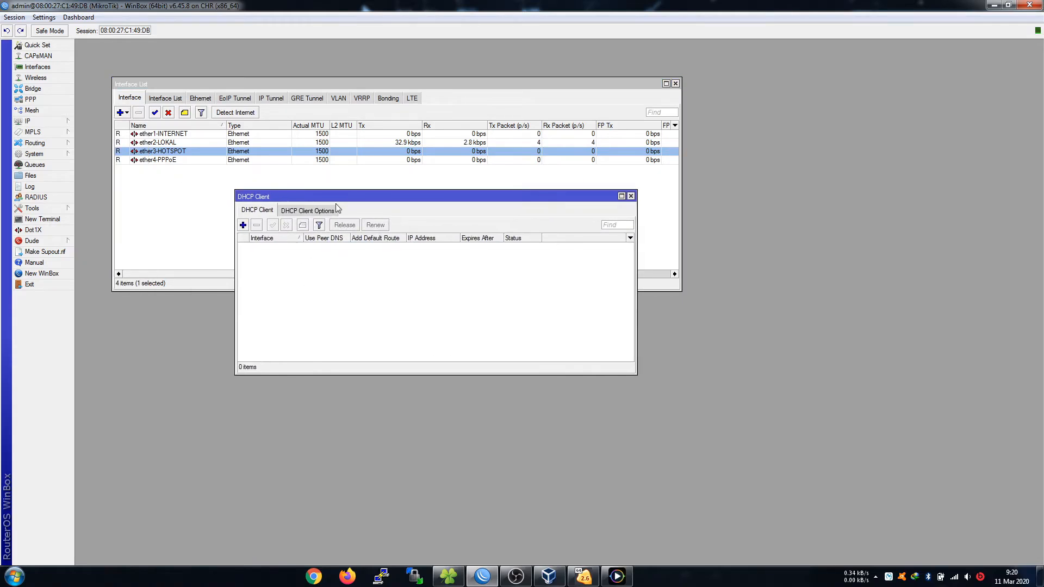
click(243, 225)
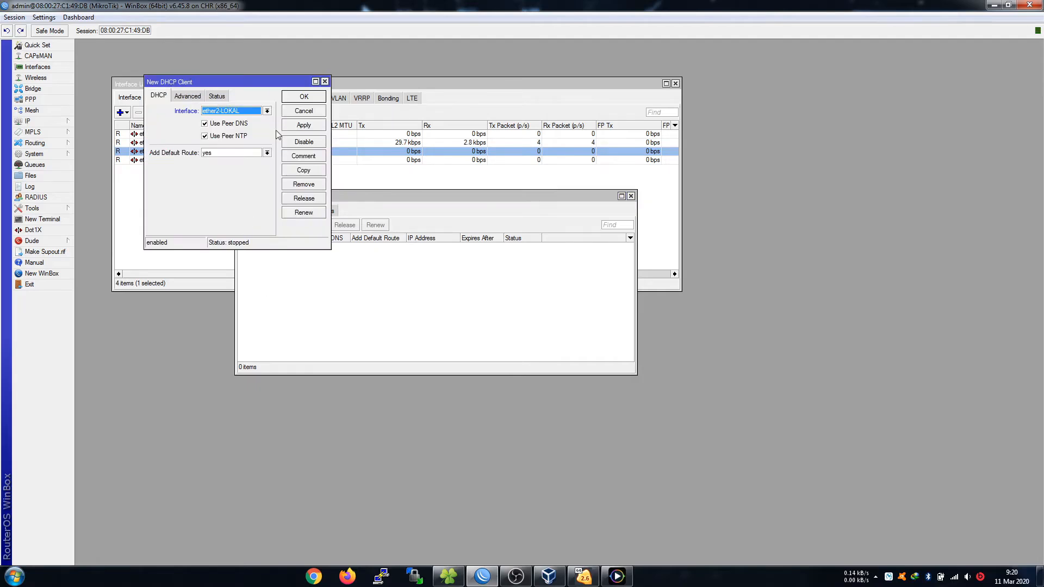
click(257, 113)
click(242, 119)
click(311, 100)
drag(422, 197, 473, 241)
click(478, 290)
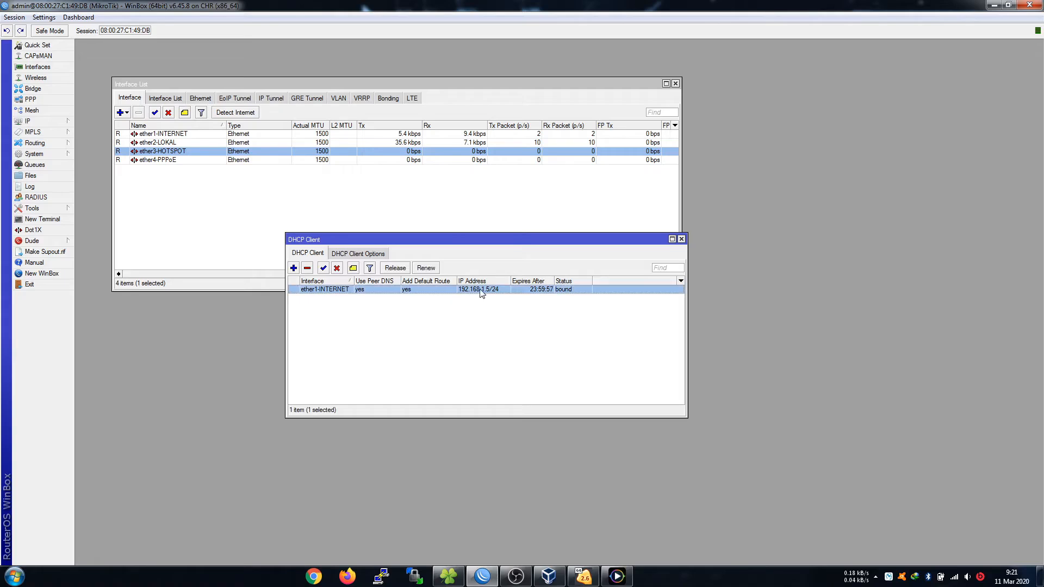
click(58, 122)
click(101, 210)
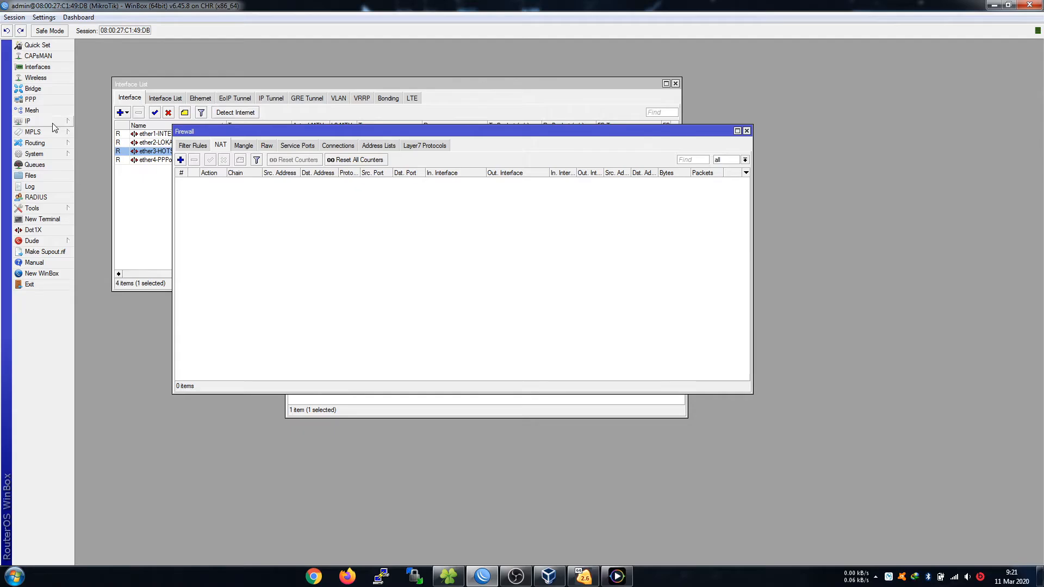
Create a srcnat NAT rule with out-interface ether1-INTERNET and action masquerade.
click(181, 160)
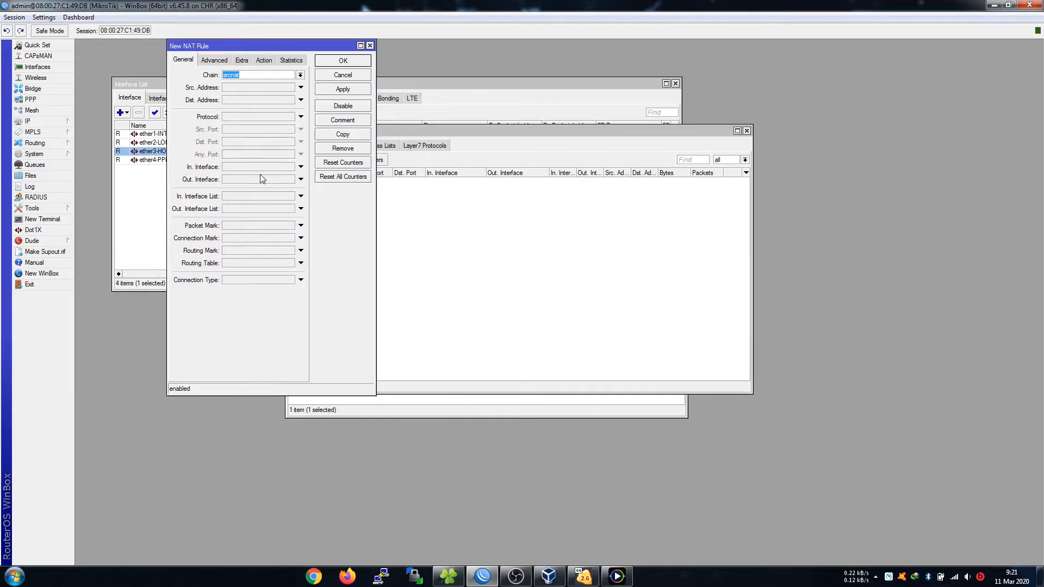
click(298, 181)
click(281, 180)
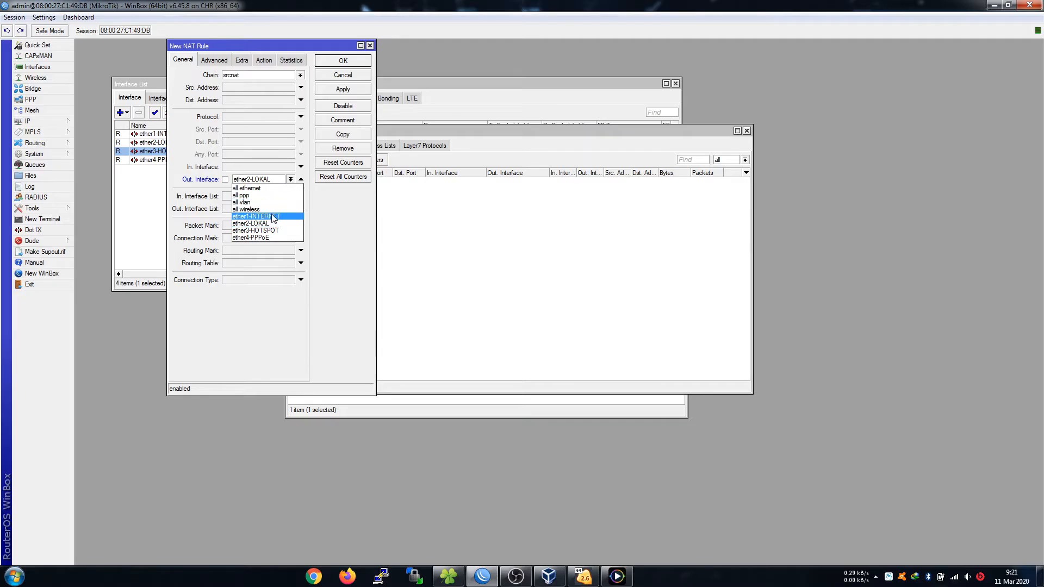
click(273, 216)
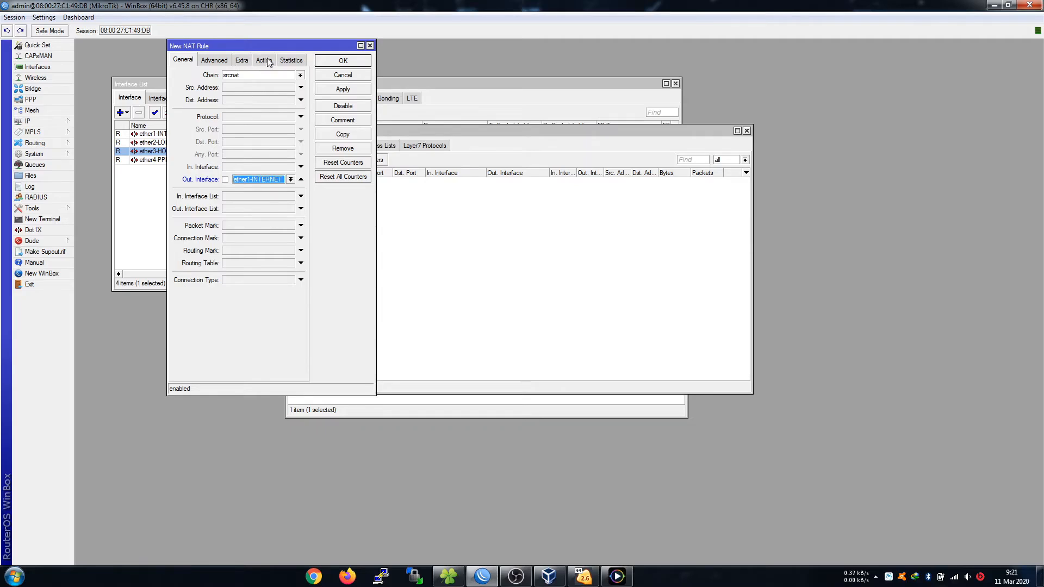
click(264, 60)
click(248, 77)
click(228, 126)
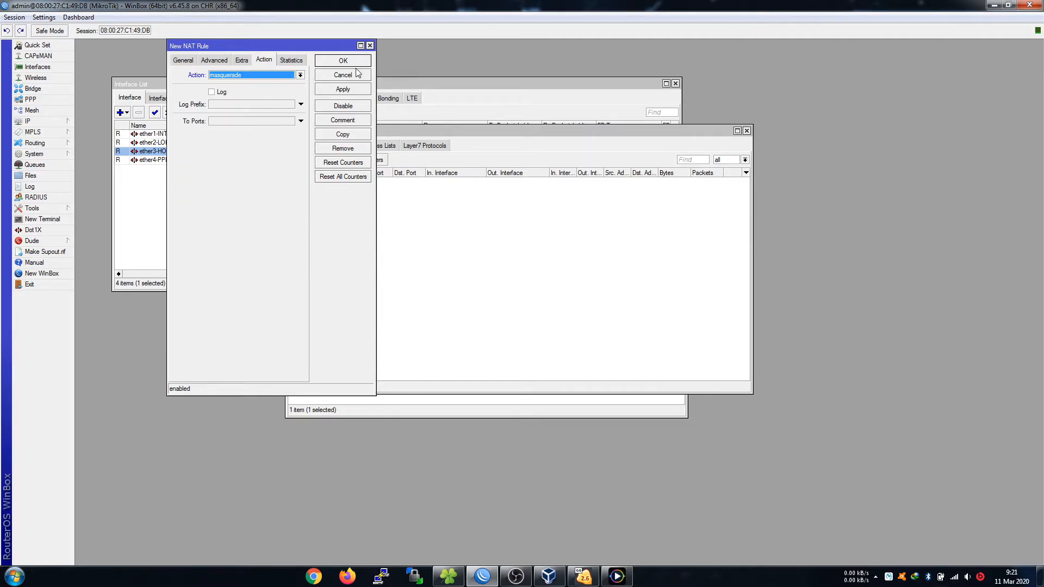
click(358, 61)
drag(519, 133, 674, 100)
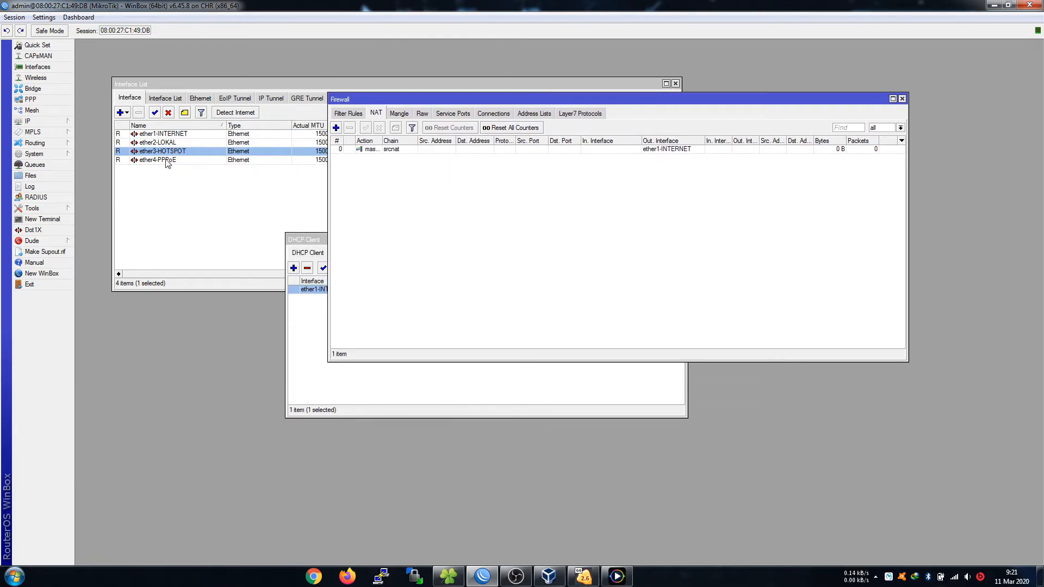
click(70, 122)
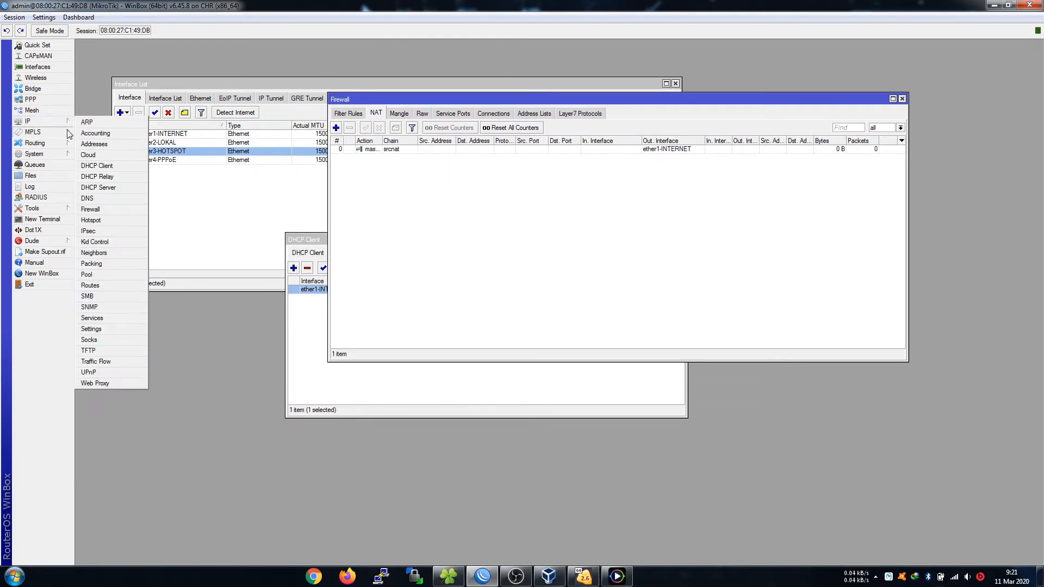
Review the DNS settings, then untick Use Peer DNS on the ether1-INTERNET DHCP client.
click(102, 199)
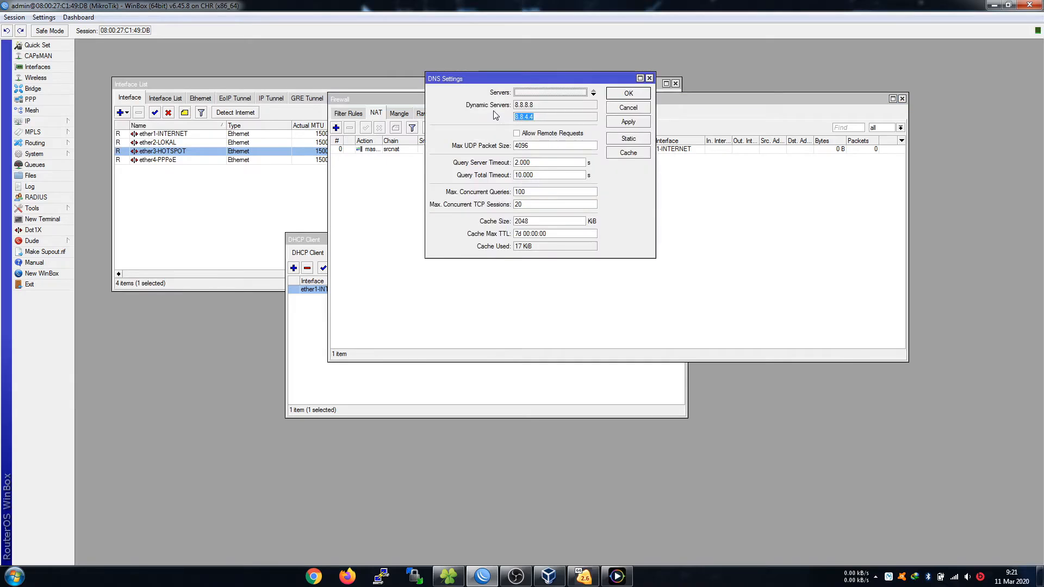
click(636, 107)
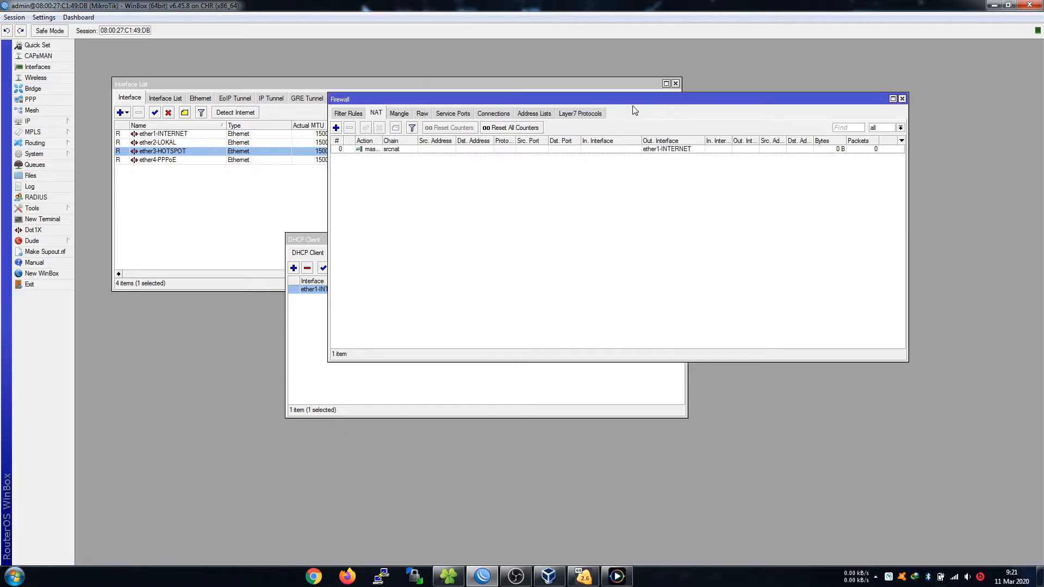
click(303, 348)
double_click(319, 291)
click(226, 124)
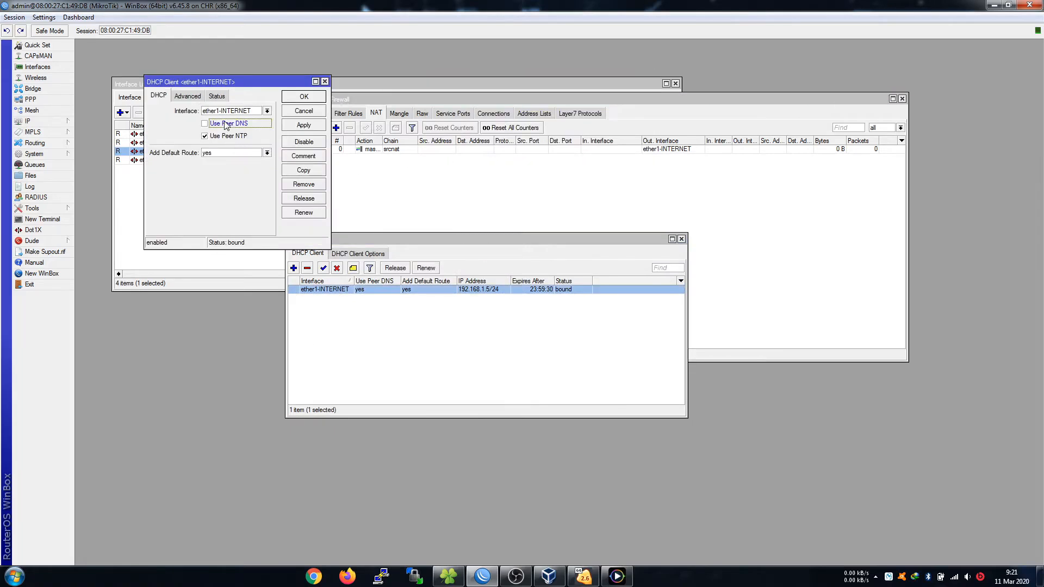
click(303, 98)
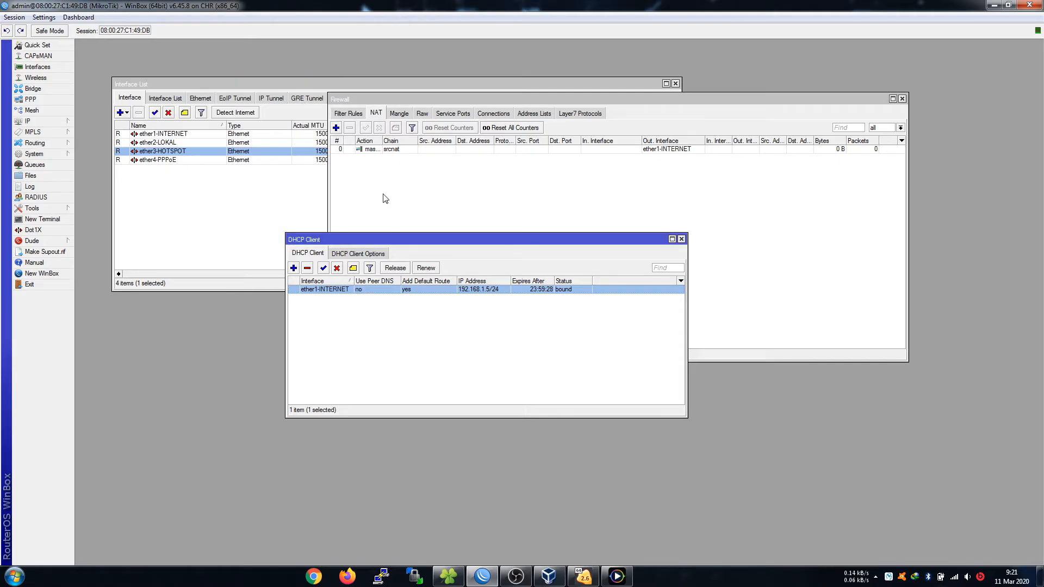
Recheck the DNS settings and restart the ether1-INTERNET DHCP client by disabling and re-enabling it.
click(29, 121)
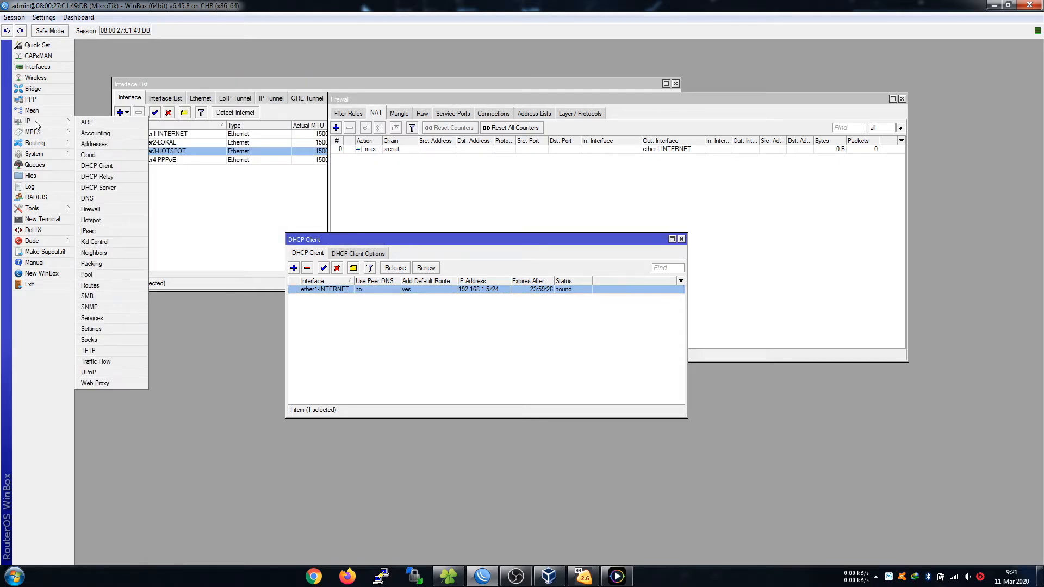
click(90, 197)
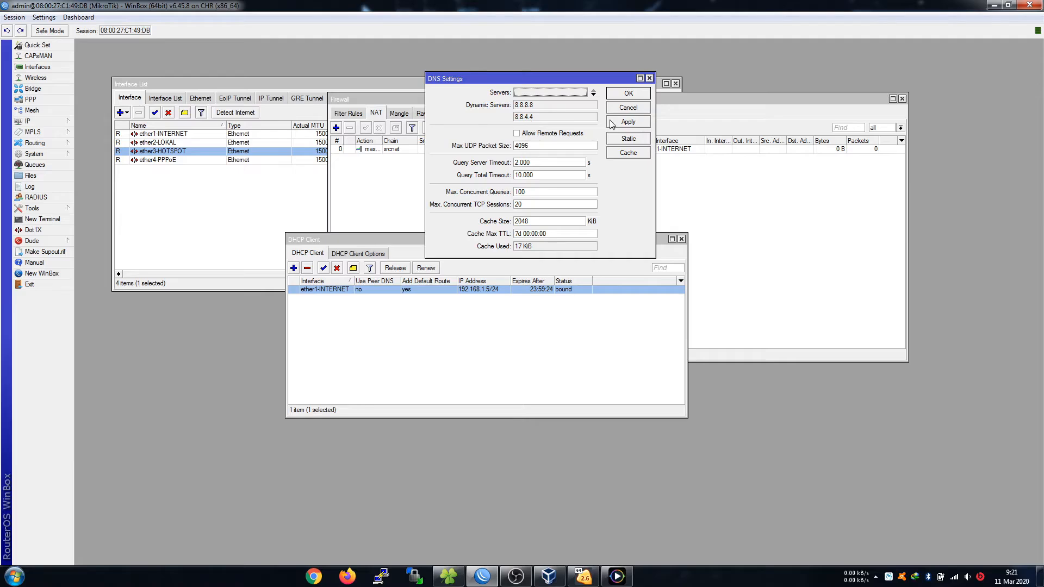
click(627, 107)
click(336, 268)
click(323, 268)
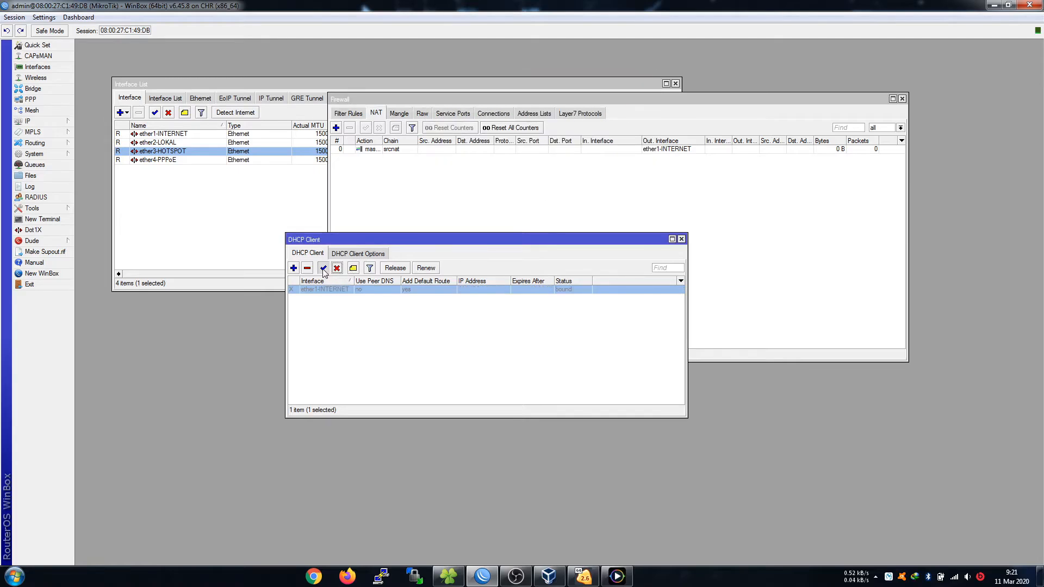
Check DNS again, change an option in the ether1-INTERNET client settings, and restart the client.
click(66, 122)
click(90, 197)
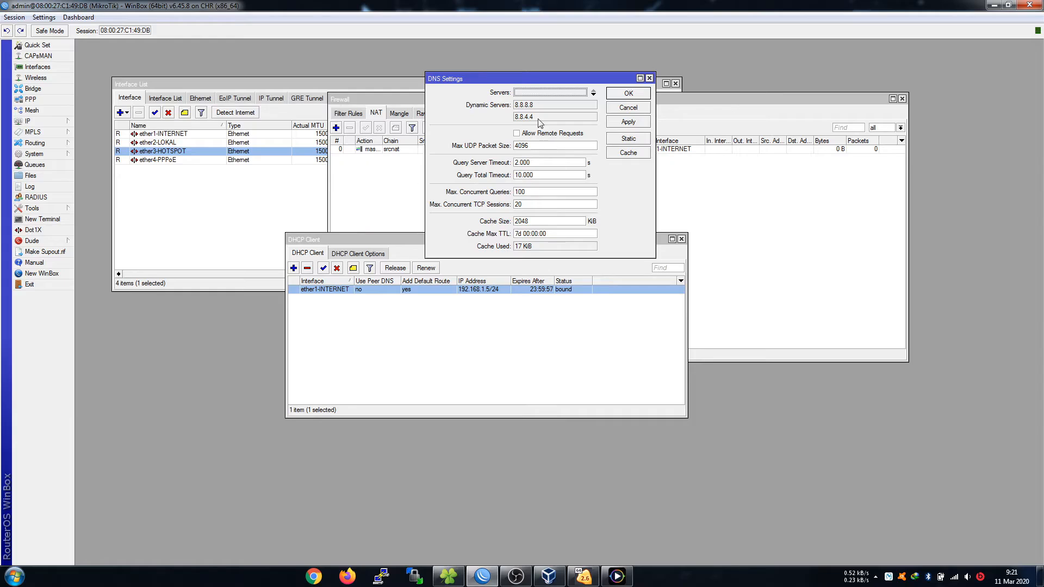
click(640, 108)
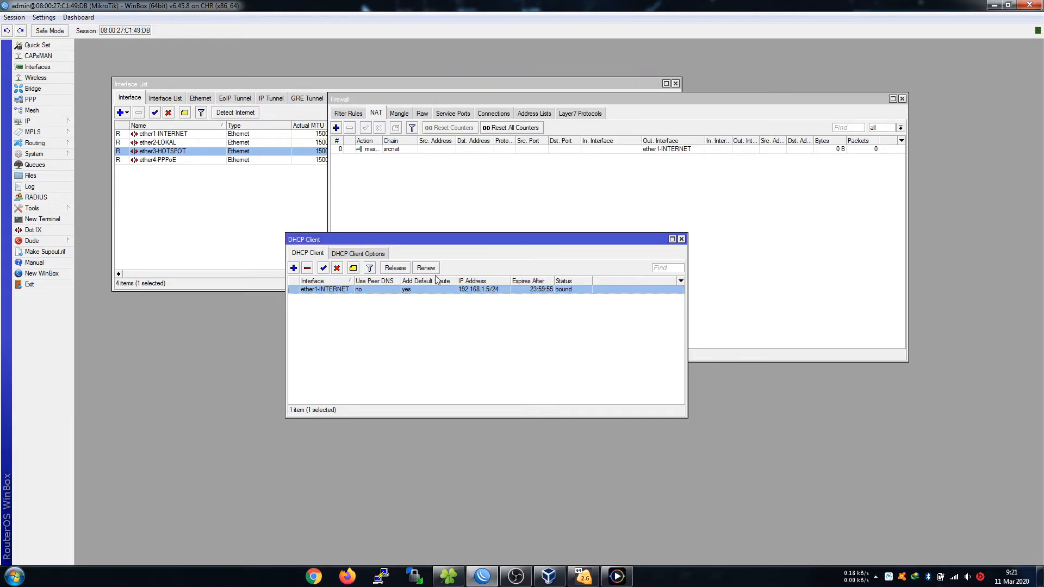
double_click(392, 290)
click(221, 137)
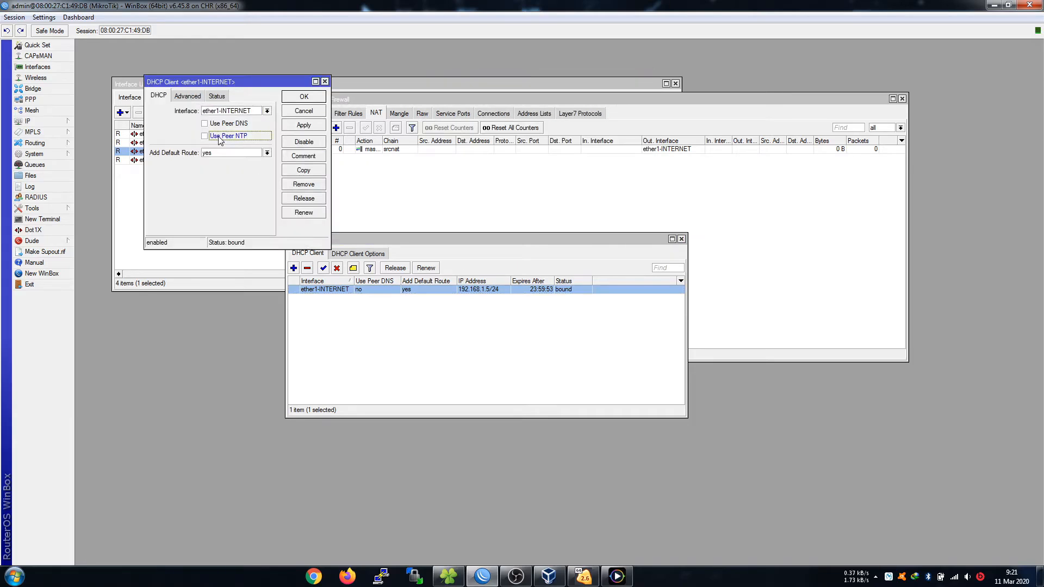
click(306, 98)
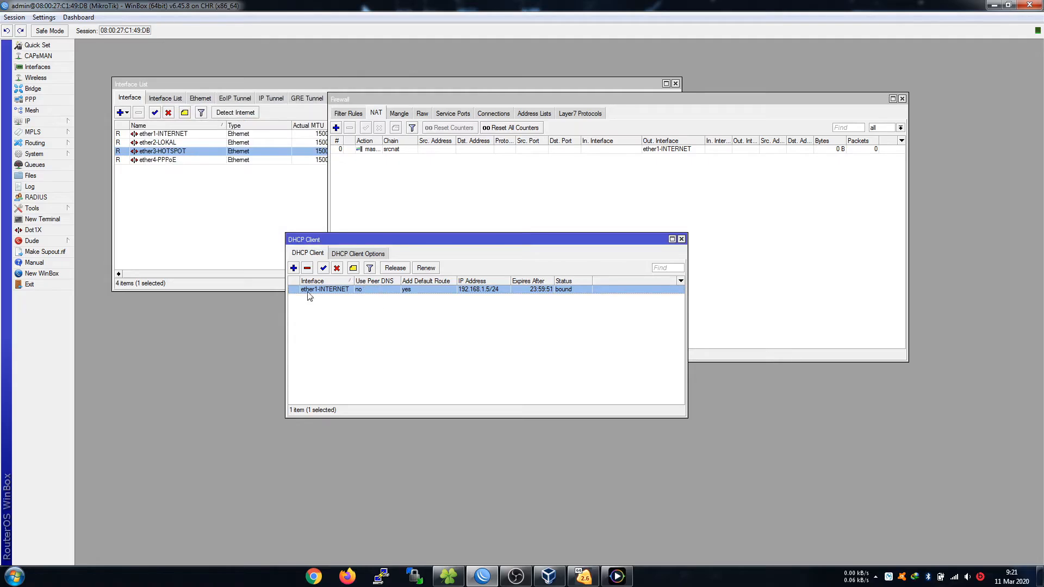
click(337, 268)
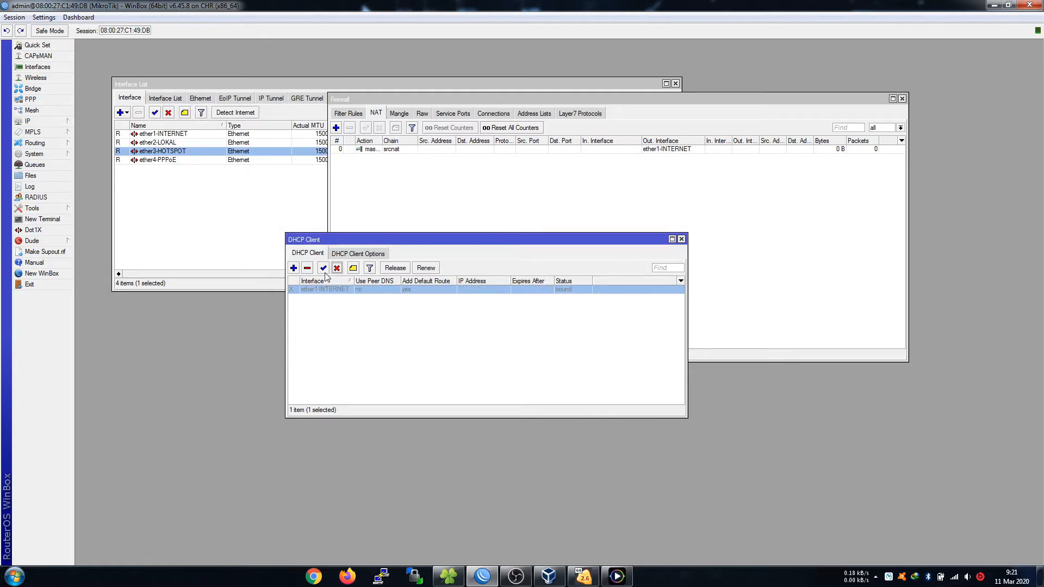
click(324, 270)
Enable Use Peer DNS on the ether1-INTERNET client and restart it to renew its 192.168.1.5/24 lease.
double_click(344, 288)
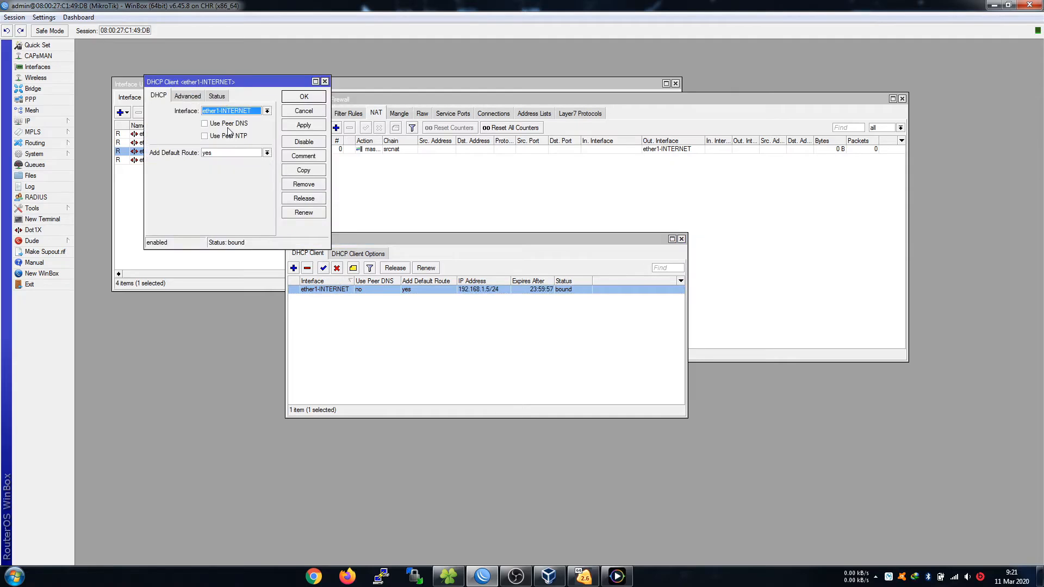
click(300, 111)
click(29, 121)
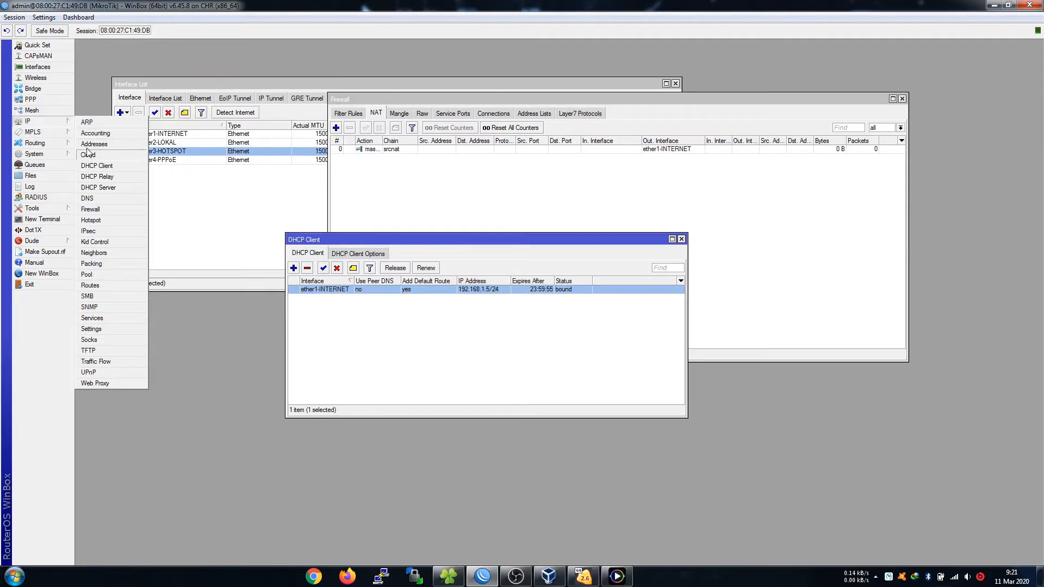
click(87, 198)
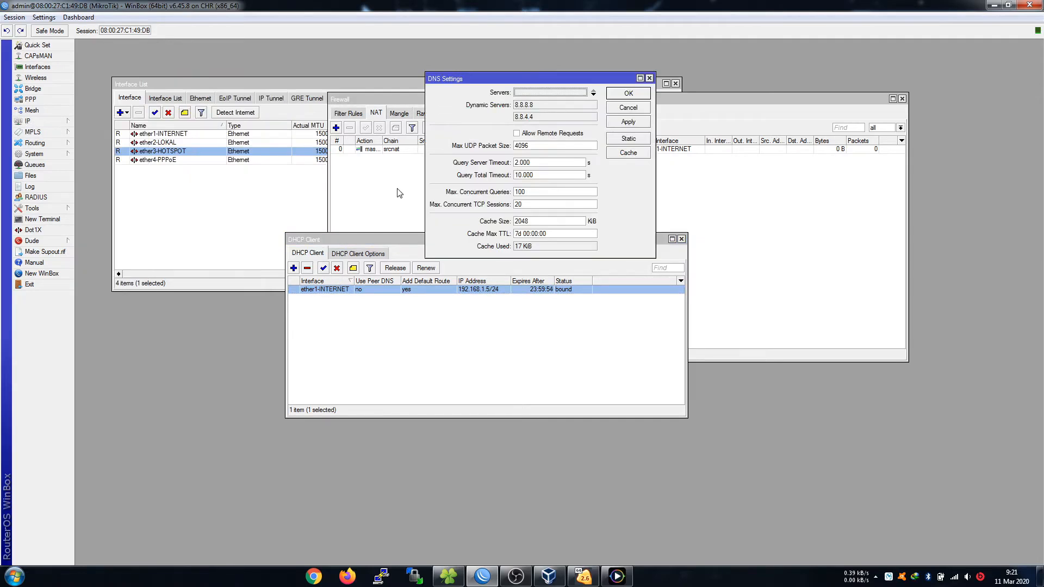
click(628, 107)
double_click(420, 289)
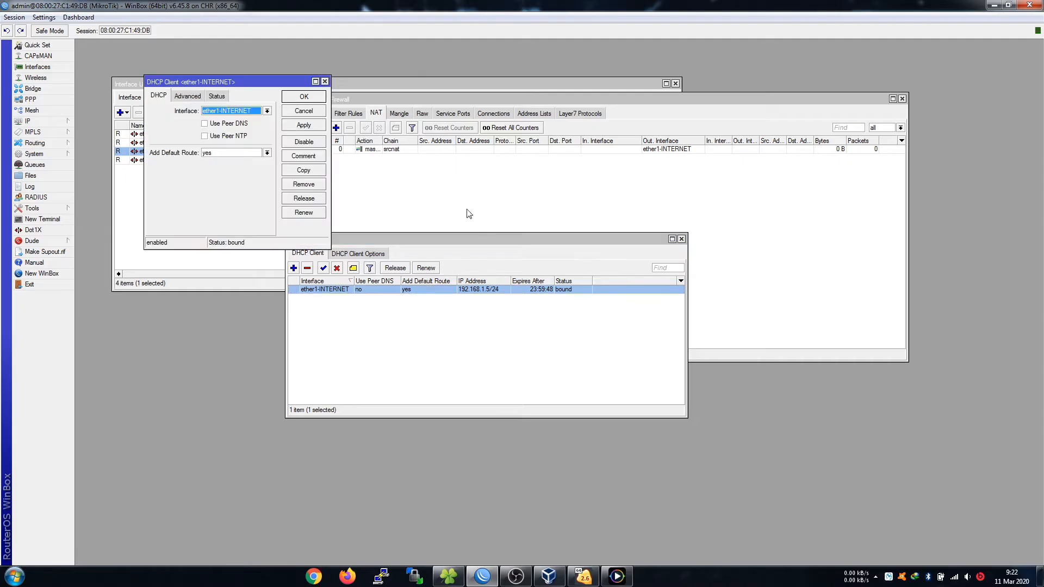
click(205, 123)
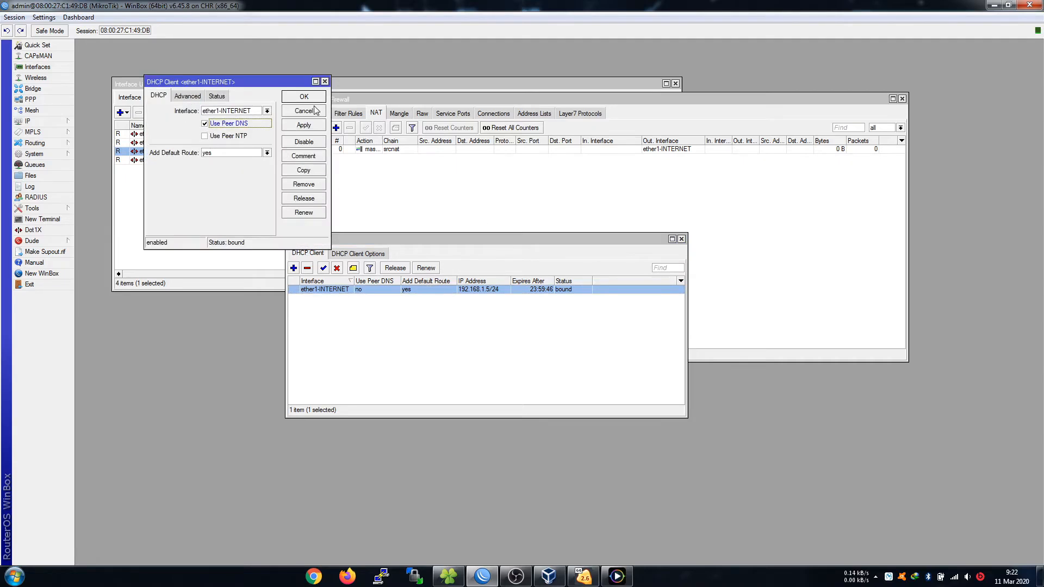
click(313, 99)
click(337, 268)
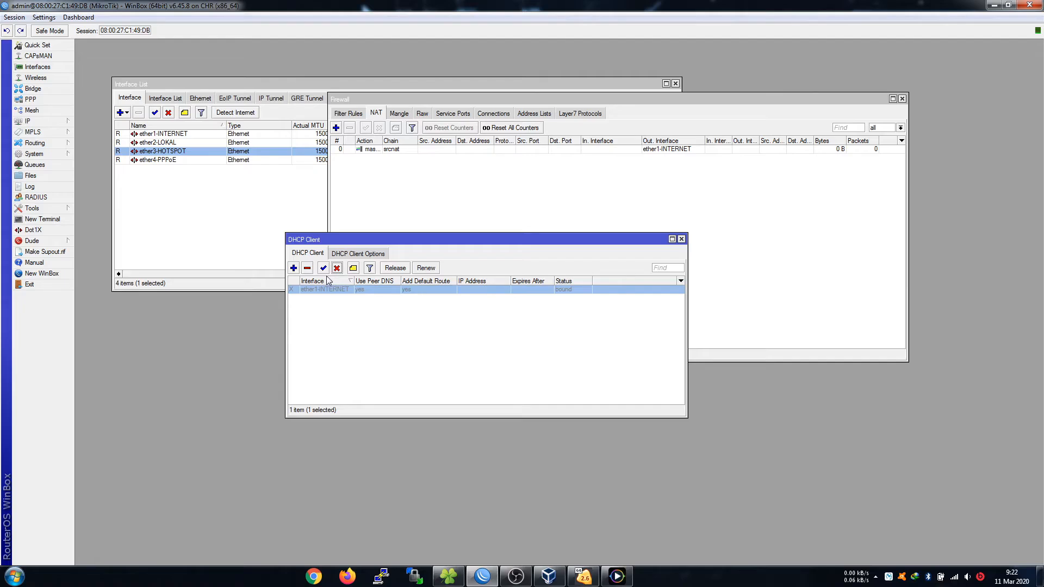
click(323, 268)
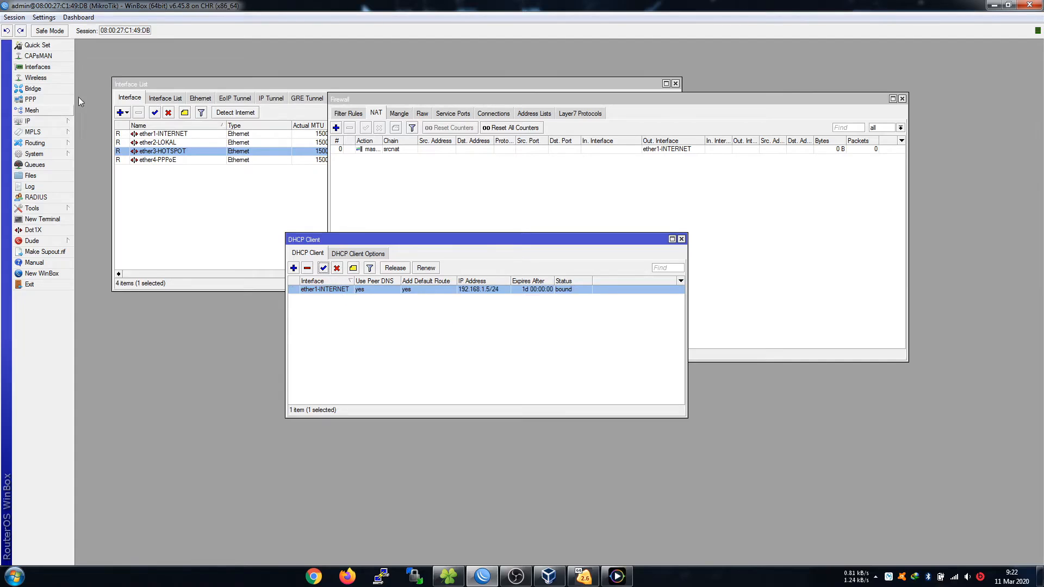
click(617, 576)
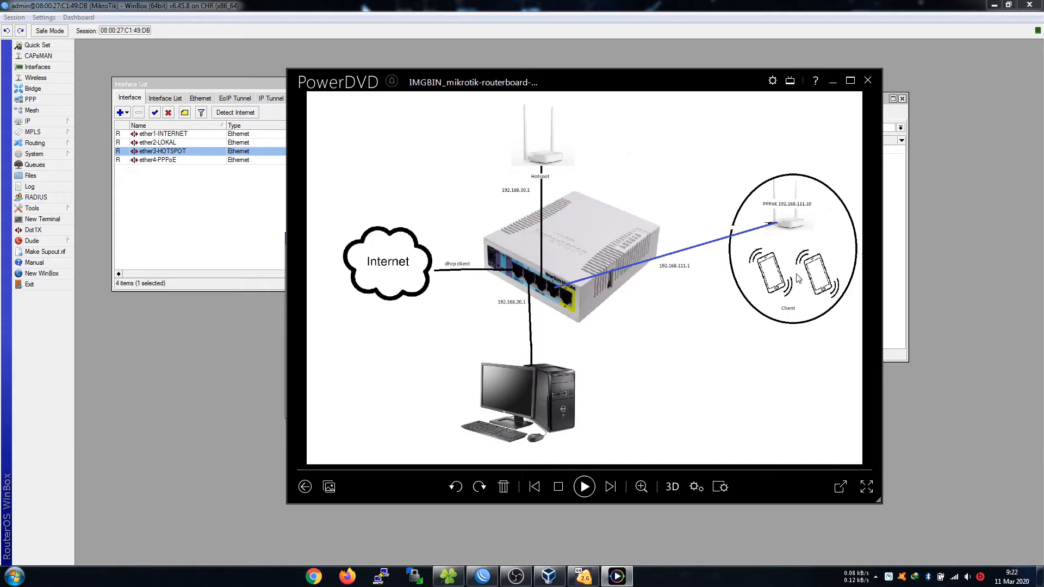
click(833, 81)
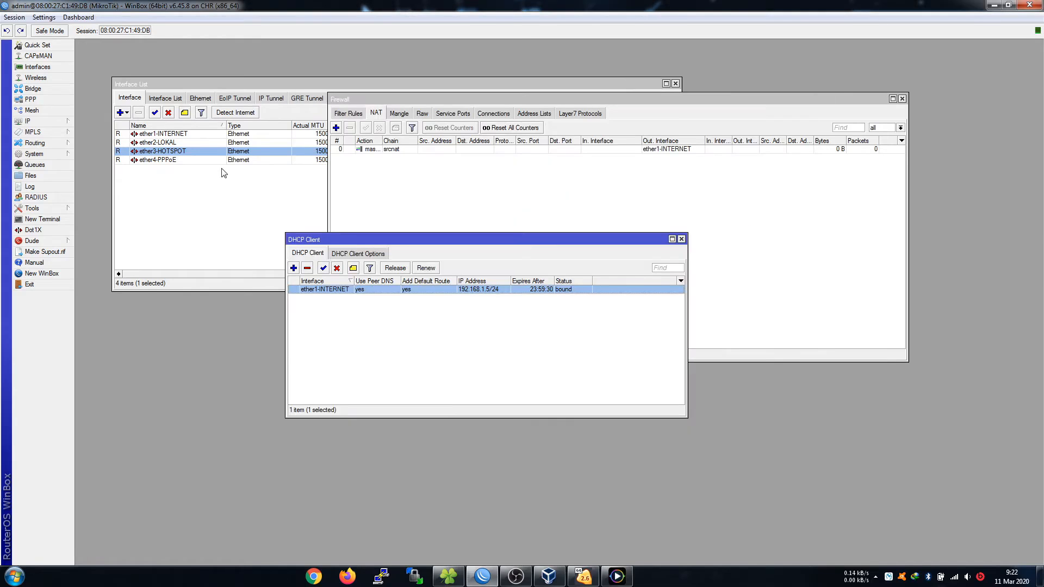
Add 192.168.20.1/24 on ether2-LOKAL and 192.168.30.1/24 on ether3-HOTSPOT.
click(33, 121)
click(93, 143)
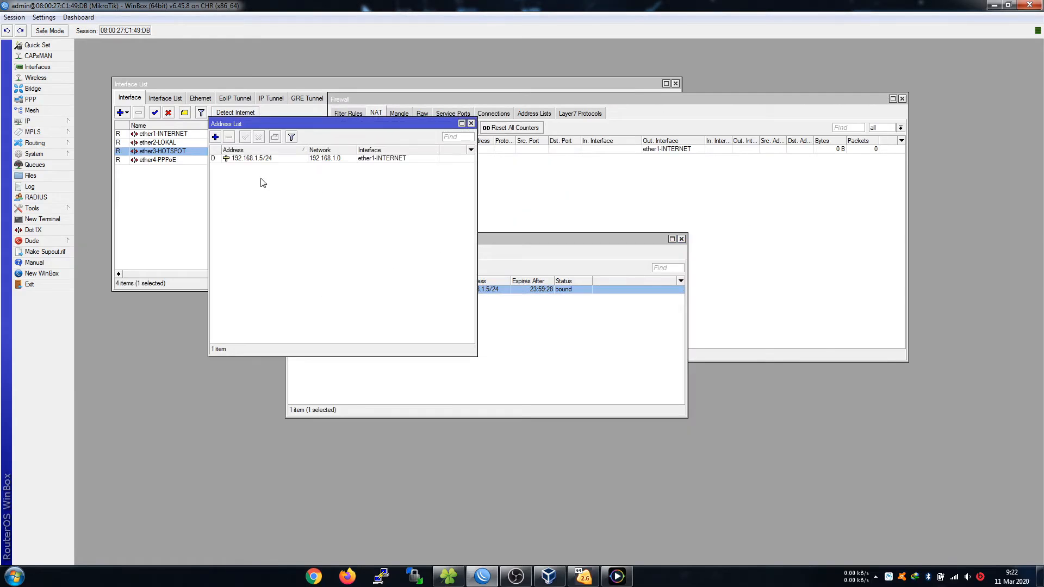
click(216, 137)
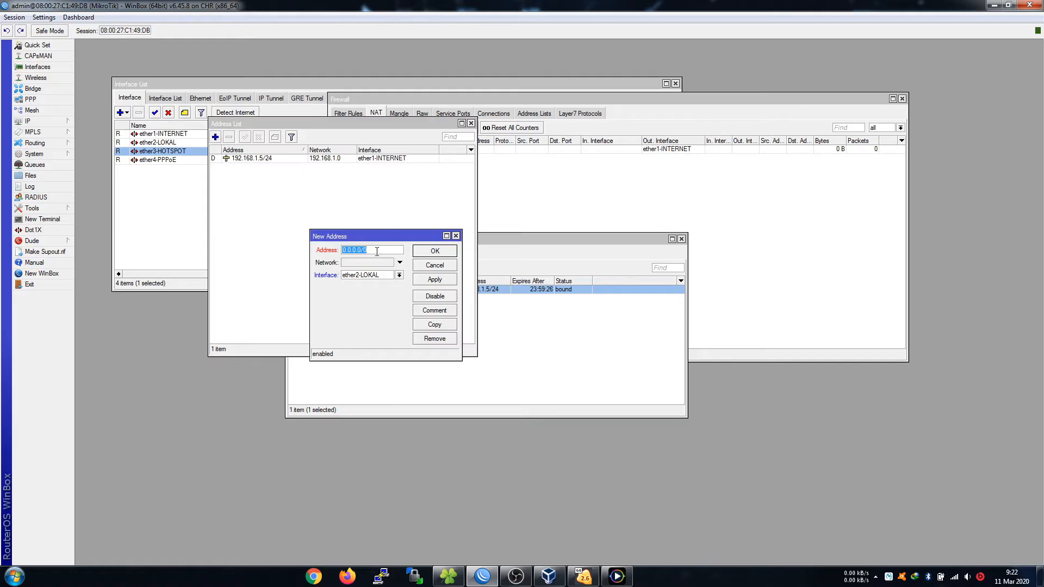
text(192.168.20.1/24)
click(433, 250)
click(216, 136)
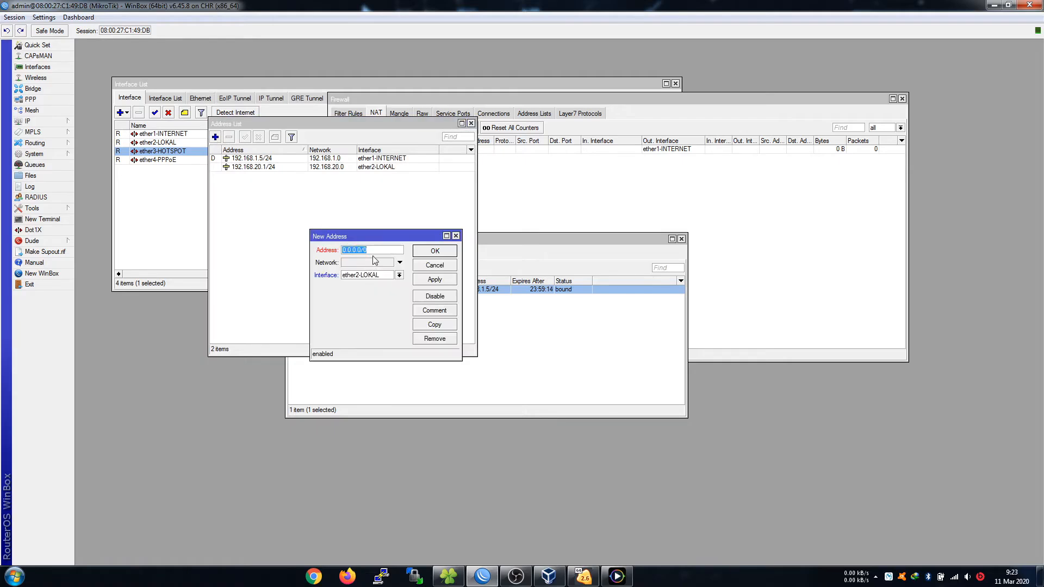
text(192.168.30.1/24)
click(399, 275)
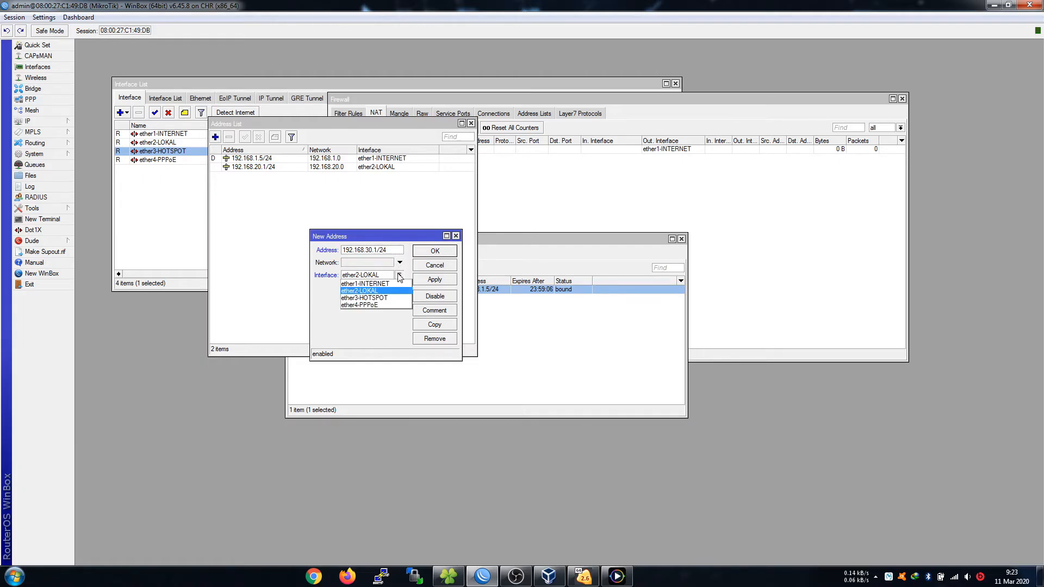
click(381, 300)
click(435, 250)
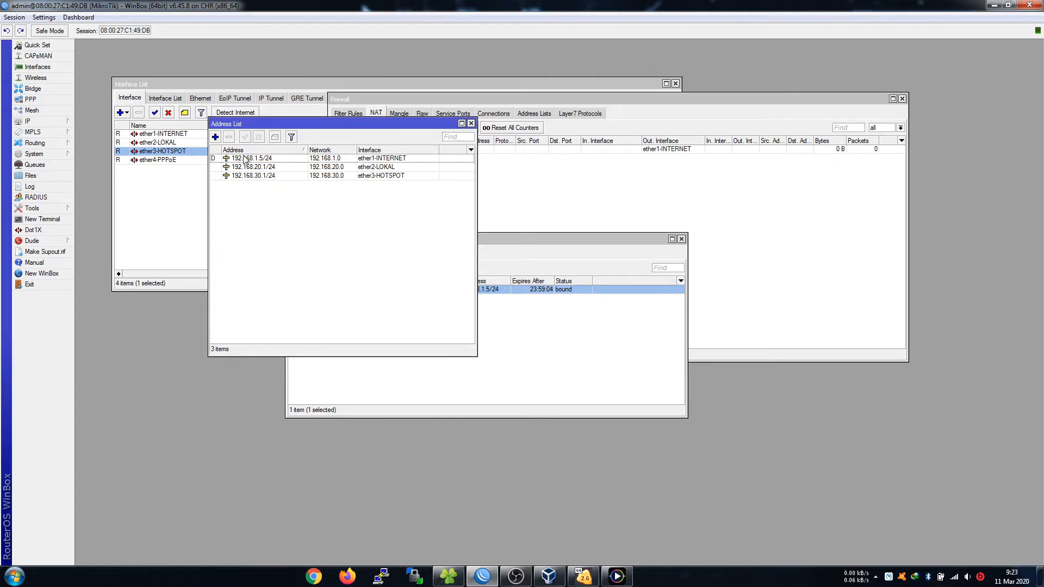
Add 192.168.40.1/24 on ether4-PPPoE, correcting the address entry after saving.
click(220, 139)
click(399, 275)
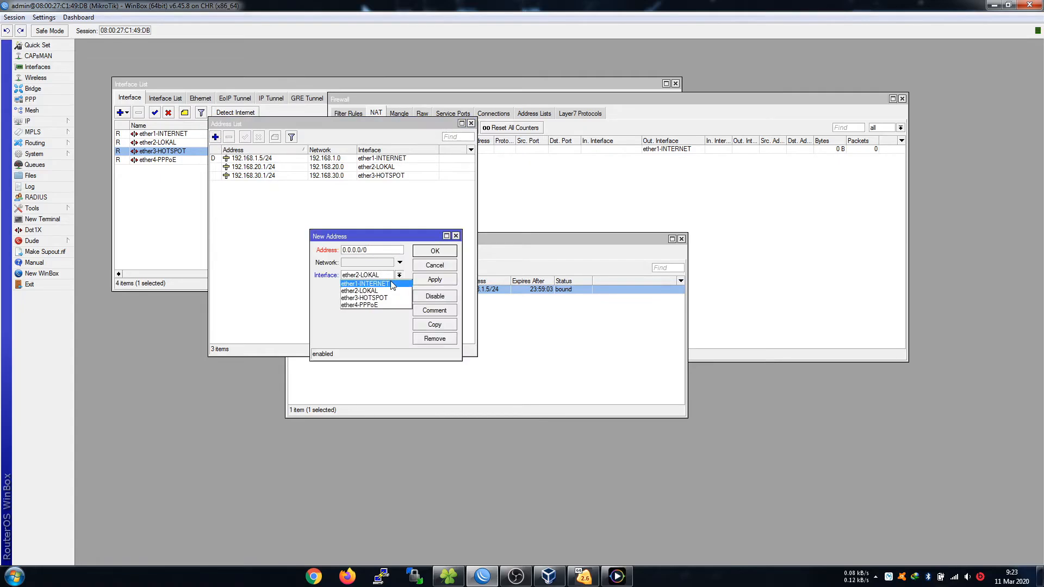
click(368, 309)
click(378, 252)
drag(377, 251, 318, 250)
text(192.168.40.1)
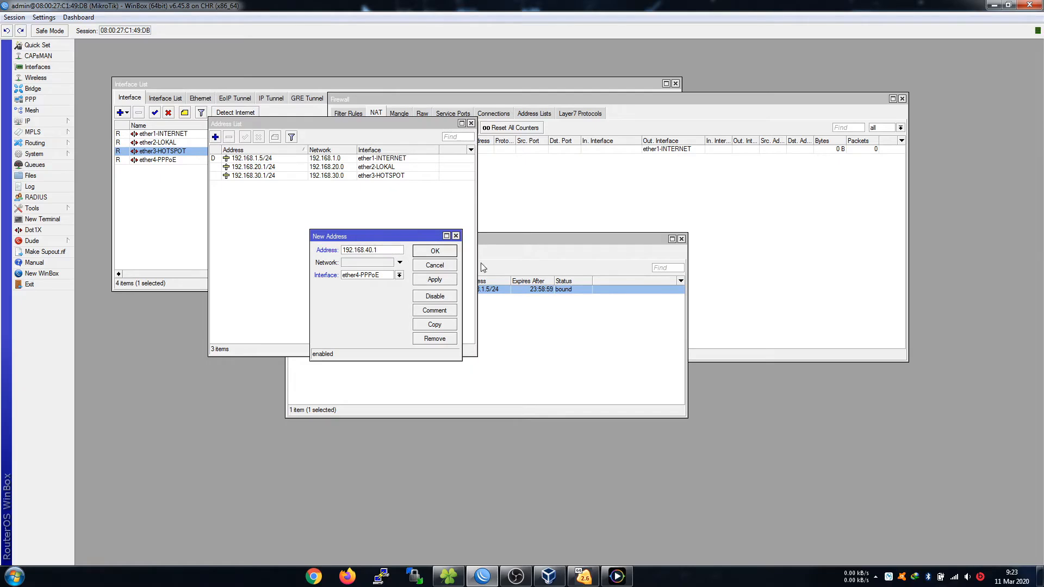
click(435, 250)
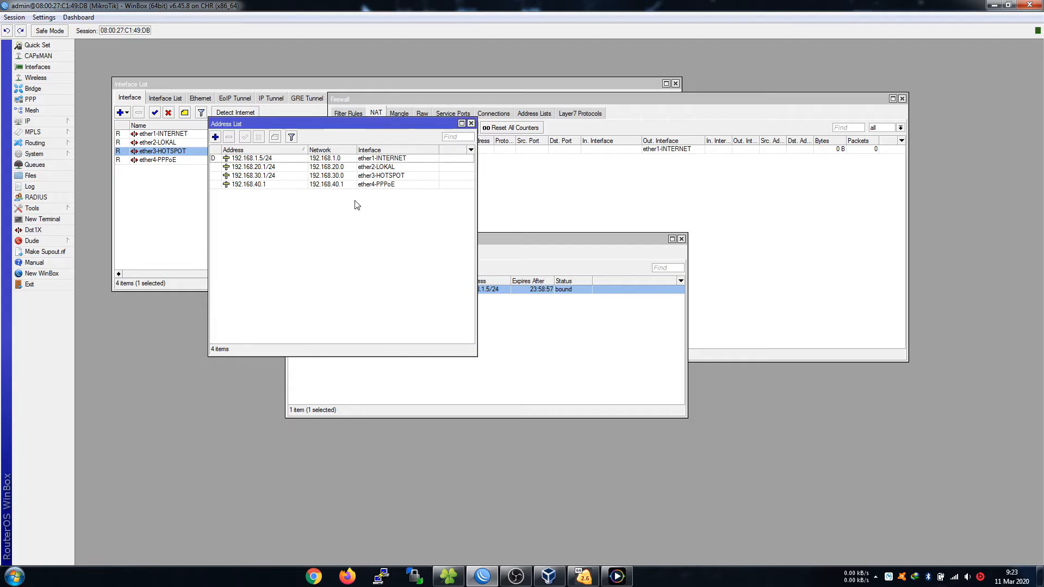
double_click(304, 185)
click(399, 250)
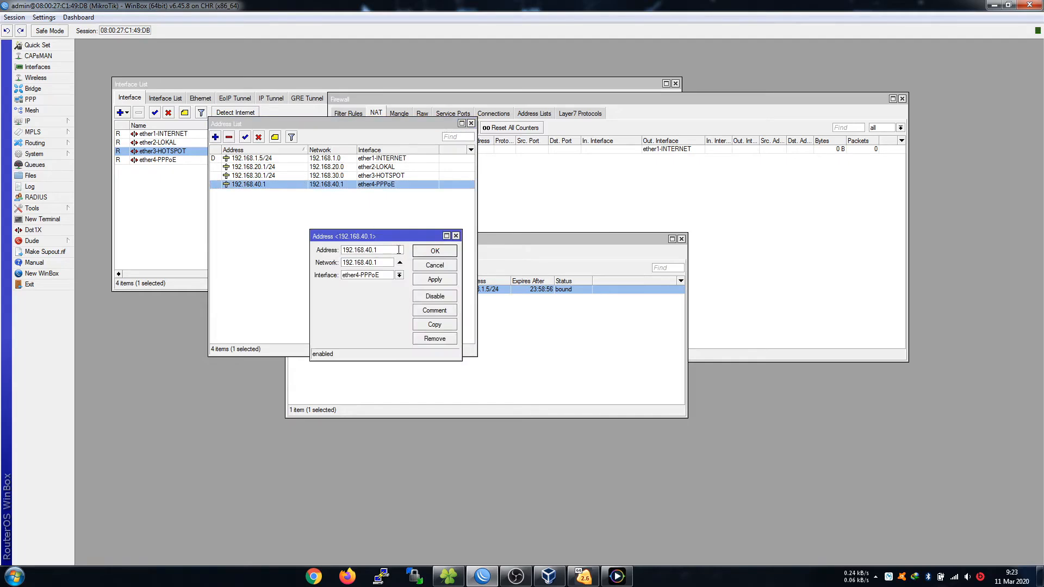
click(435, 252)
click(409, 353)
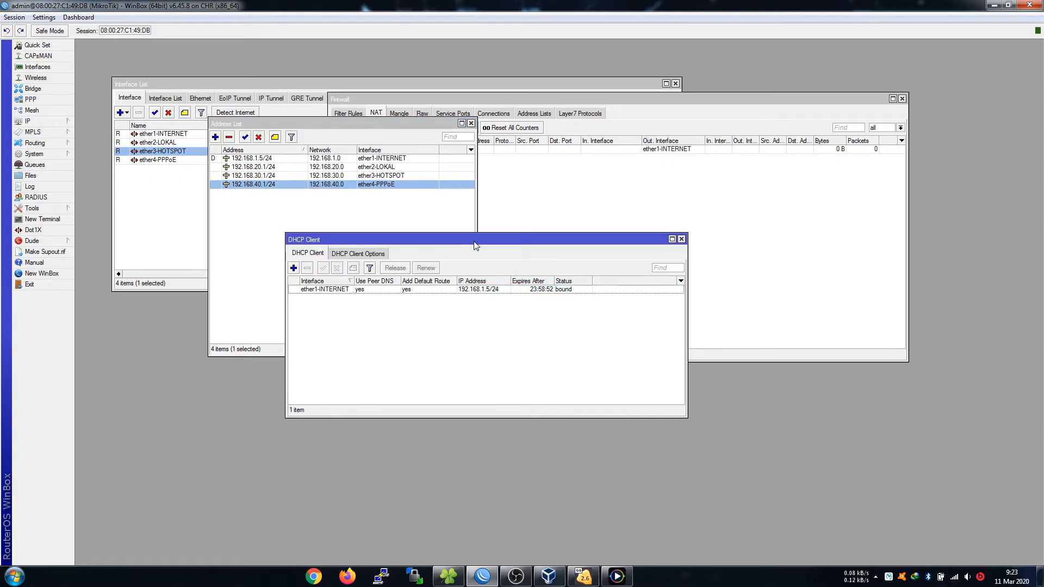
drag(475, 244, 628, 248)
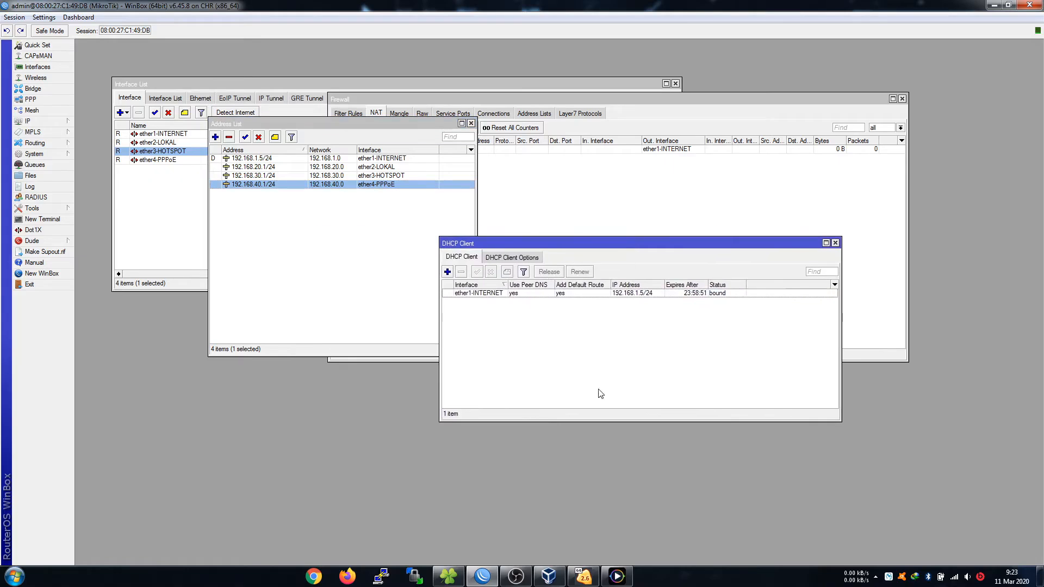
click(616, 577)
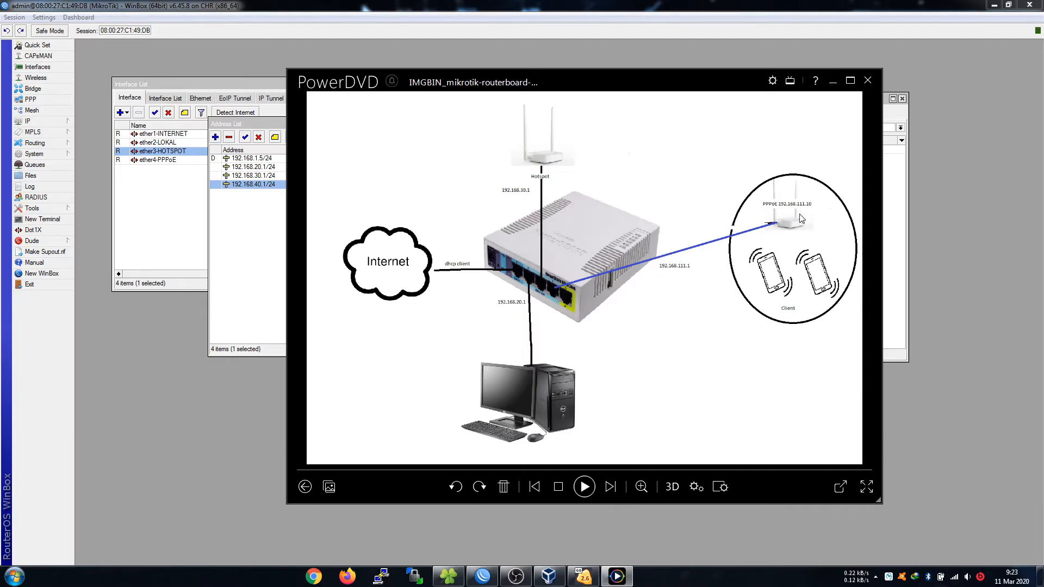
click(832, 82)
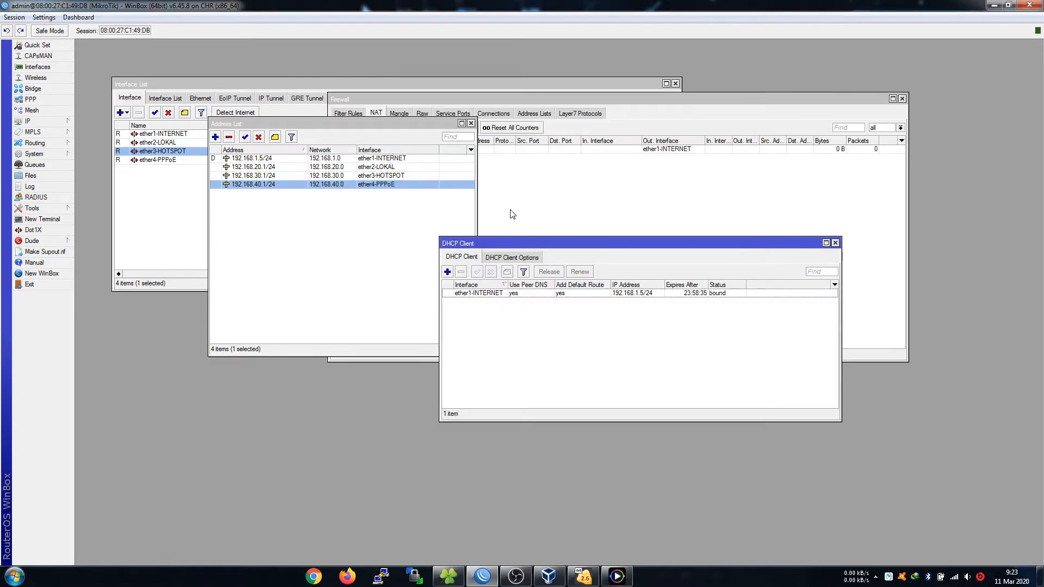
drag(571, 248, 611, 309)
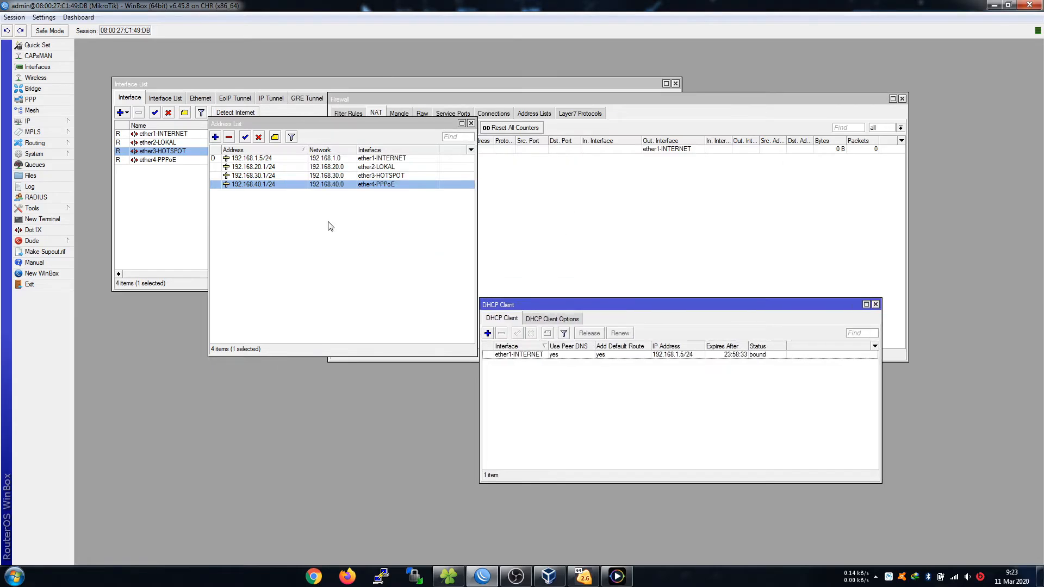
Run DHCP Setup on ether2-LOKAL: 192.168.20.0/24, gateway 192.168.20.1, default range, 10-minute lease.
click(49, 121)
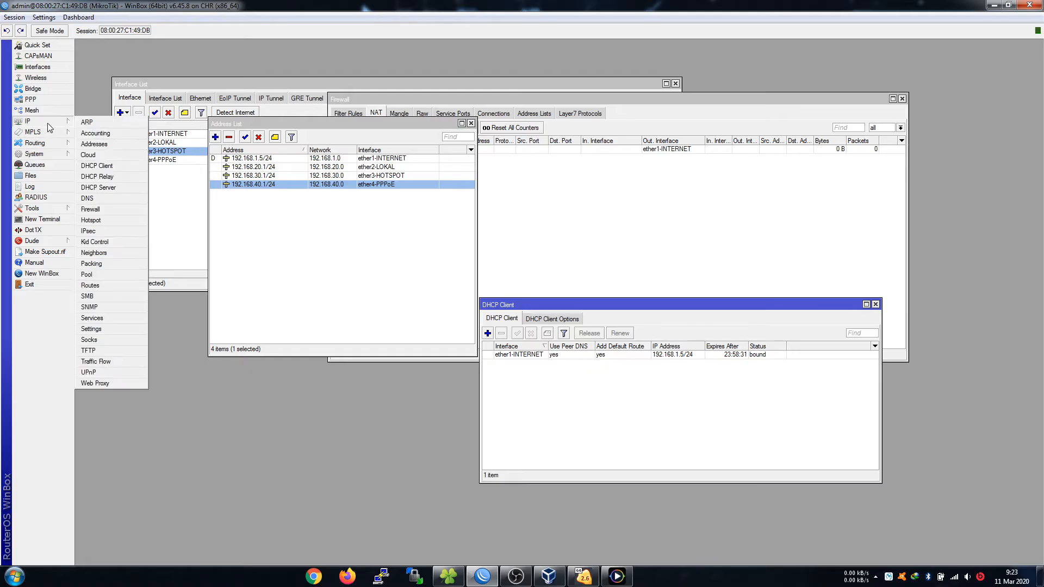
click(110, 188)
drag(252, 327, 297, 230)
click(322, 259)
click(586, 326)
click(588, 326)
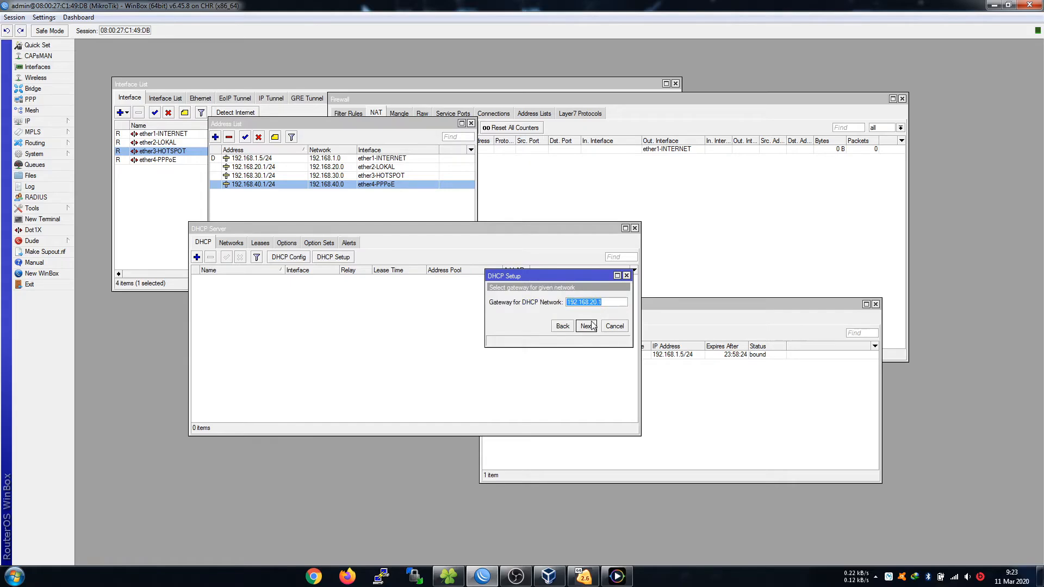
click(593, 327)
click(593, 327)
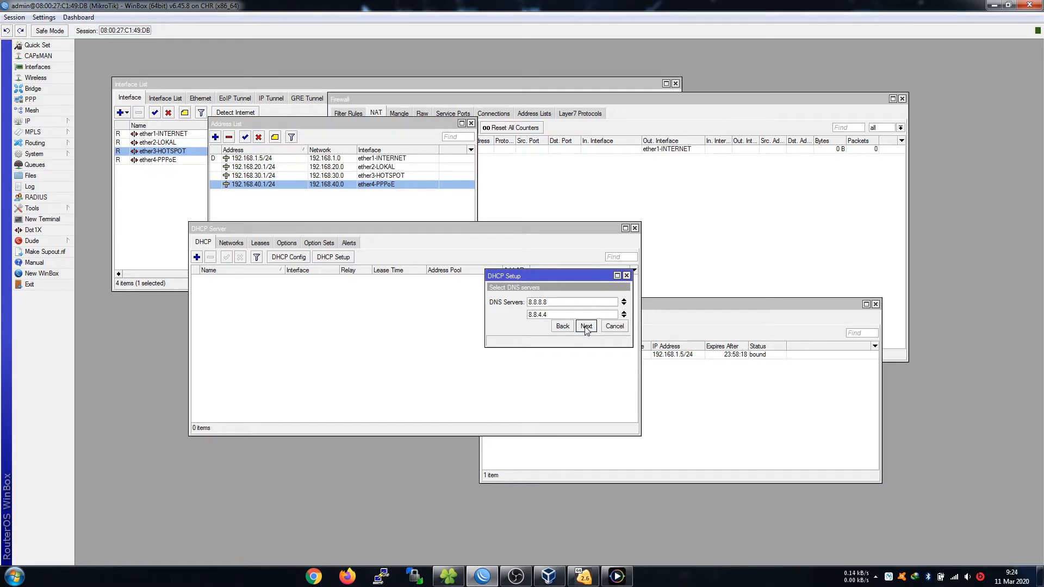
click(586, 326)
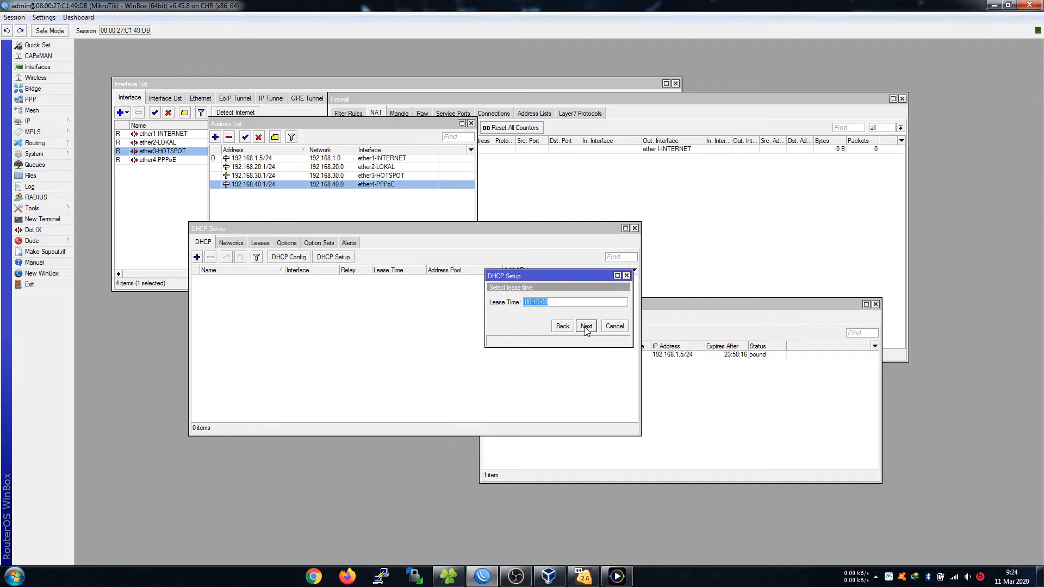
click(587, 327)
click(559, 299)
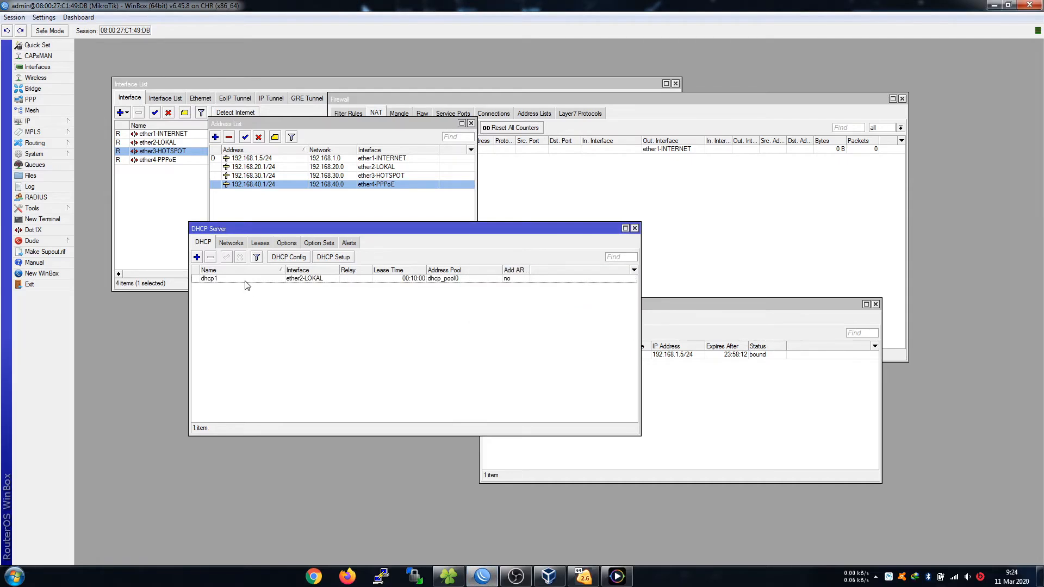
Close the DHCP Server, Address List, DHCP Client, Interface List and Firewall windows.
drag(451, 237, 477, 265)
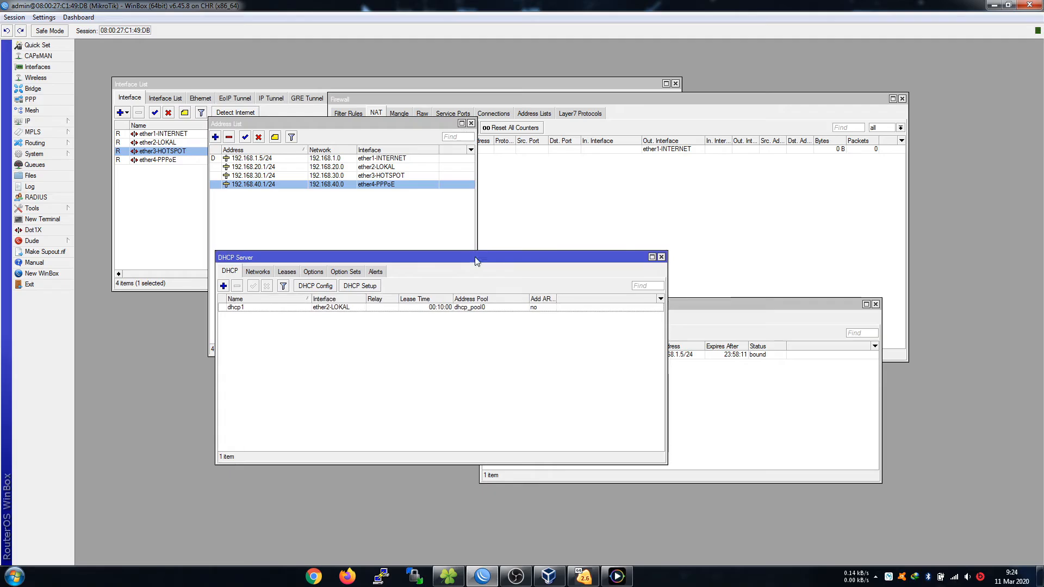
click(661, 258)
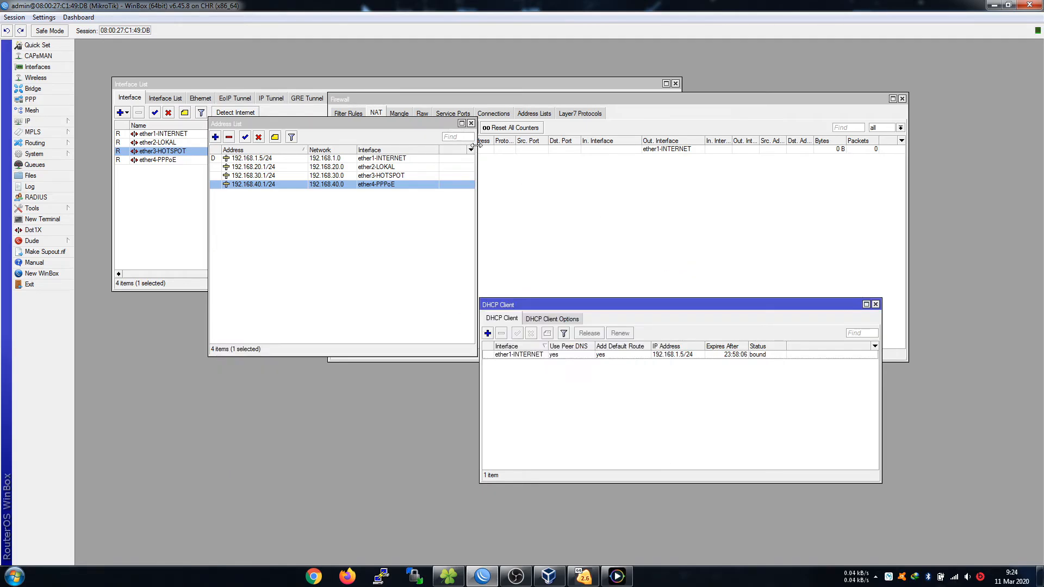
click(472, 124)
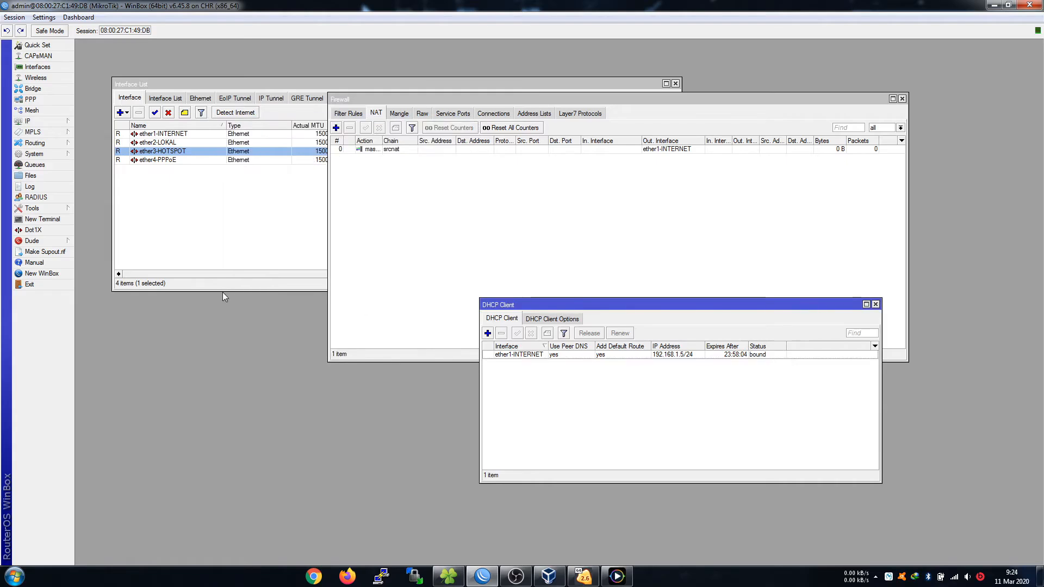
click(876, 304)
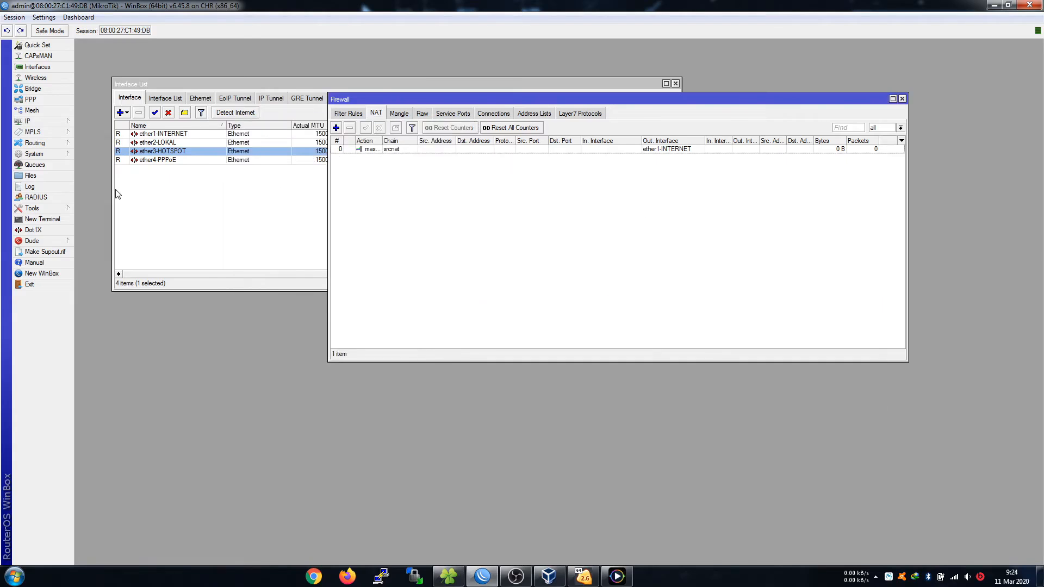
click(304, 84)
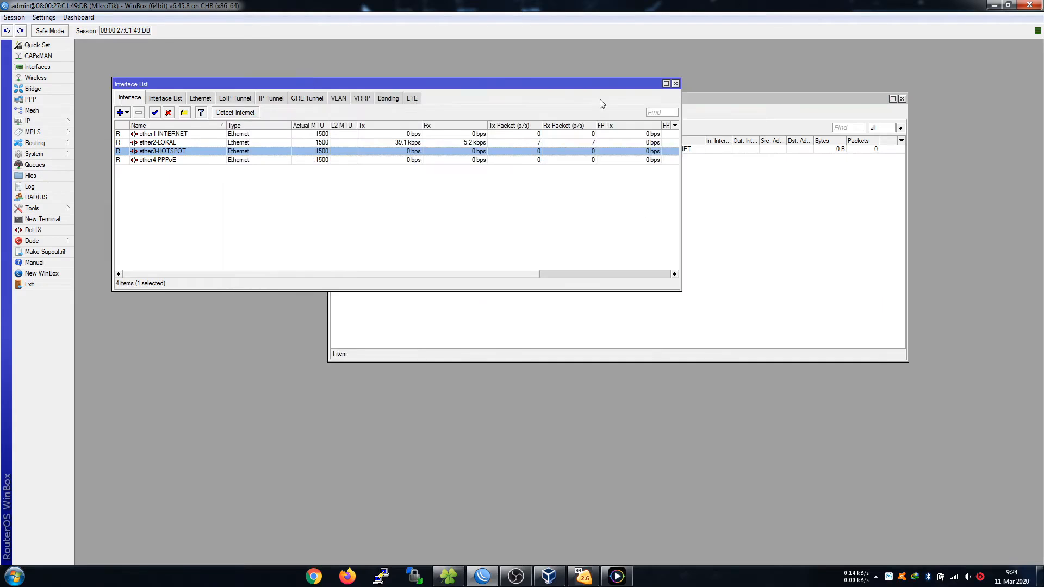
click(675, 83)
click(902, 99)
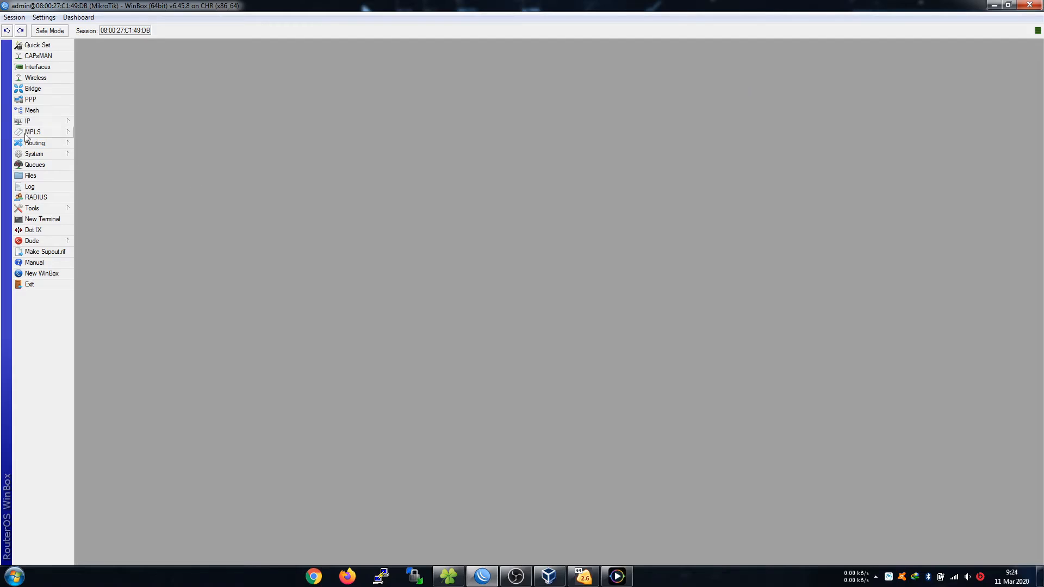
click(38, 121)
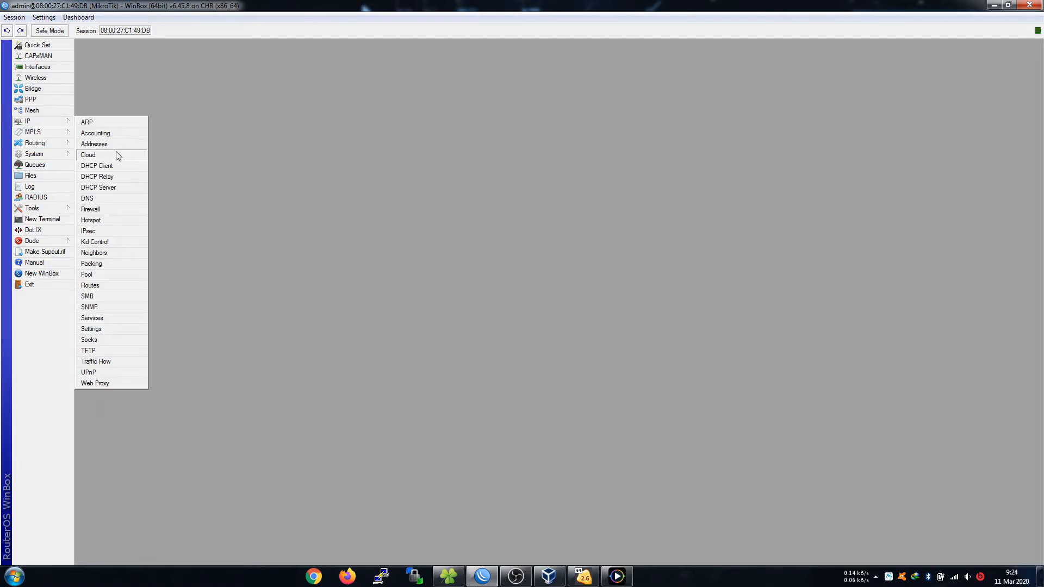
Start Hotspot Setup on ether3-HOTSPOT with local address 192.168.30.1/24, checking the diagram first.
click(104, 224)
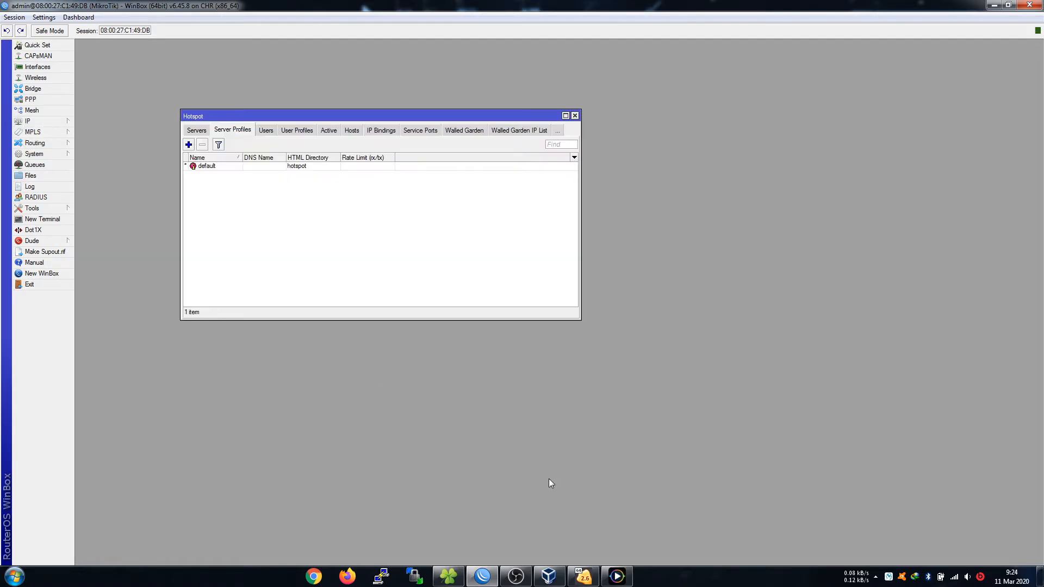
click(617, 577)
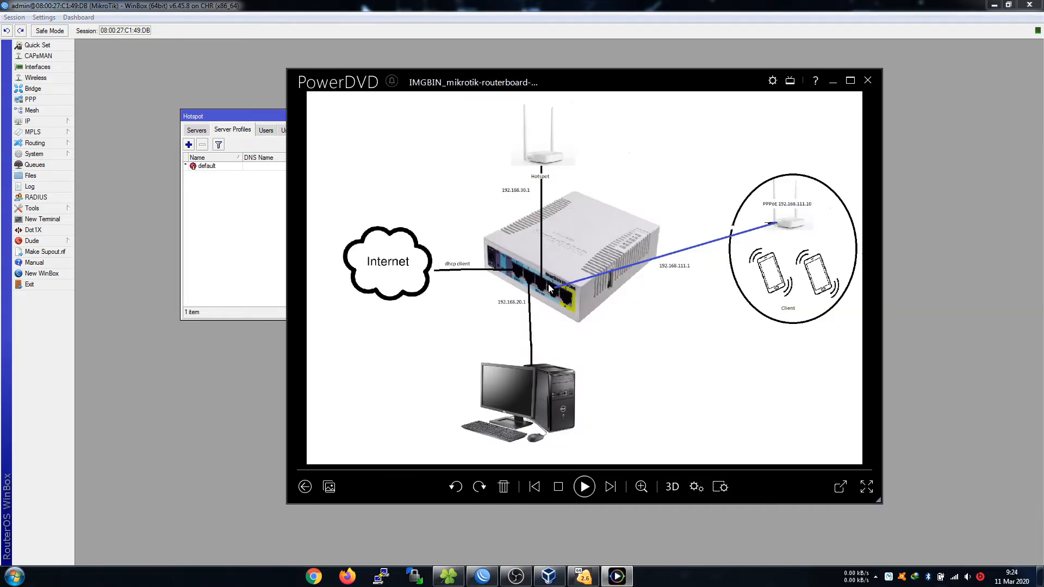
click(272, 189)
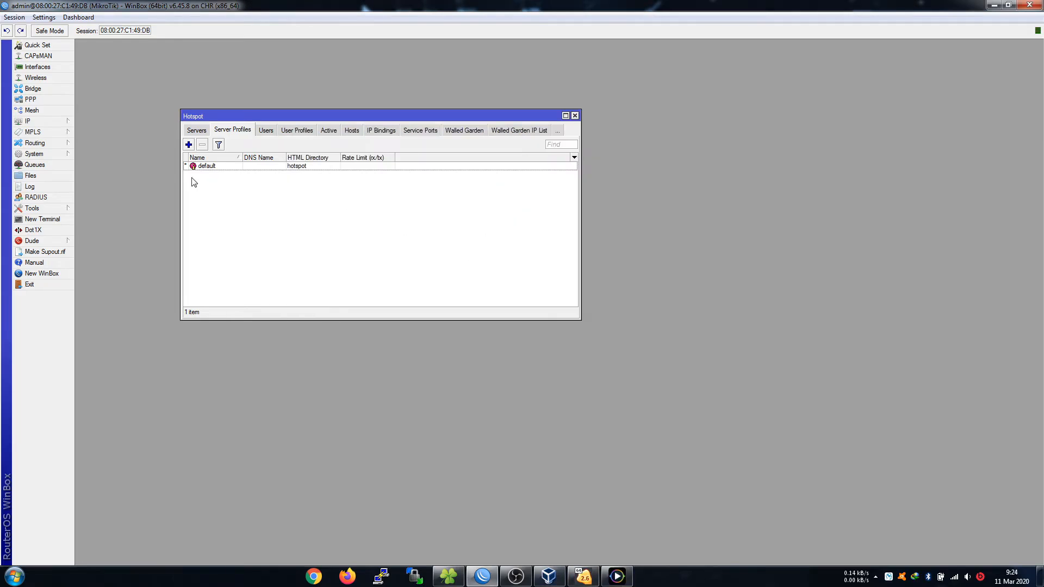
click(200, 129)
click(318, 144)
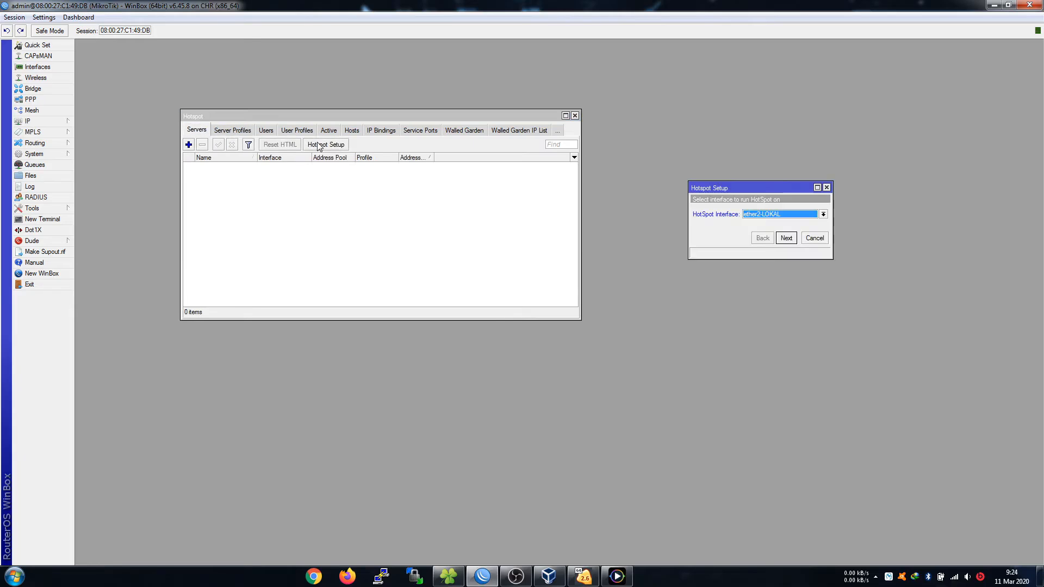
click(784, 215)
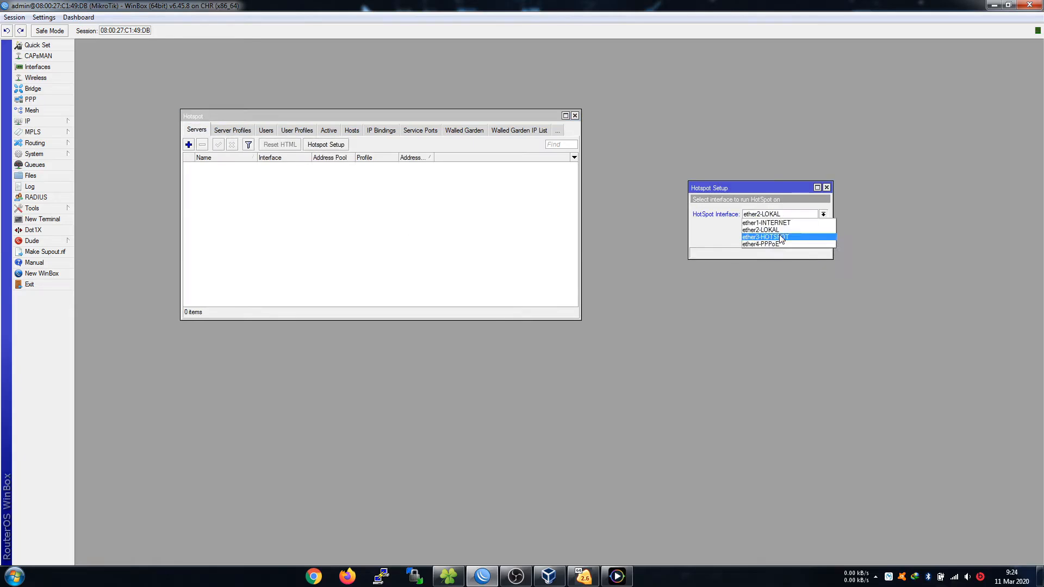
click(781, 240)
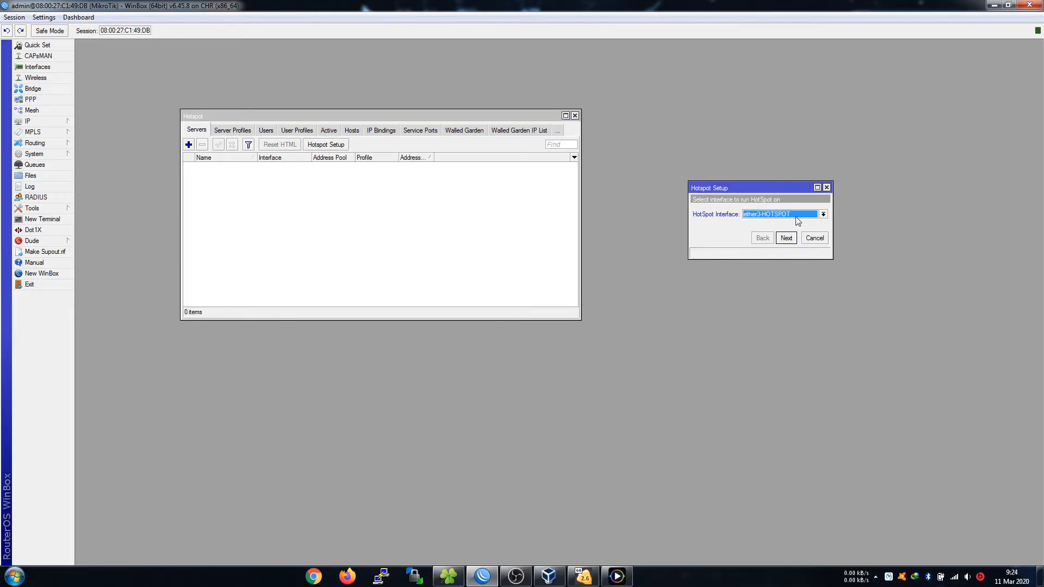
click(791, 240)
click(787, 239)
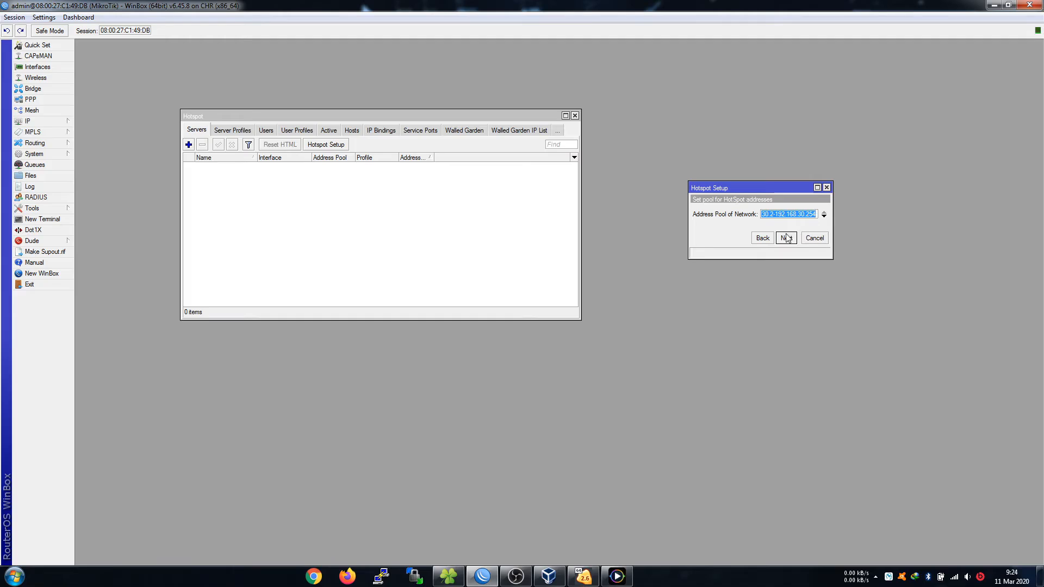
Accept the hotspot pool, skip certificate and SMTP, add a DNS server, and set the local user's password.
click(818, 216)
click(792, 240)
click(792, 239)
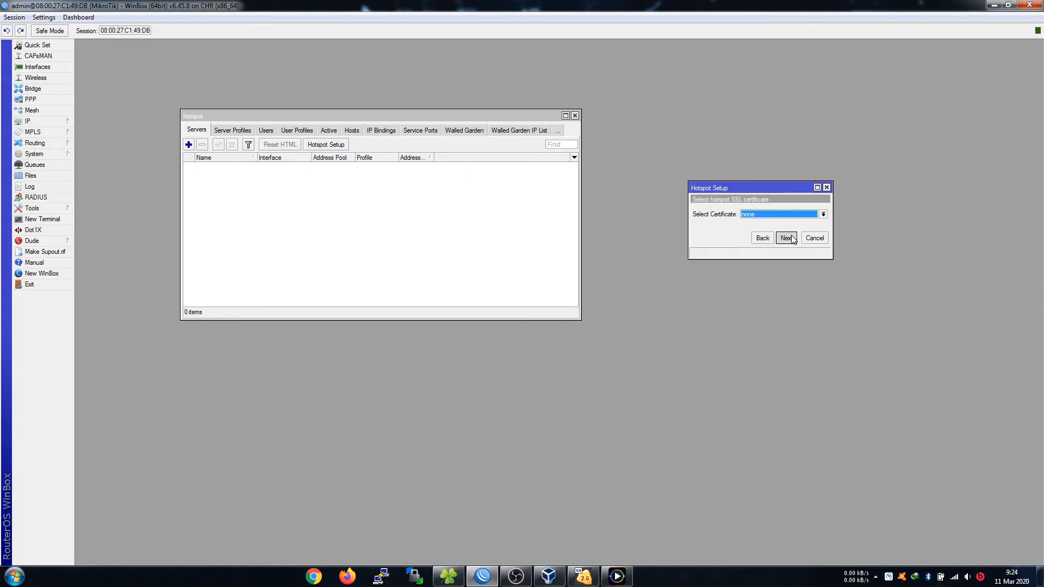
click(791, 240)
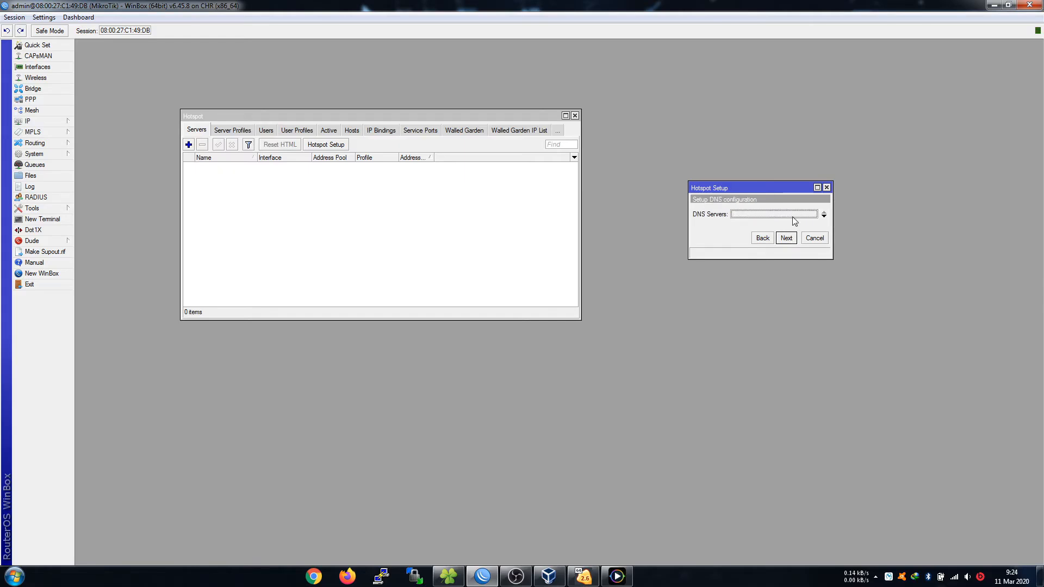
click(824, 216)
text(8.8.8.8)
click(784, 240)
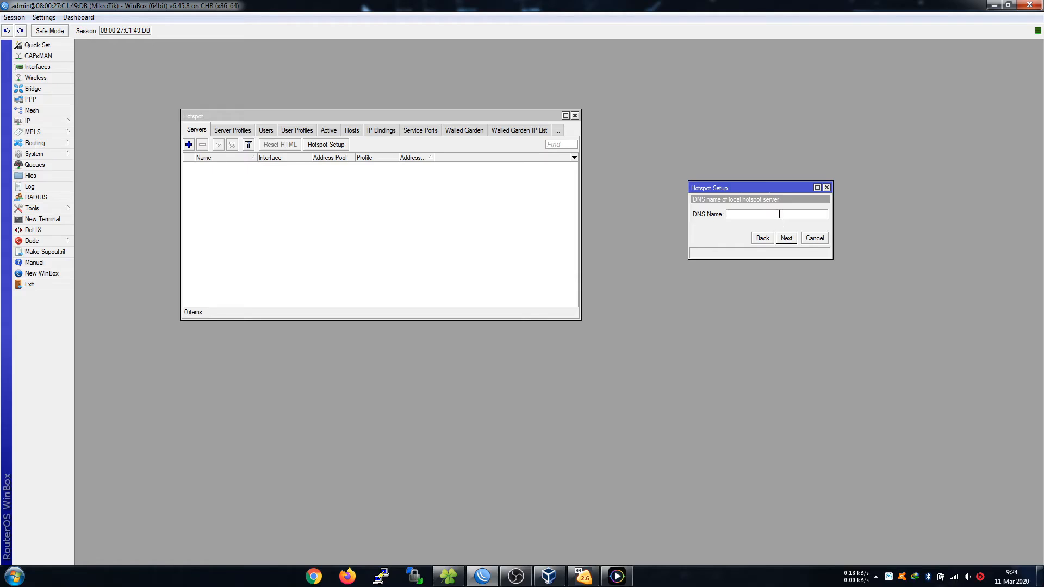
click(792, 239)
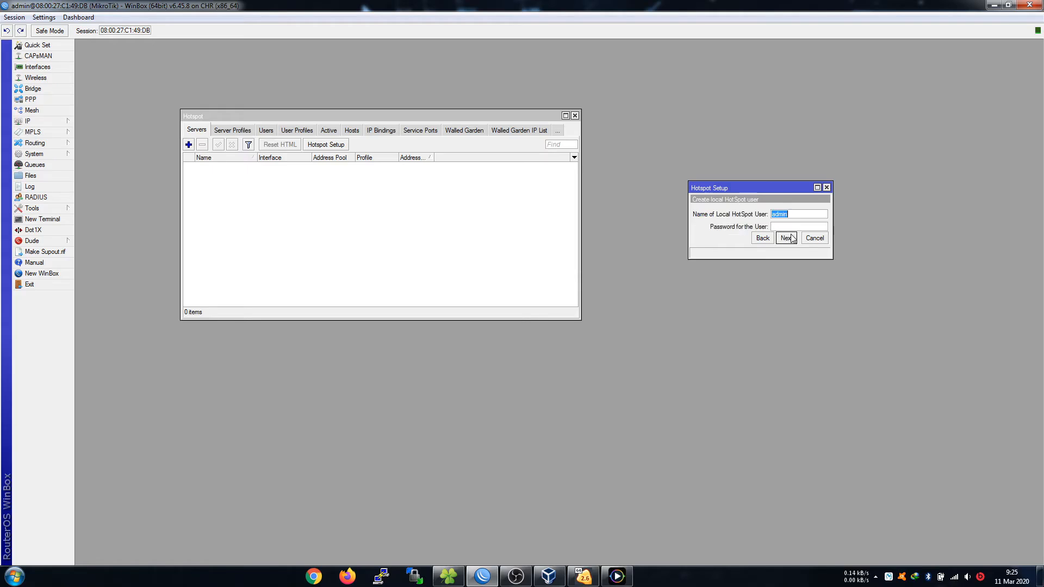
click(793, 225)
text(admin)
click(786, 239)
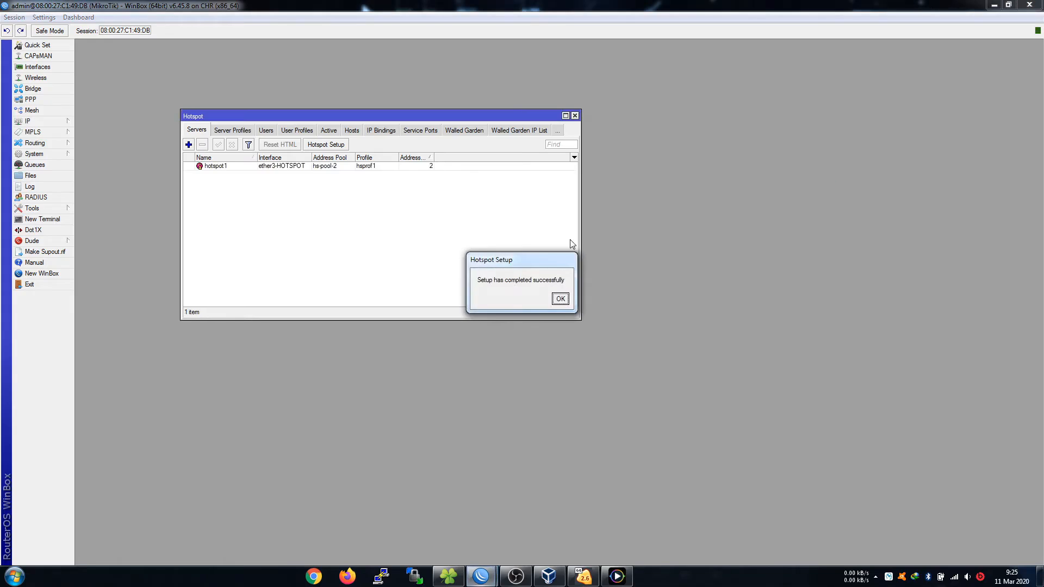
click(560, 299)
Set hotspot1's Addresses Per MAC to 1 and close the Hotspot window.
double_click(443, 168)
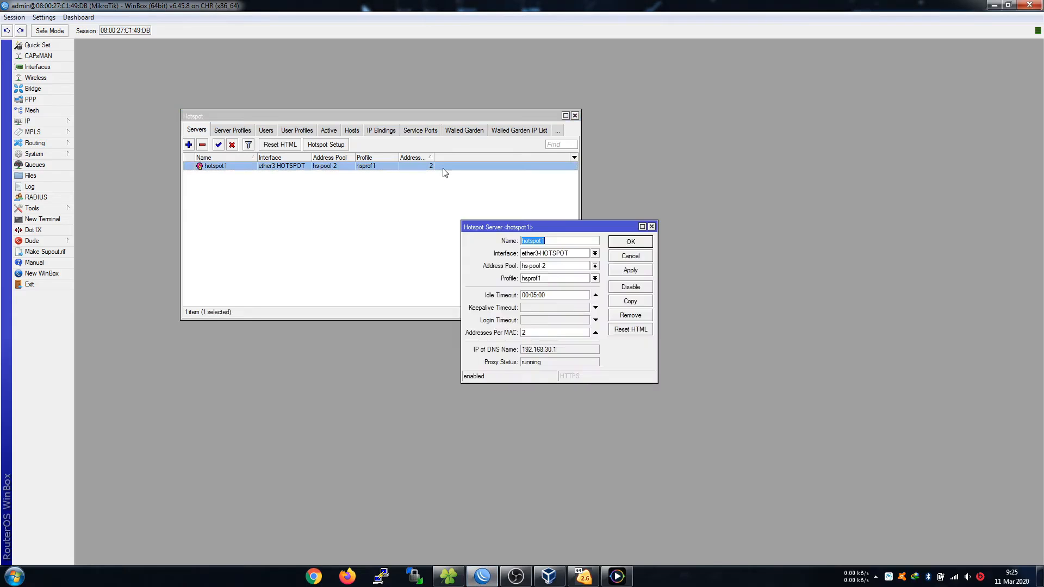
click(543, 333)
click(621, 244)
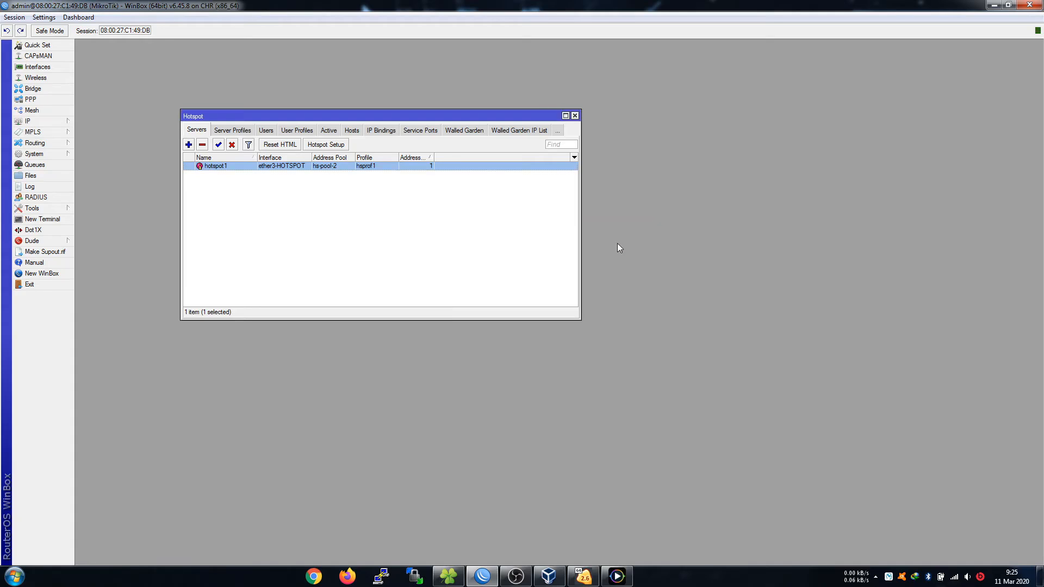
click(575, 117)
Switch to PowerDVD to study the topology diagram, then minimize it from the taskbar.
key(alt+Tab)
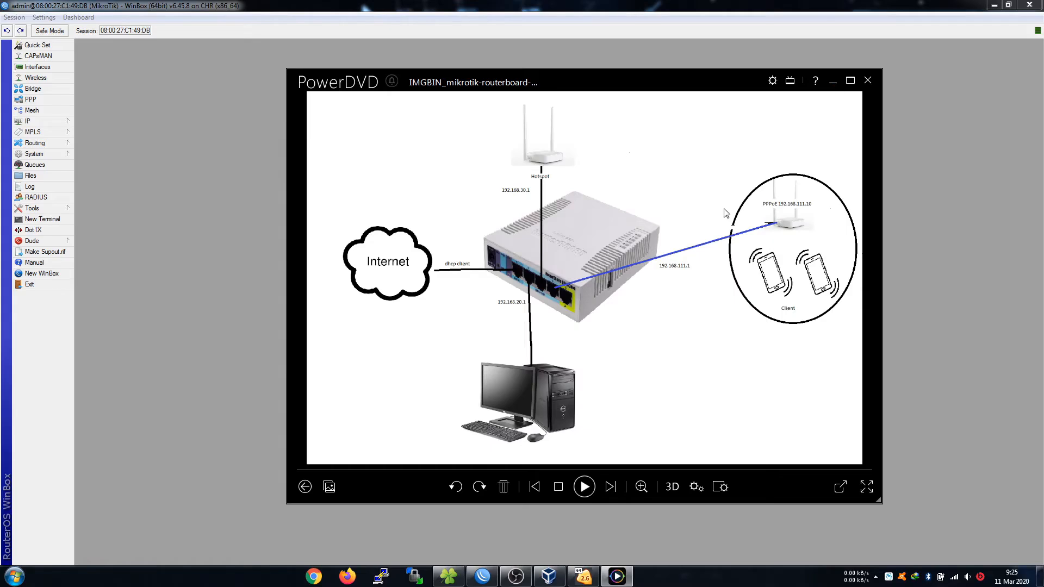
click(833, 82)
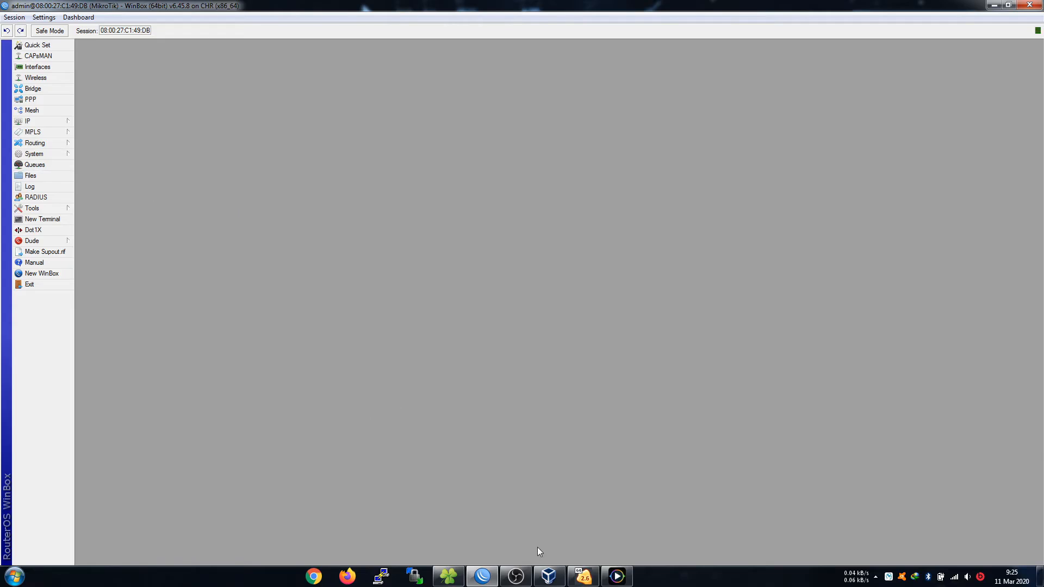
click(618, 577)
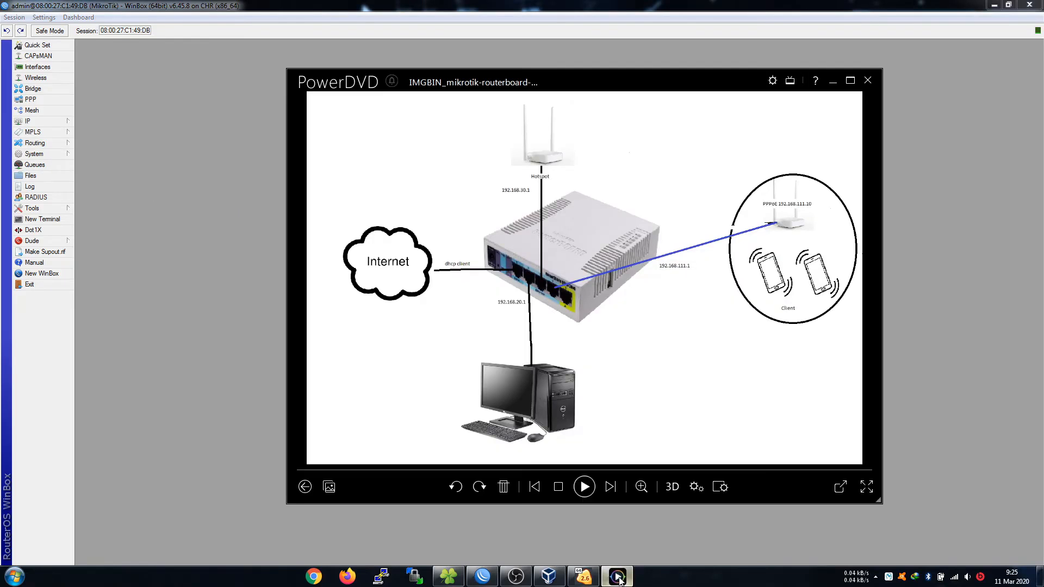
click(618, 577)
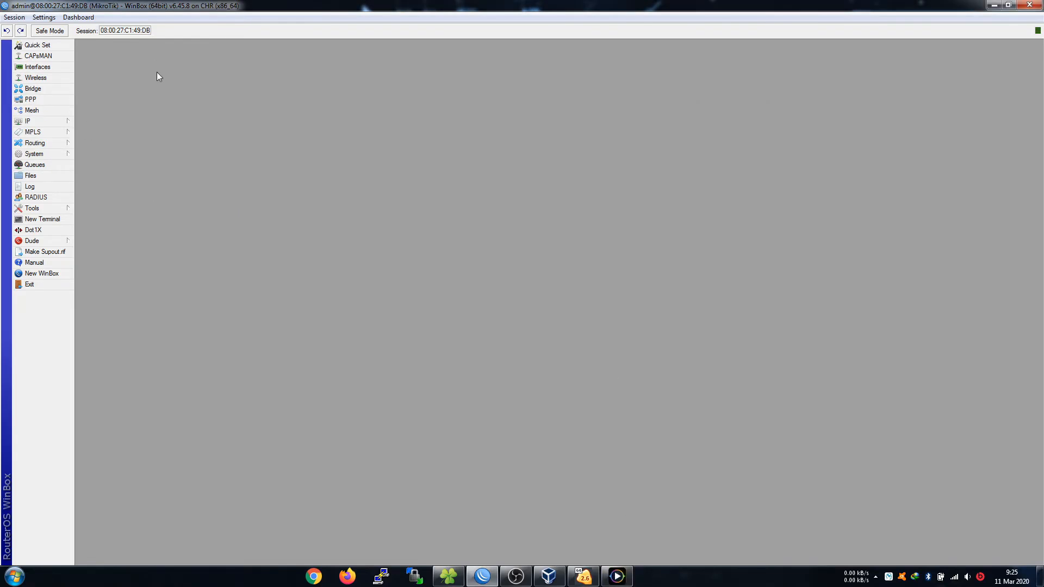
Add a PPPoE server named Bulanan on interface ether4-PPPoE.
click(56, 101)
drag(211, 111, 353, 105)
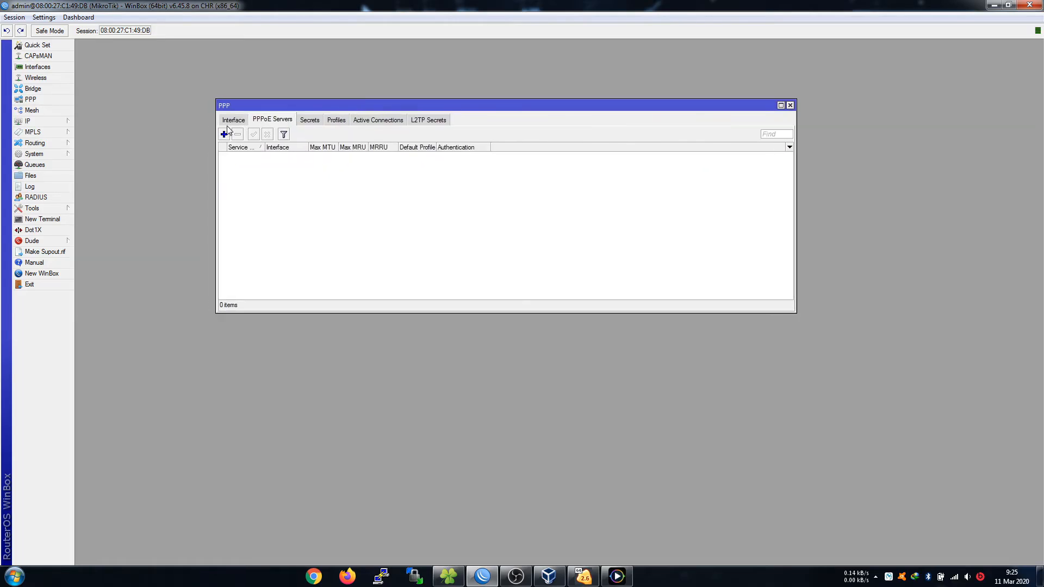
click(227, 121)
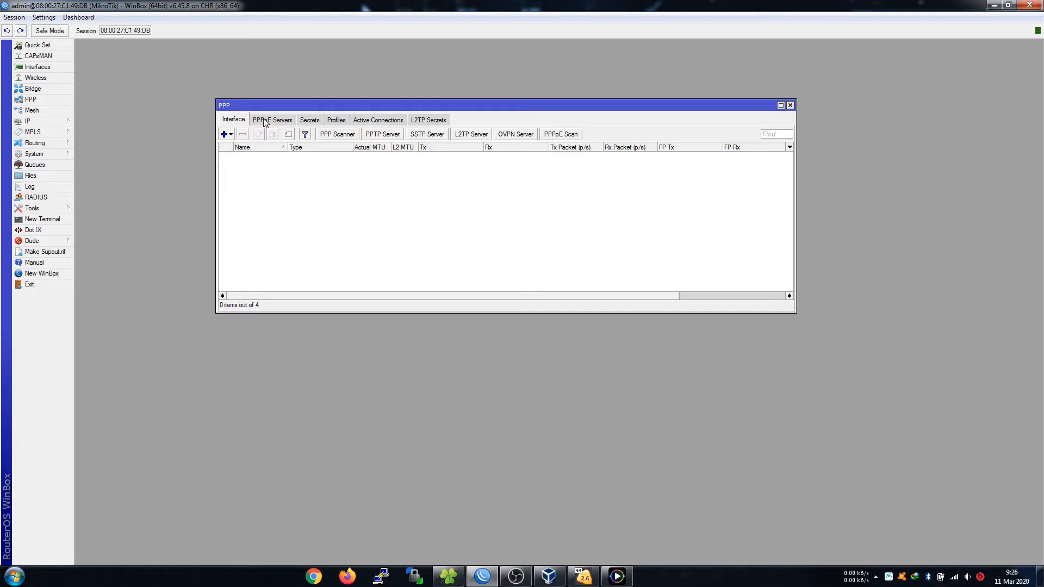
click(266, 121)
click(224, 135)
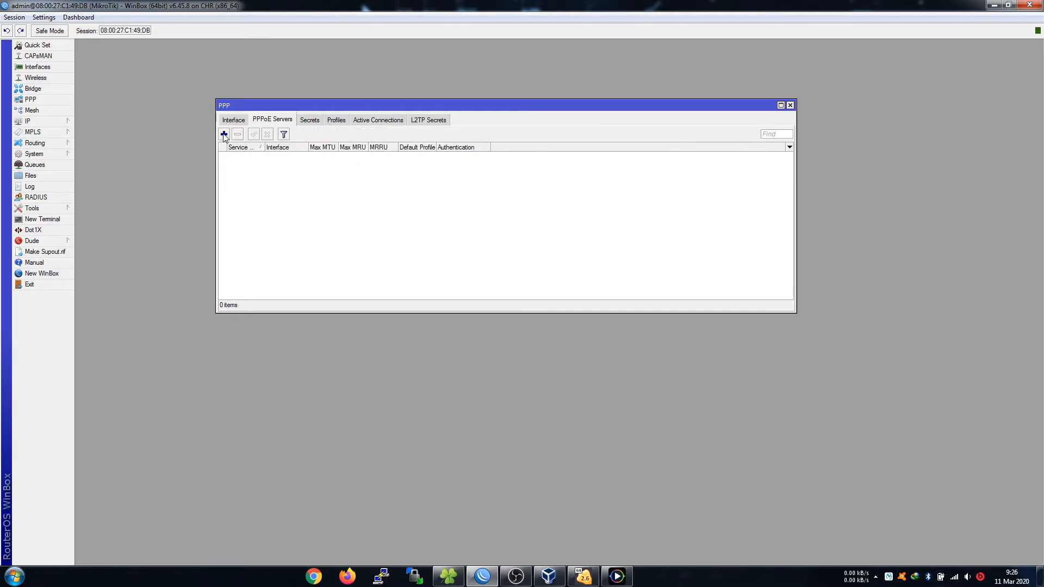
click(354, 145)
double_click(354, 145)
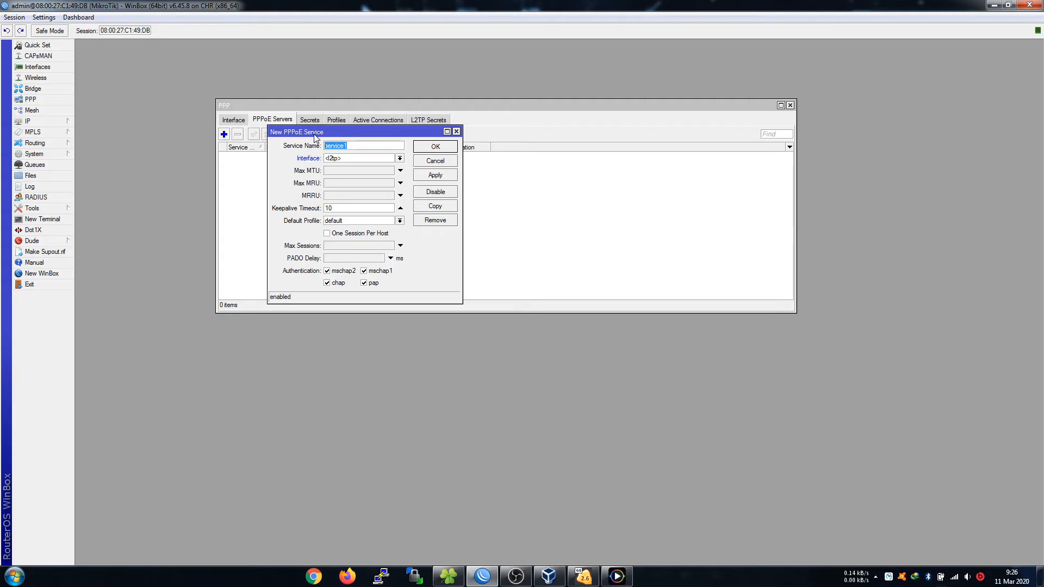
text(Bulanan-Rp.100.000)
click(383, 157)
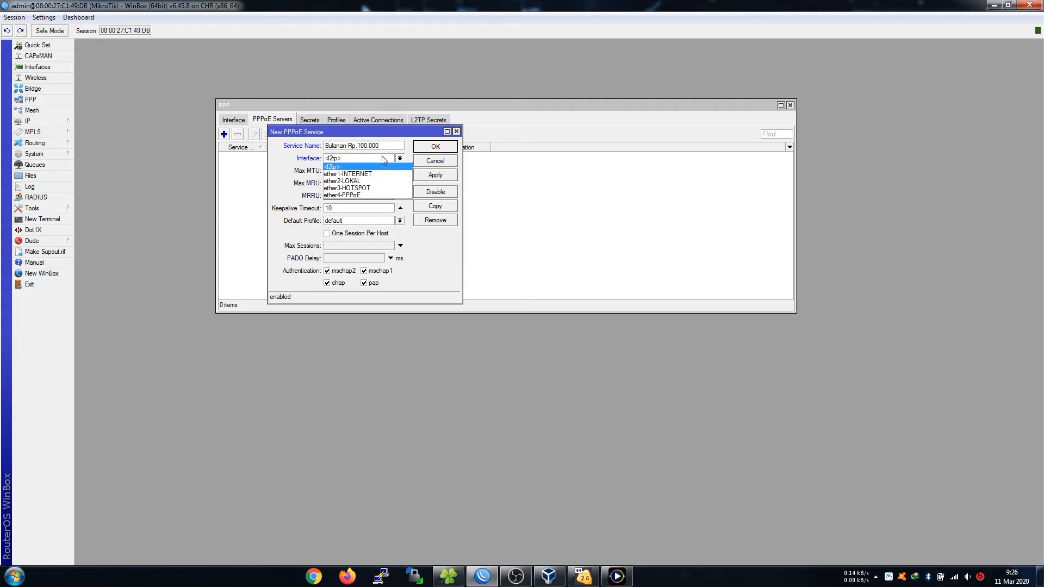
click(350, 195)
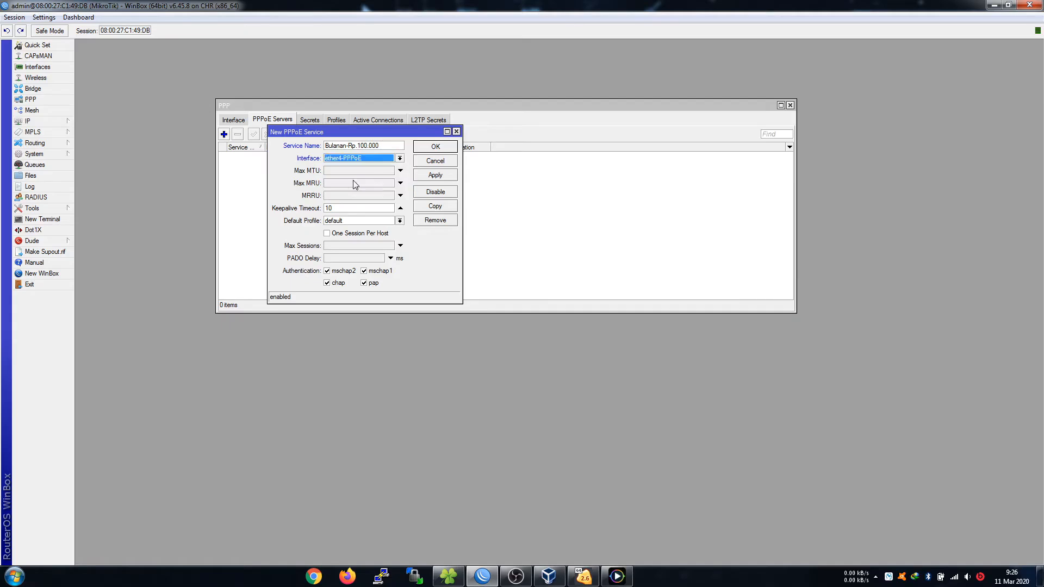
click(353, 161)
click(352, 196)
click(450, 148)
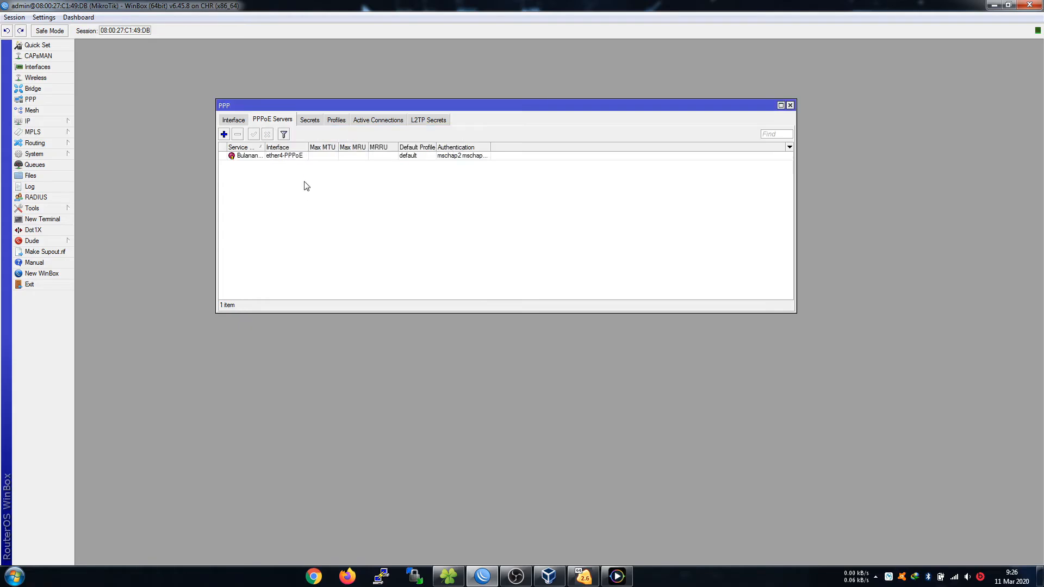
Reopen the Bulanan server, keep the default profile, save, and show the PPP profiles list.
click(338, 122)
click(272, 120)
double_click(281, 157)
click(346, 221)
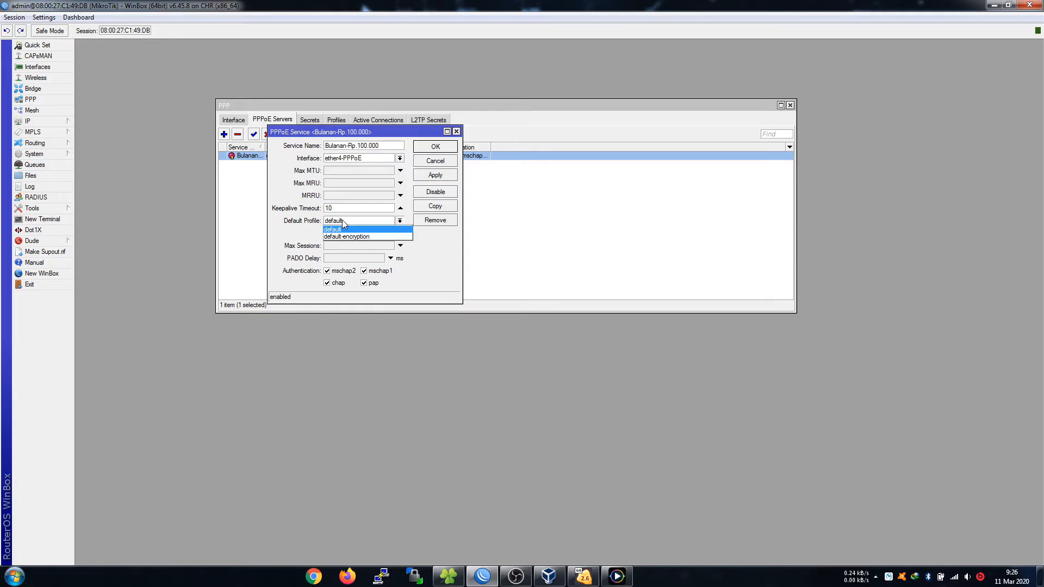
click(345, 226)
click(435, 147)
click(335, 122)
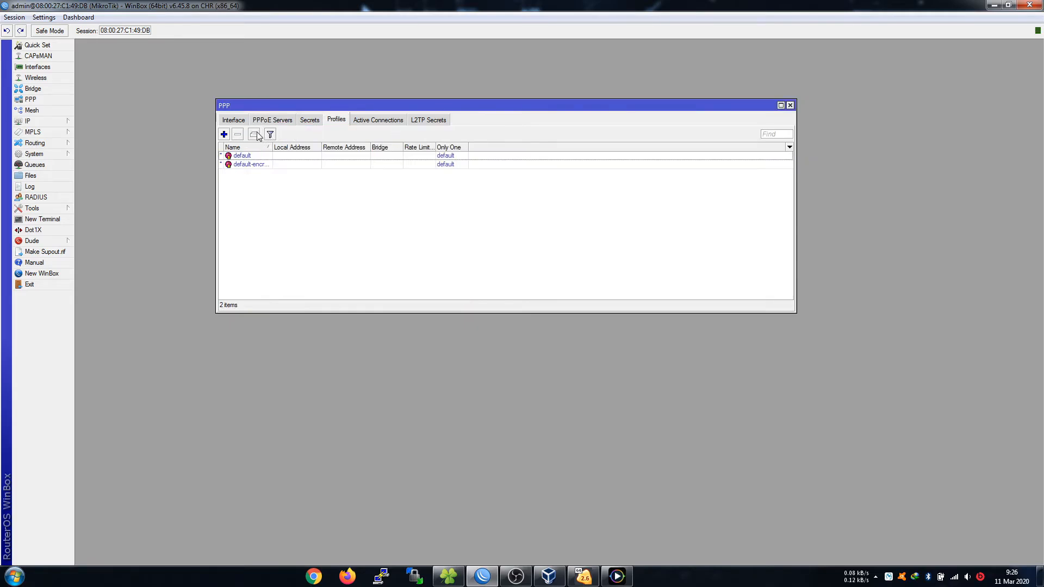
Rename the Bulanan PPPoE server to ether4-Server-PPPoe and widen the Service Name column.
click(274, 121)
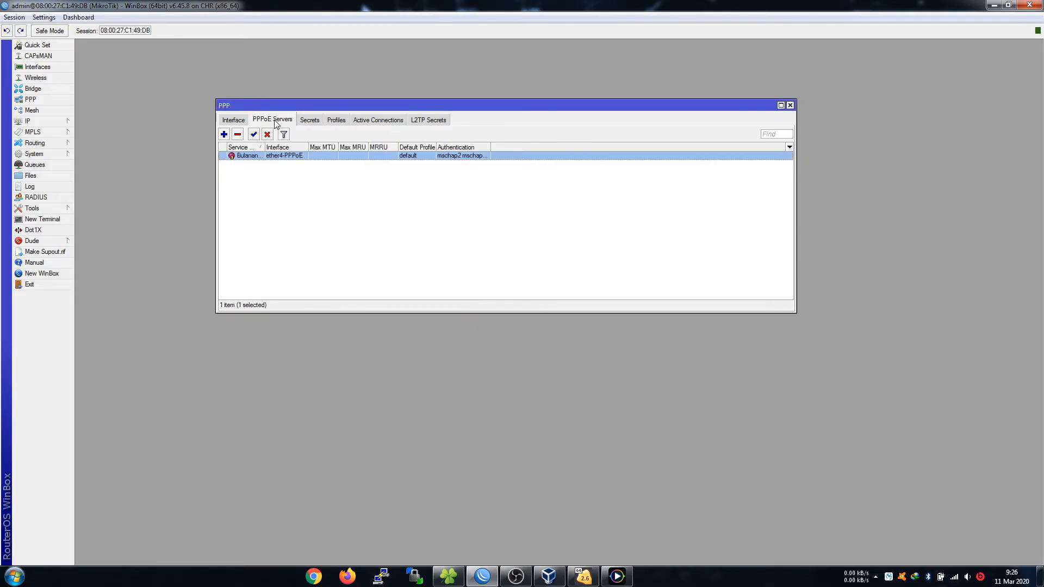
double_click(298, 156)
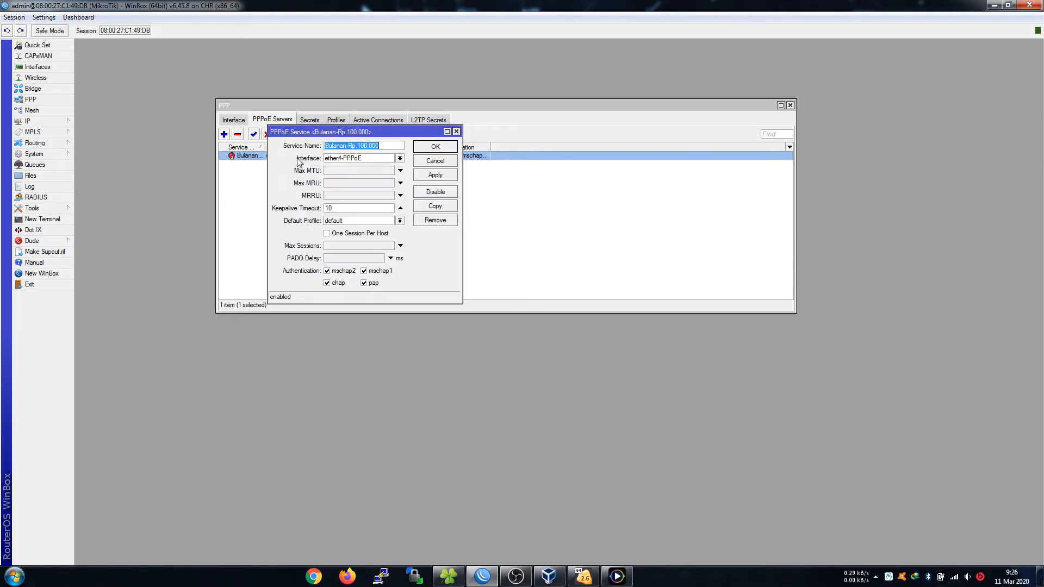
drag(379, 146, 325, 147)
key(BackSpace)
click(432, 149)
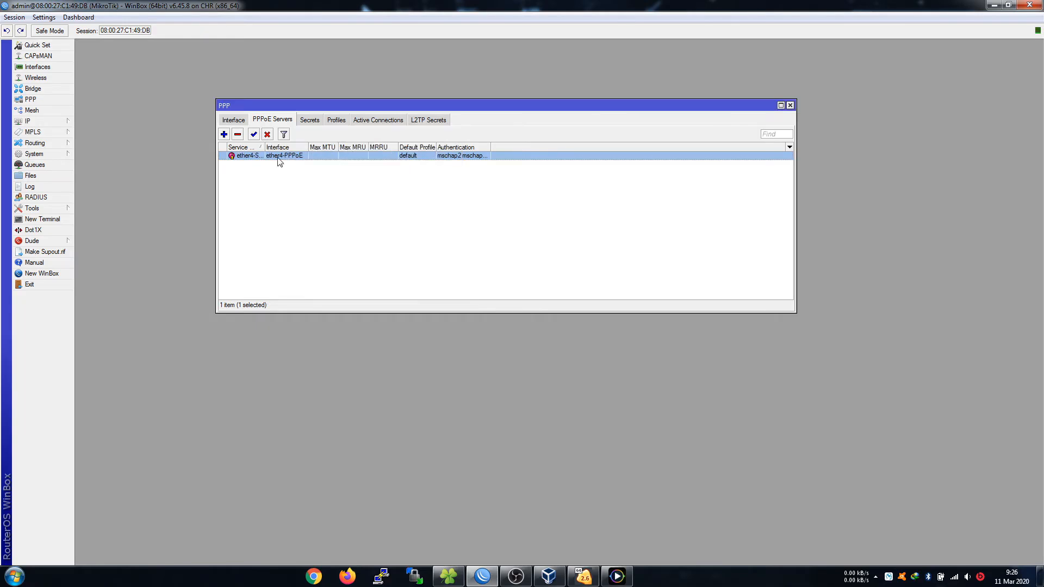
drag(266, 150, 299, 150)
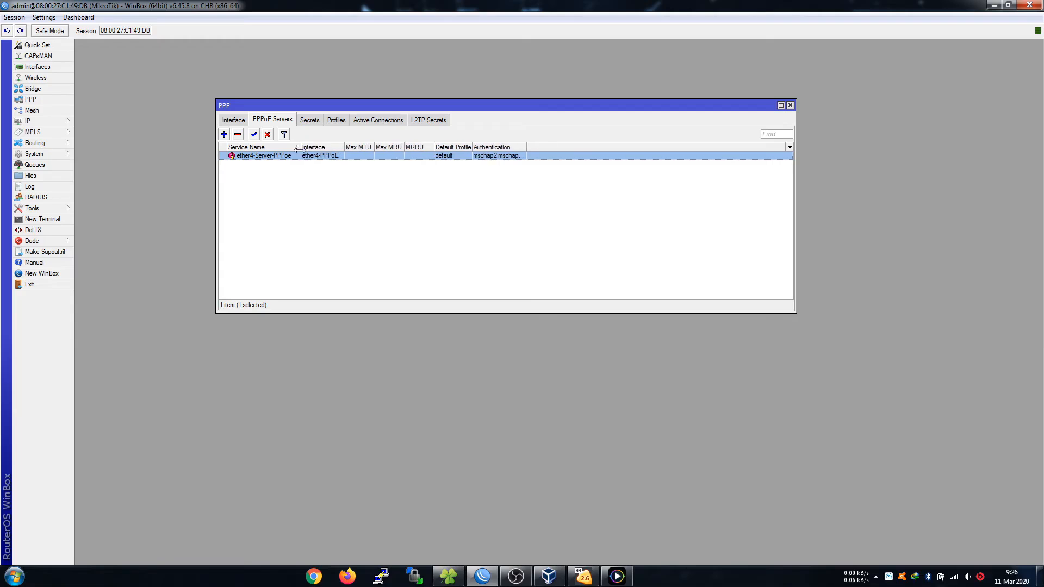
click(343, 120)
Add the PPP profile Bulanan-Rp.100.000, then glance at the Secrets and PPPoE Servers lists.
click(224, 134)
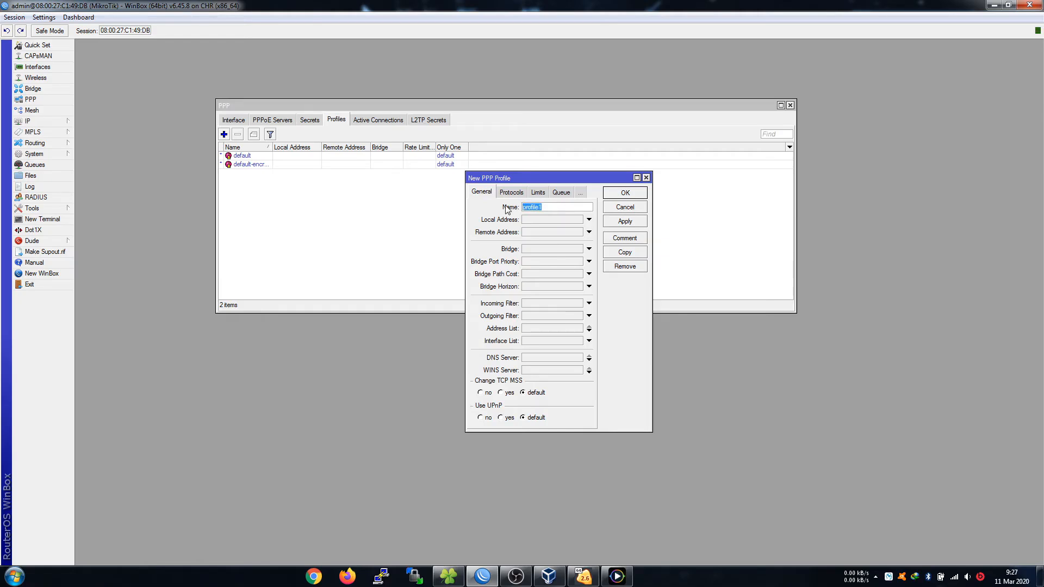
text(Bulanan-Rp.100.00)
click(620, 194)
double_click(318, 157)
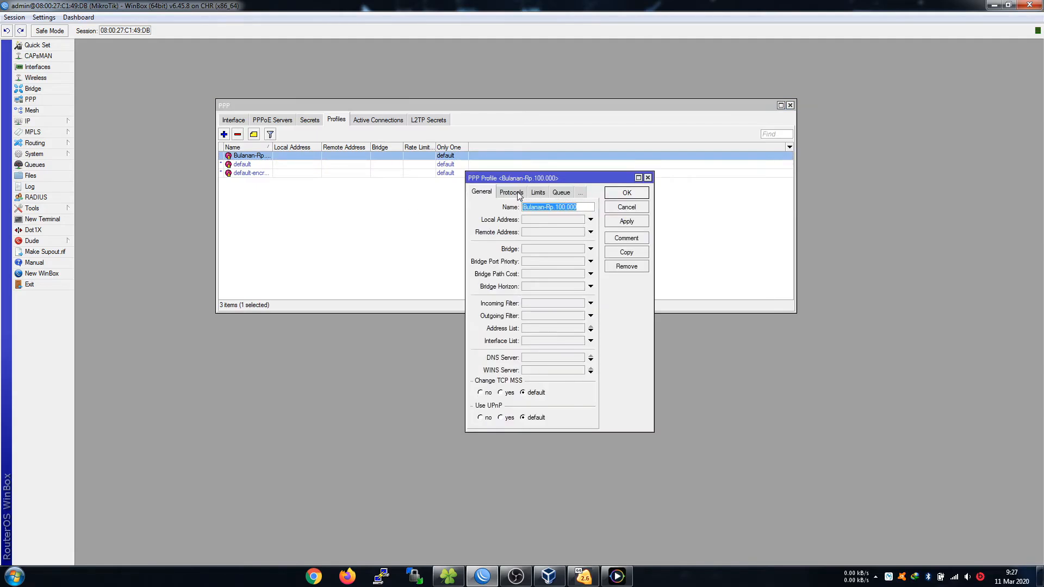
click(627, 195)
click(279, 123)
click(315, 123)
click(348, 121)
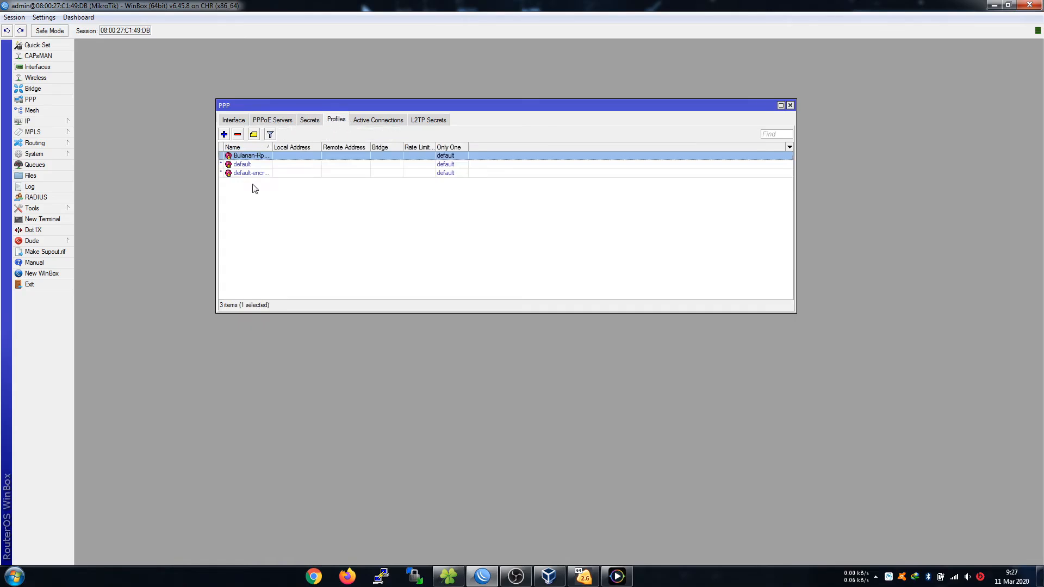
click(279, 120)
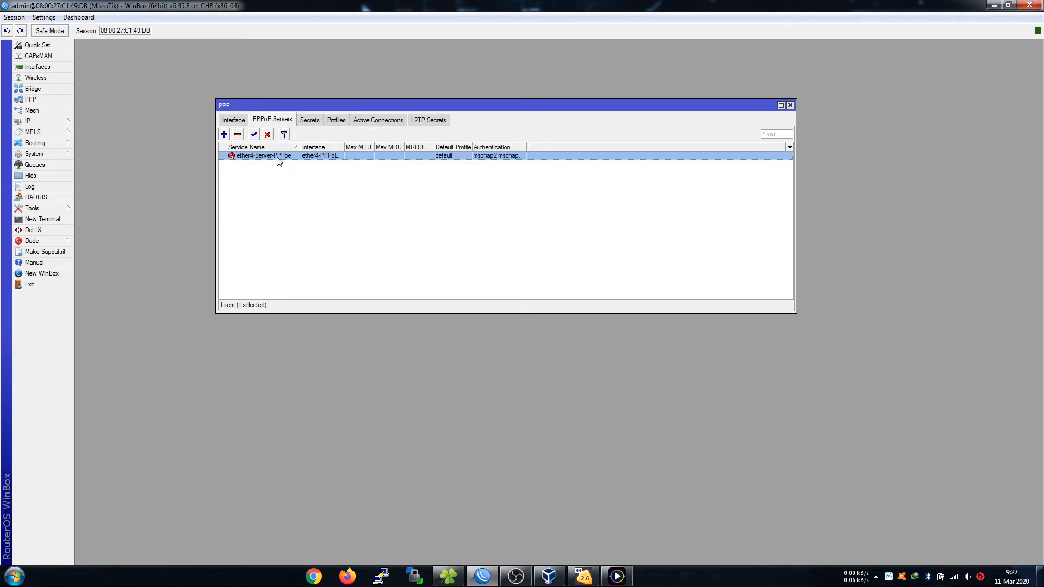
Set the ether4 PPPoE server's Default Profile to Bulanan-Rp.100.000.
double_click(279, 157)
click(400, 221)
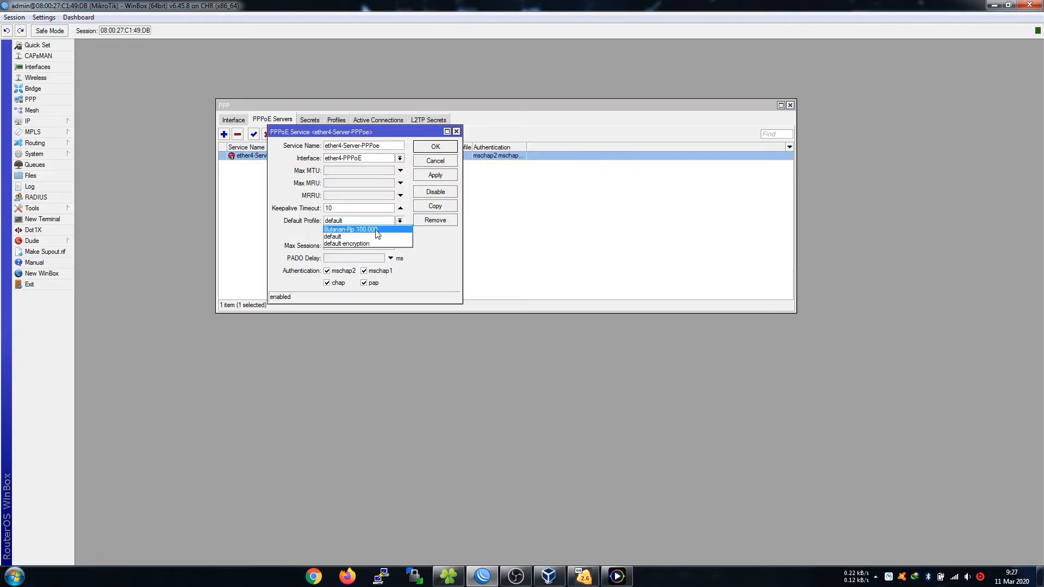
click(376, 230)
click(401, 222)
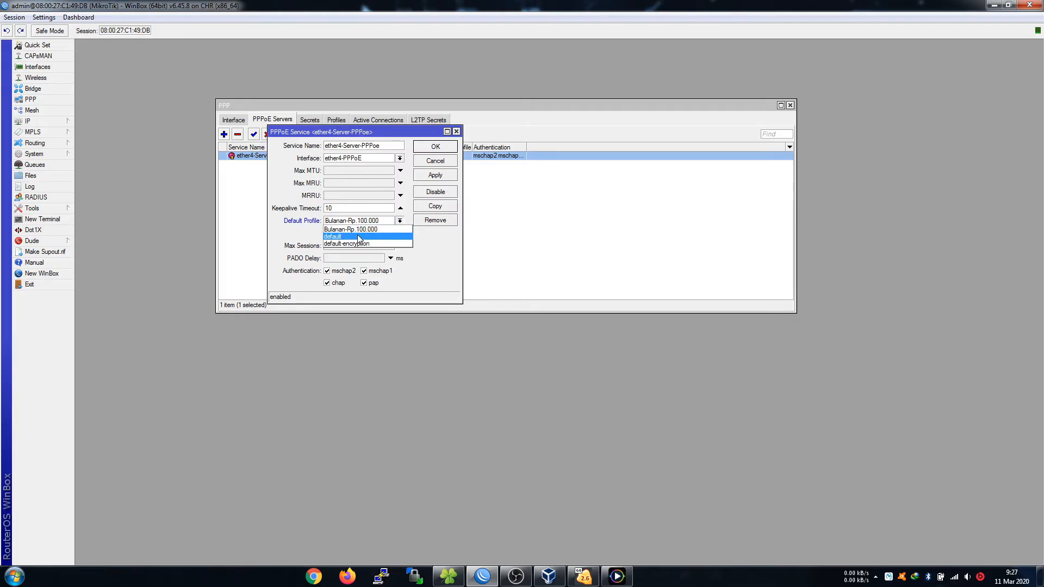
click(348, 235)
click(375, 222)
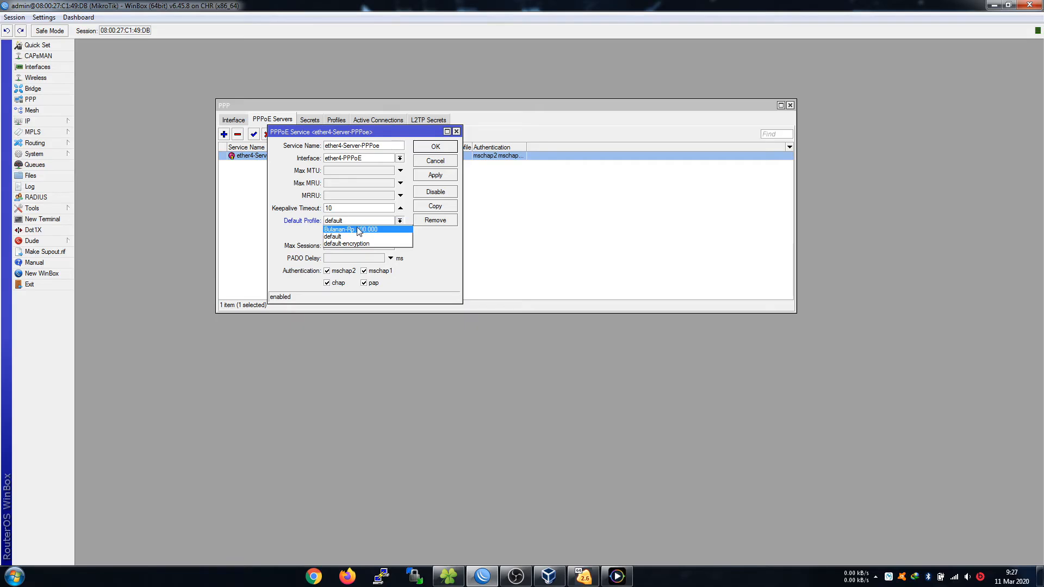
click(356, 230)
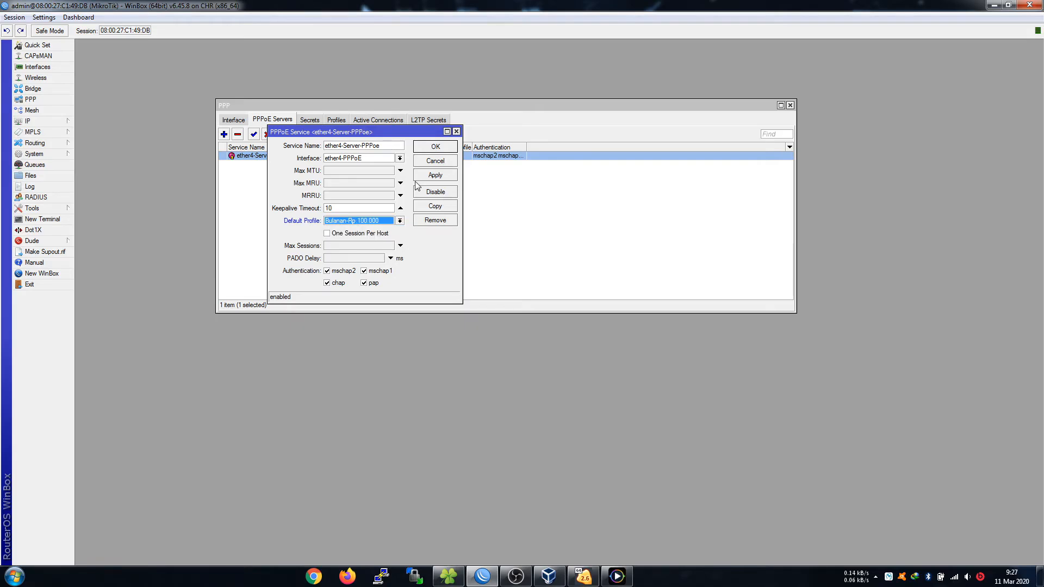
click(435, 147)
click(346, 120)
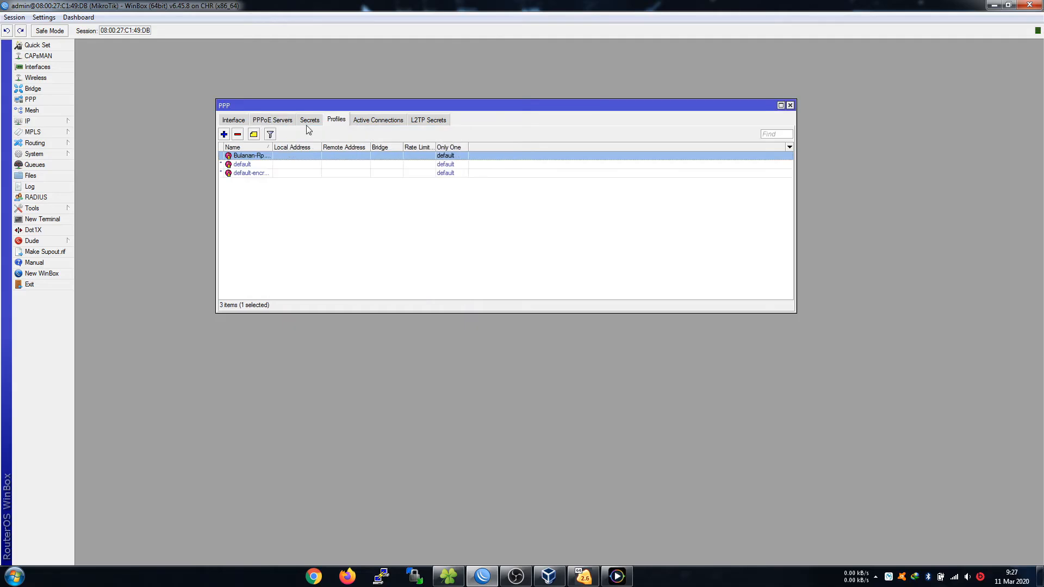
click(275, 120)
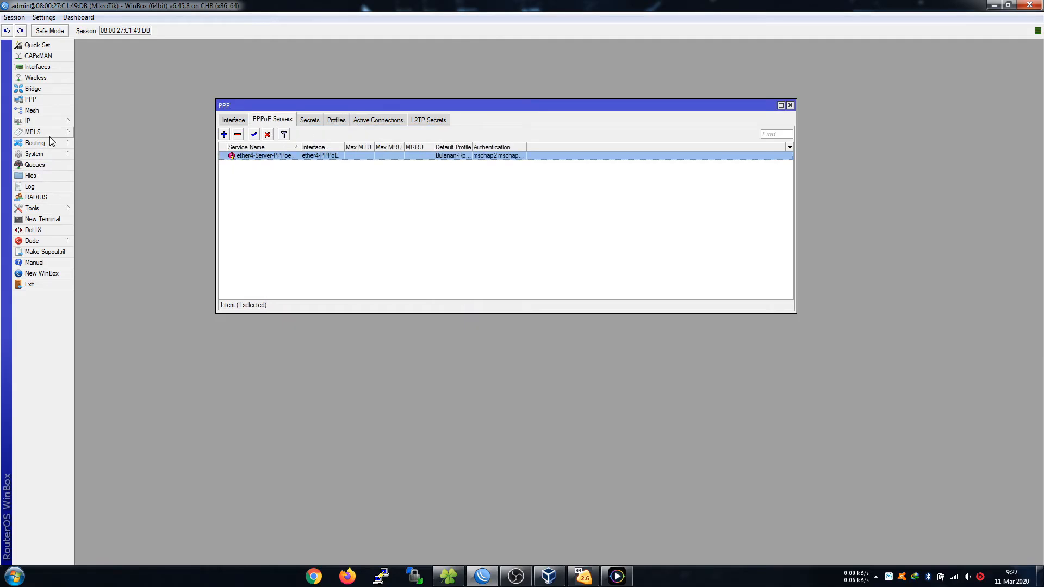
Open the IP Pool list, review dhcp_pool0 and hs-pool-2, and start a new pool.
click(51, 122)
click(114, 276)
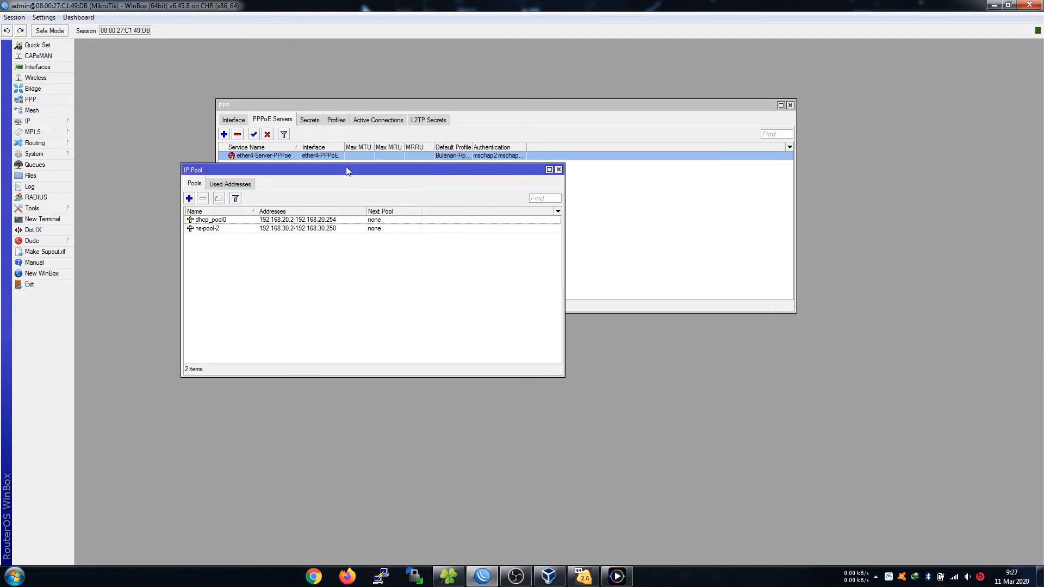
drag(357, 173, 382, 275)
click(335, 119)
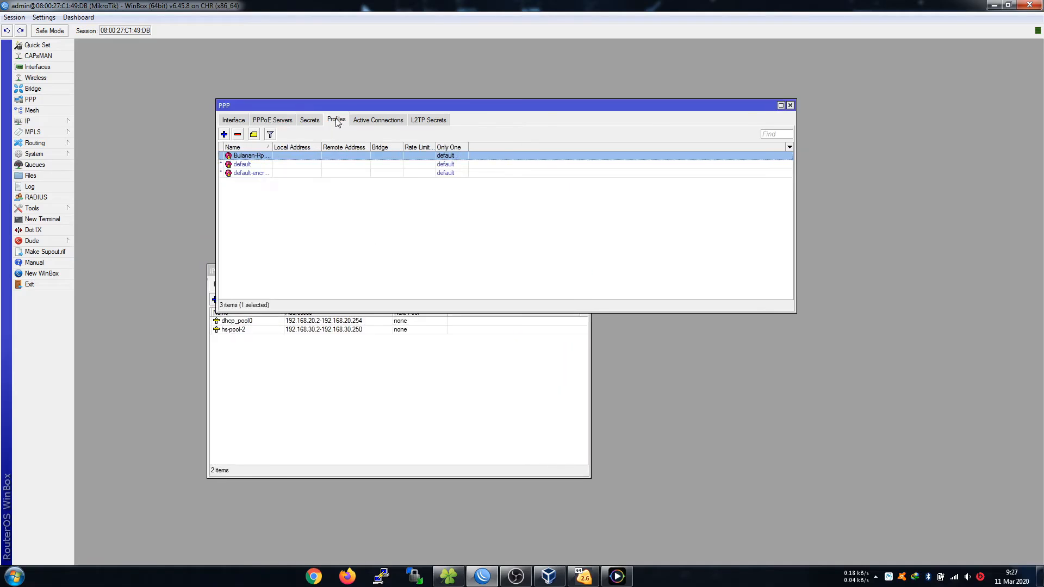
double_click(320, 156)
click(623, 213)
click(476, 387)
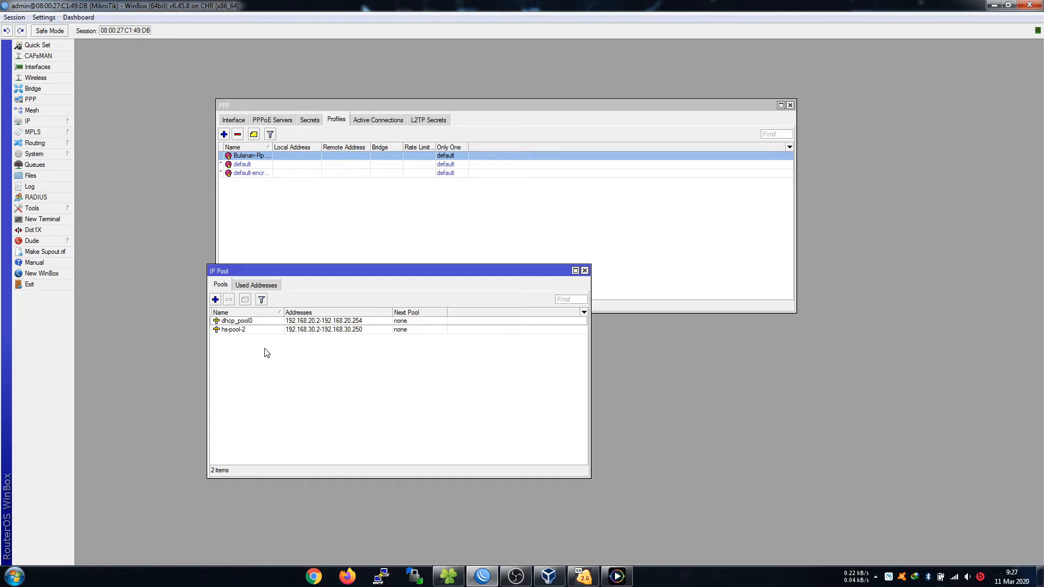
click(238, 330)
click(239, 322)
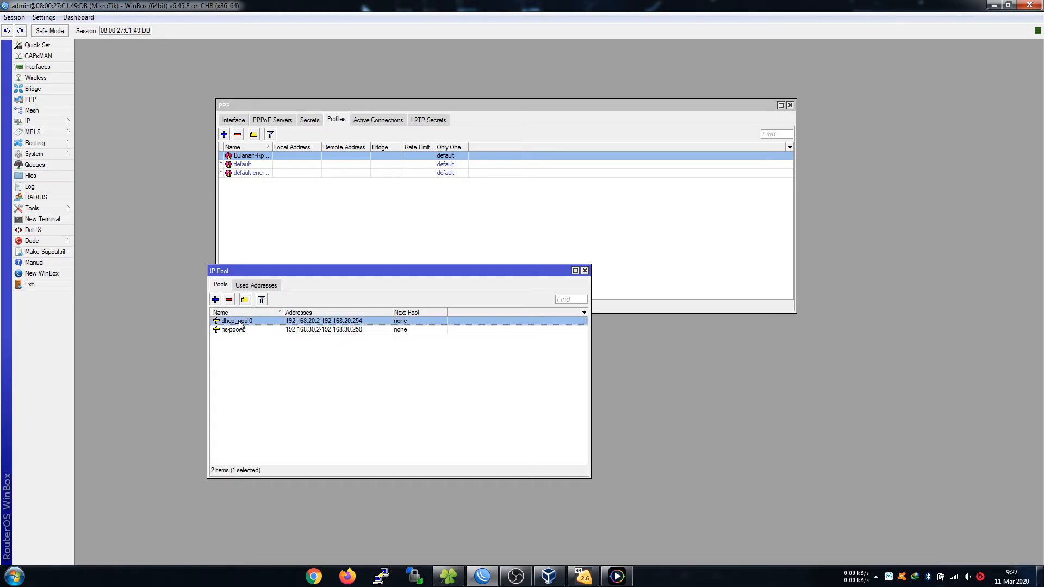
click(242, 330)
click(243, 322)
click(216, 301)
Name the new pool pool-PPPoE with addresses starting at 192.168.111.1.
click(547, 269)
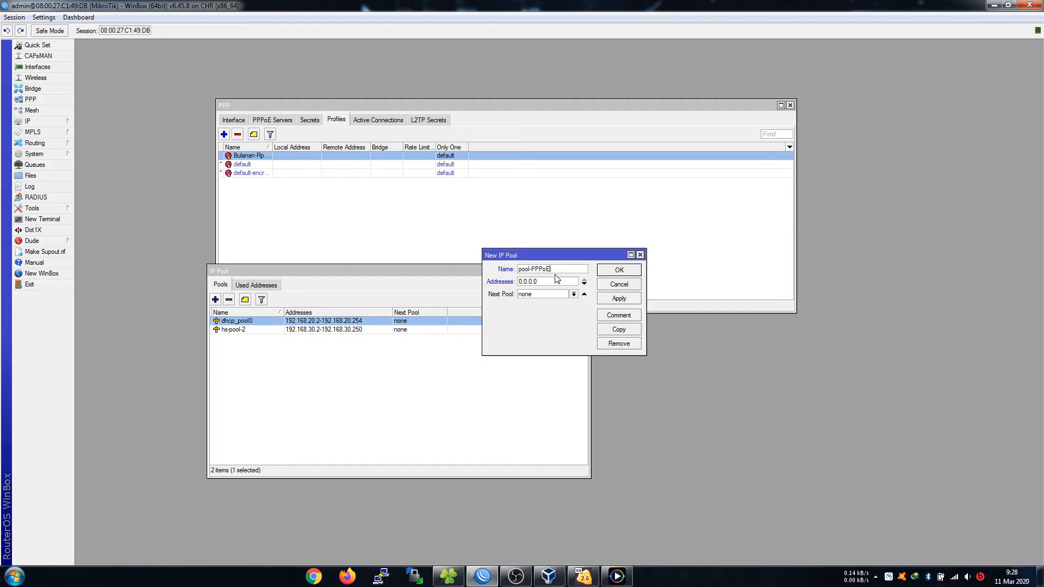
key(Tab)
text(192.168.111.1)
double_click(559, 282)
key(ctrl+c)
click(559, 282)
click(617, 577)
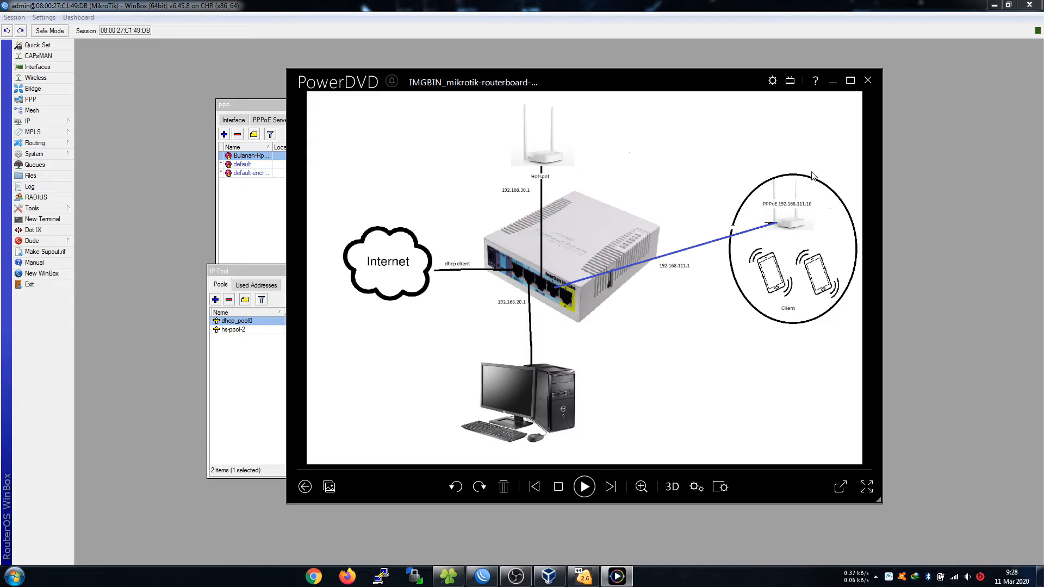
Close the network diagram and return to WinBox.
click(832, 81)
Finish pool-PPPoE as 192.168.111.1-192.168.111.254 and save it.
click(567, 281)
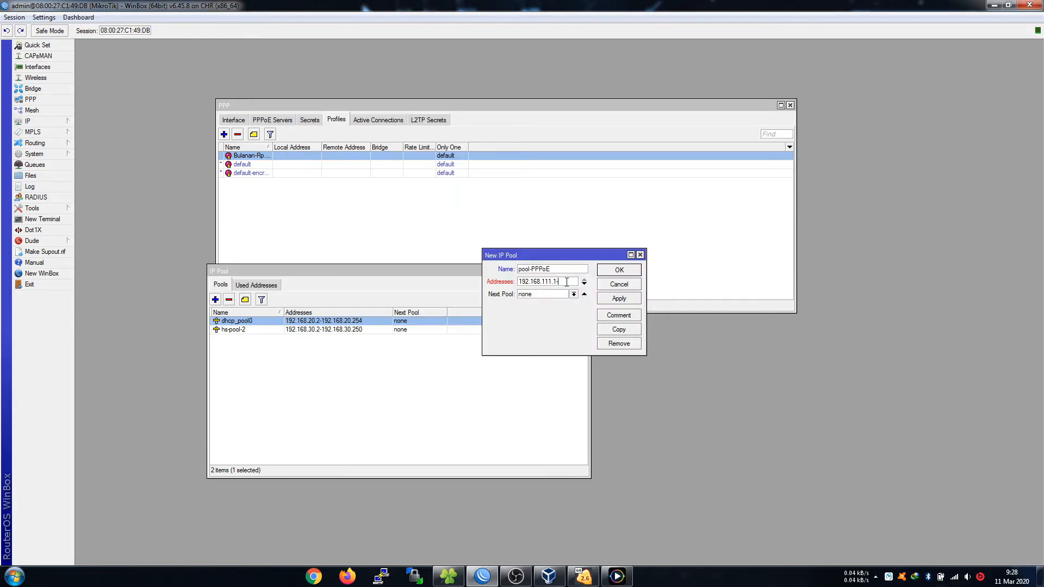
key(ctrl+v)
text(54)
click(609, 271)
click(427, 401)
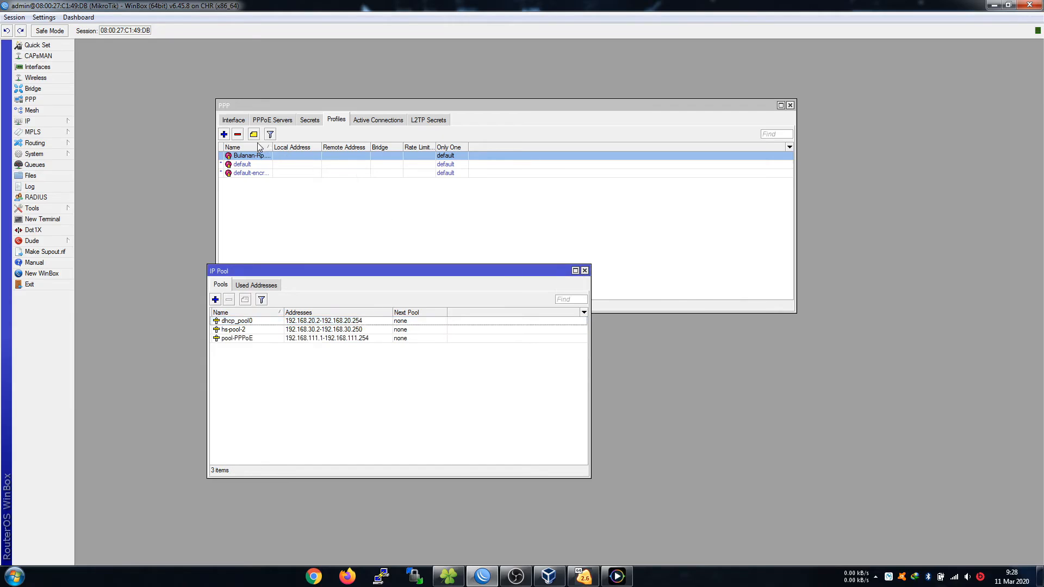
Set the Bulanan-Rp.100.000 profile's Local and Remote Address to pool-PPPoE.
double_click(278, 155)
click(589, 220)
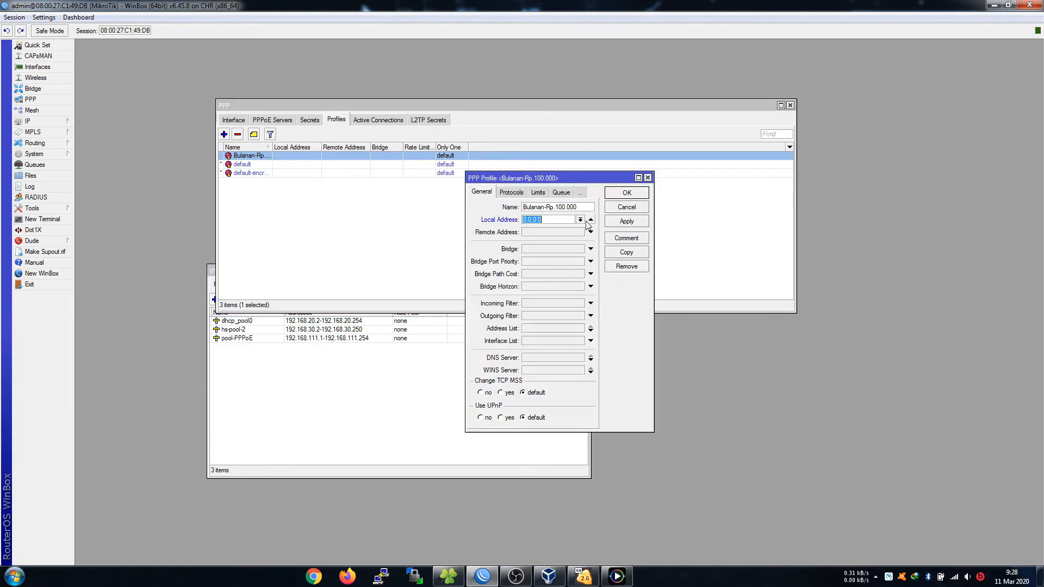
click(580, 221)
click(549, 242)
click(590, 232)
click(580, 232)
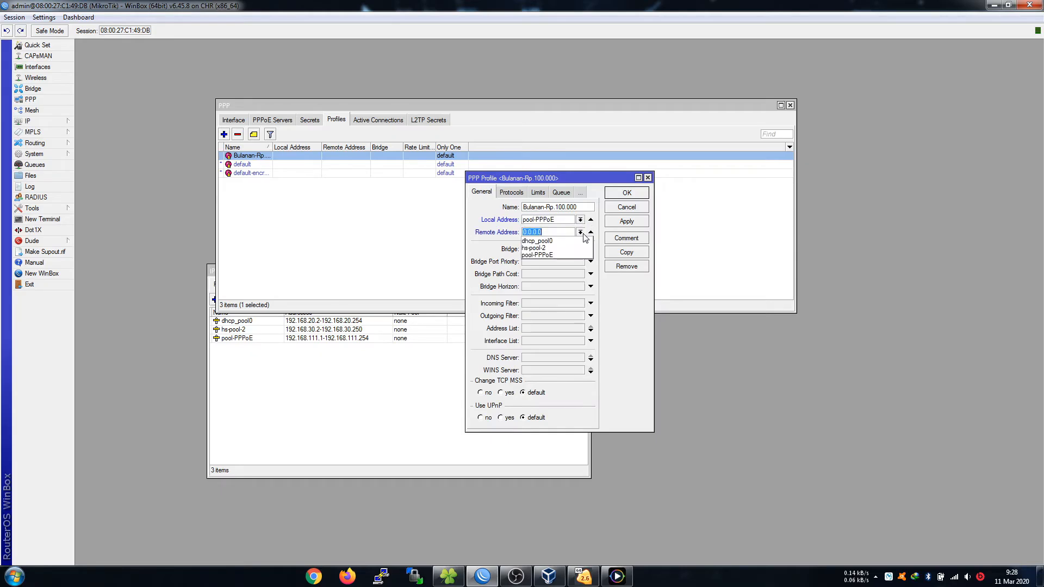
click(549, 255)
click(398, 402)
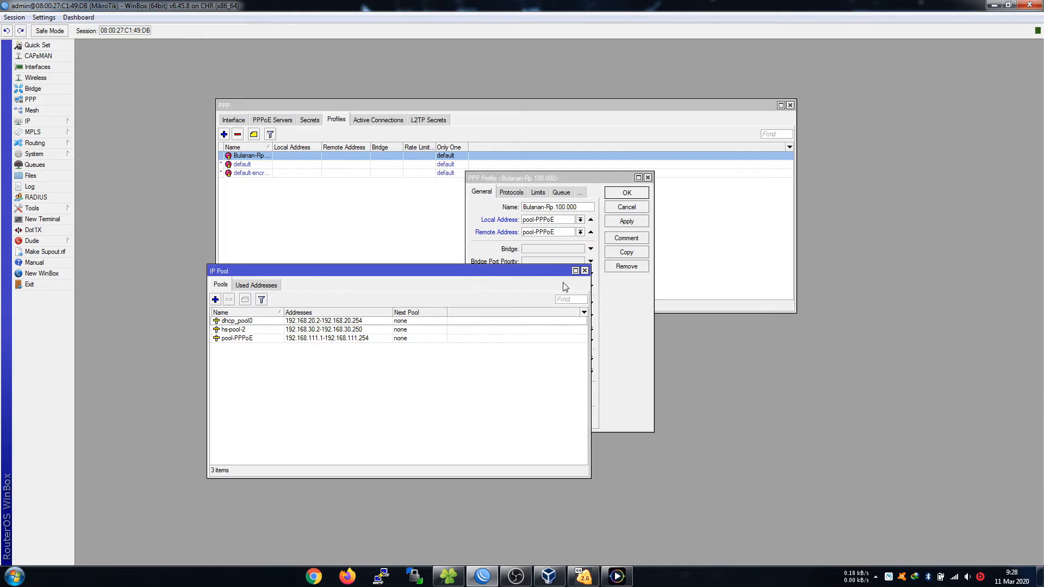
drag(536, 271, 434, 302)
drag(588, 177, 702, 151)
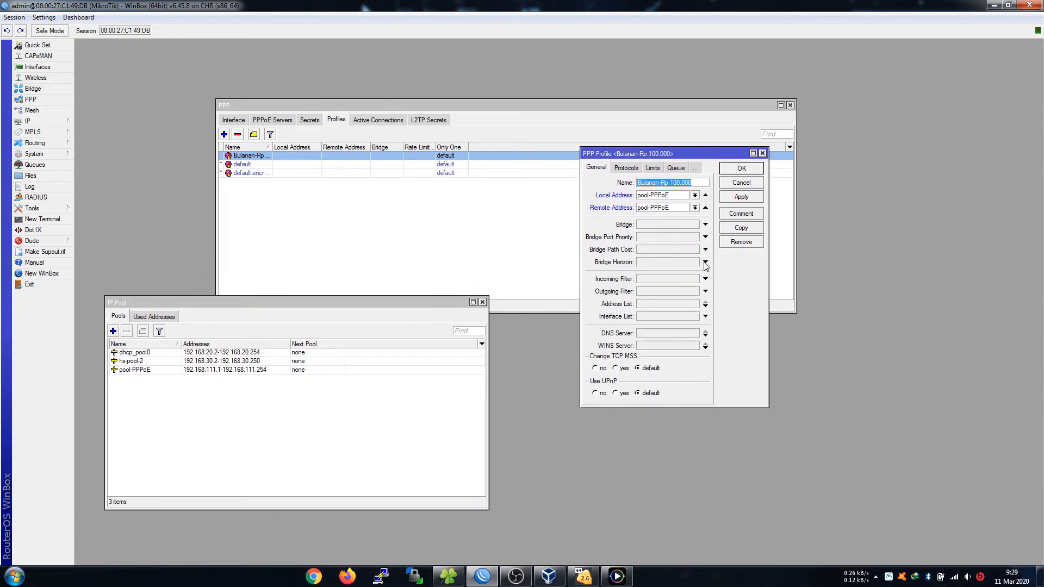
Give the Bulanan-Rp.100.000 profile a 1M/2M rate limit and save it.
click(627, 170)
click(653, 169)
click(650, 169)
click(626, 169)
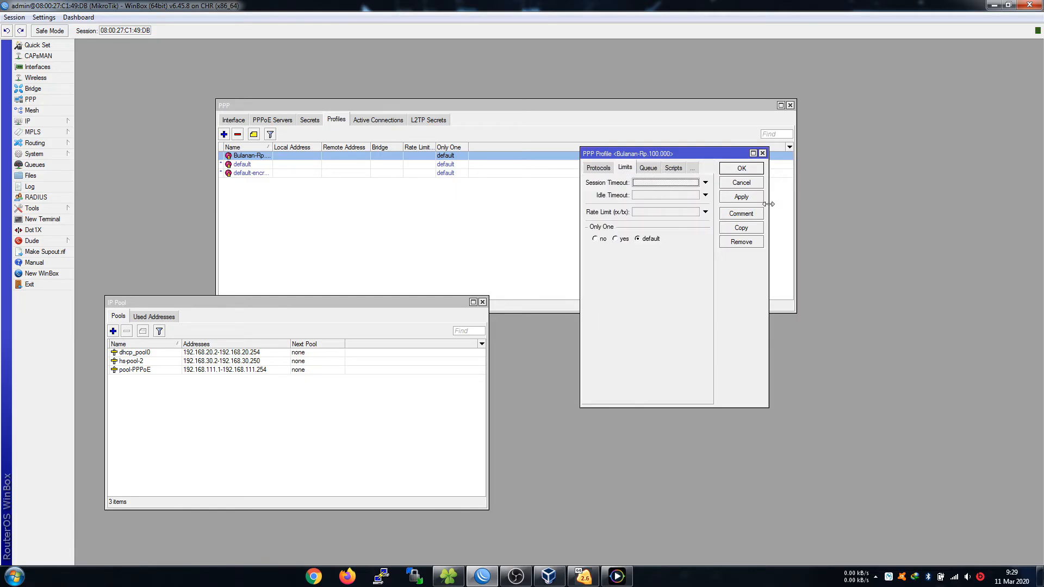
drag(769, 206, 845, 197)
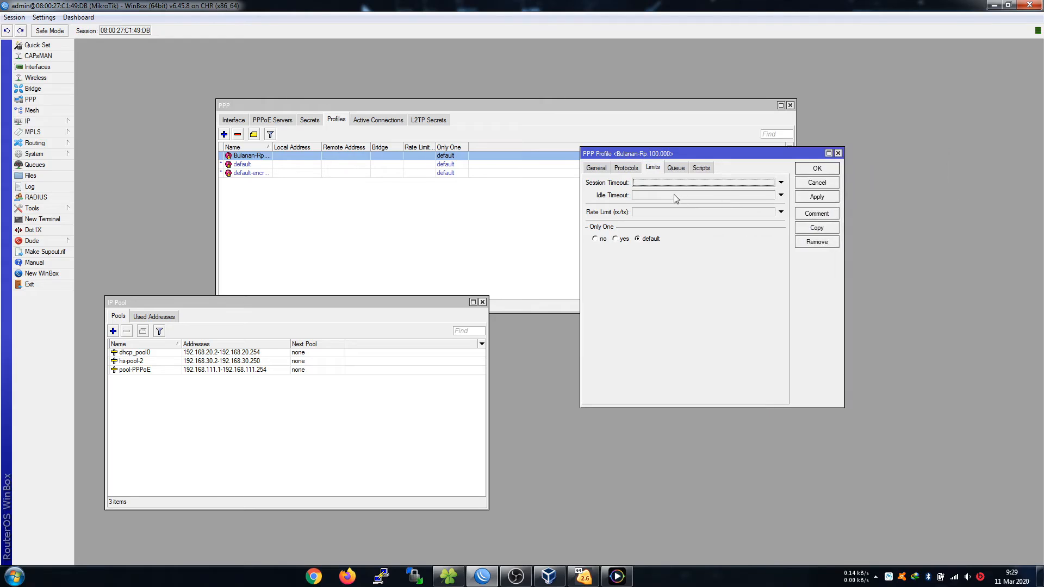
click(670, 212)
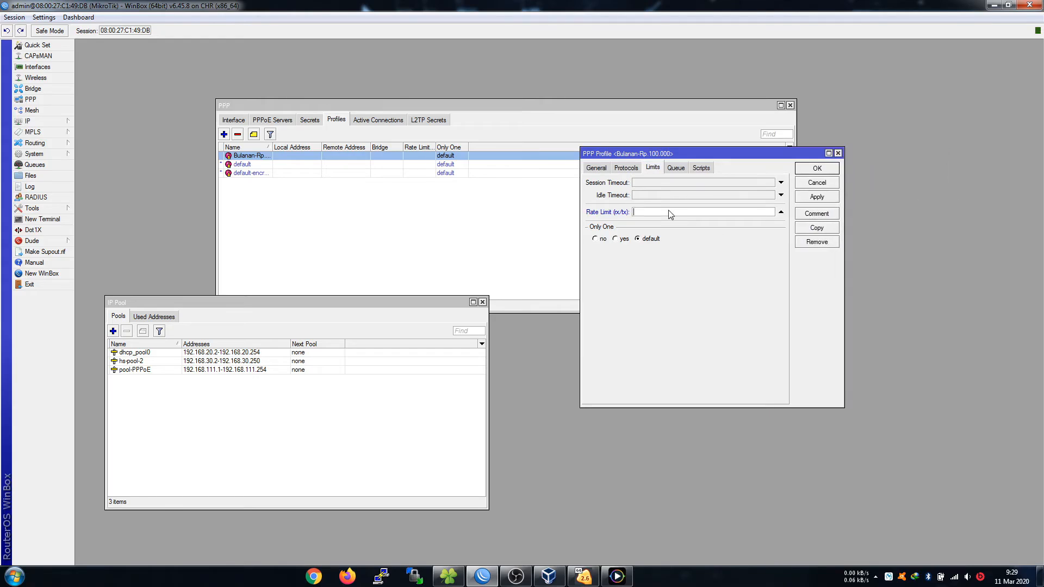
text(1m)
click(675, 168)
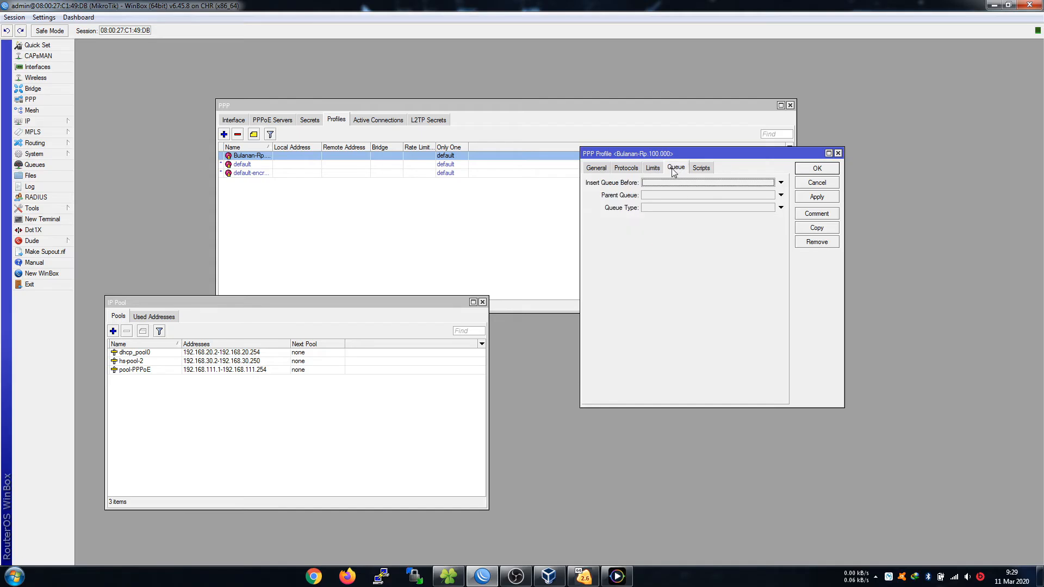
click(628, 169)
click(598, 169)
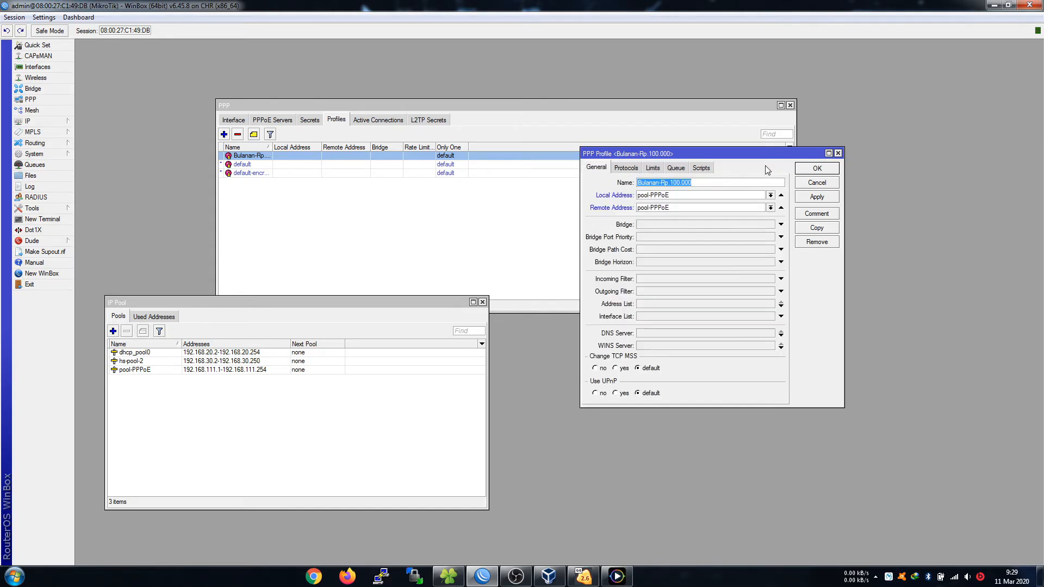
click(674, 168)
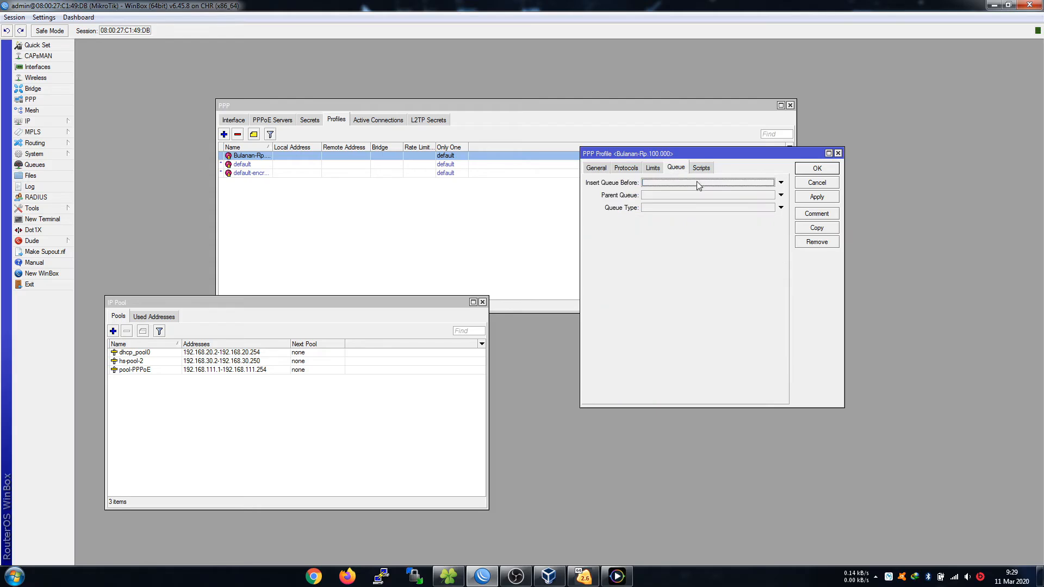
click(658, 169)
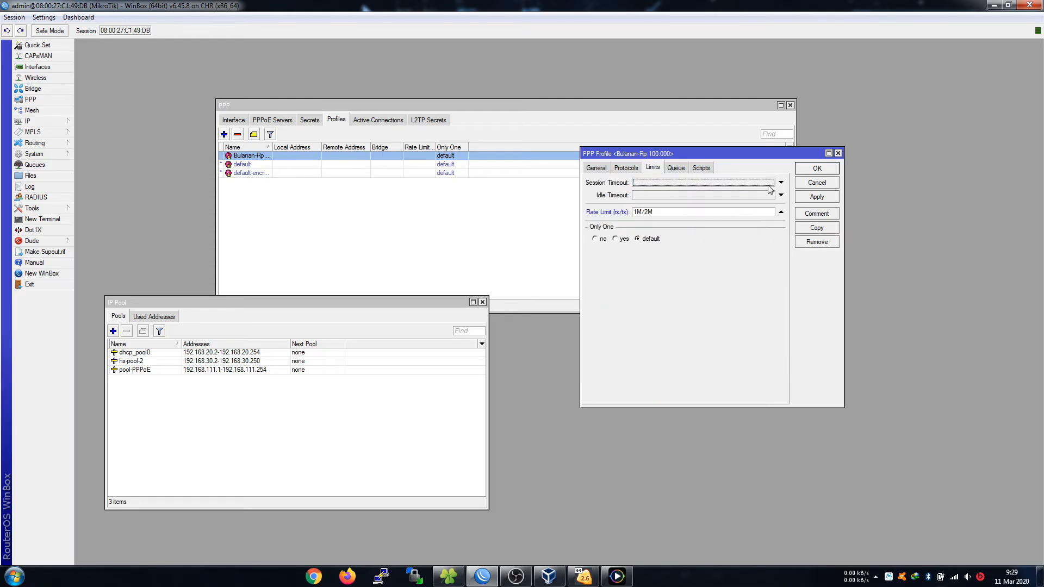
click(818, 169)
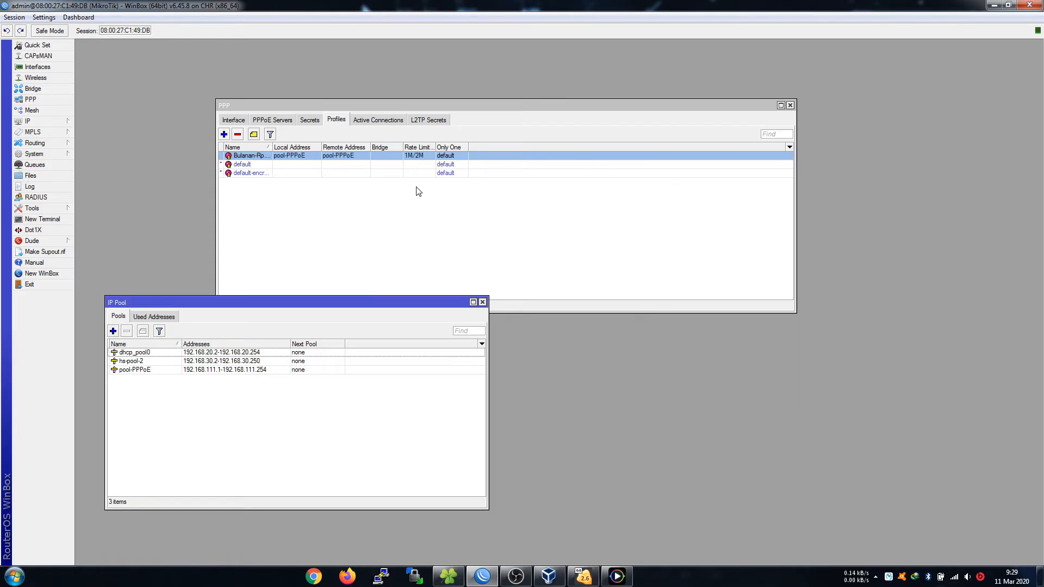
Widen the rate limit column and reopen Bulanan-Rp.100.000 to copy it.
drag(436, 147, 464, 147)
double_click(436, 158)
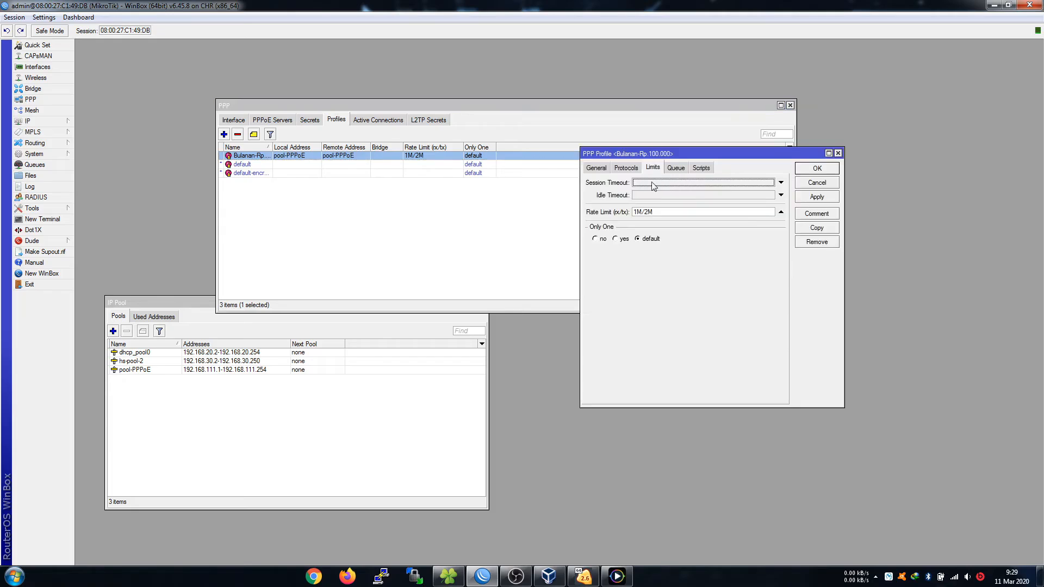
click(597, 168)
click(817, 228)
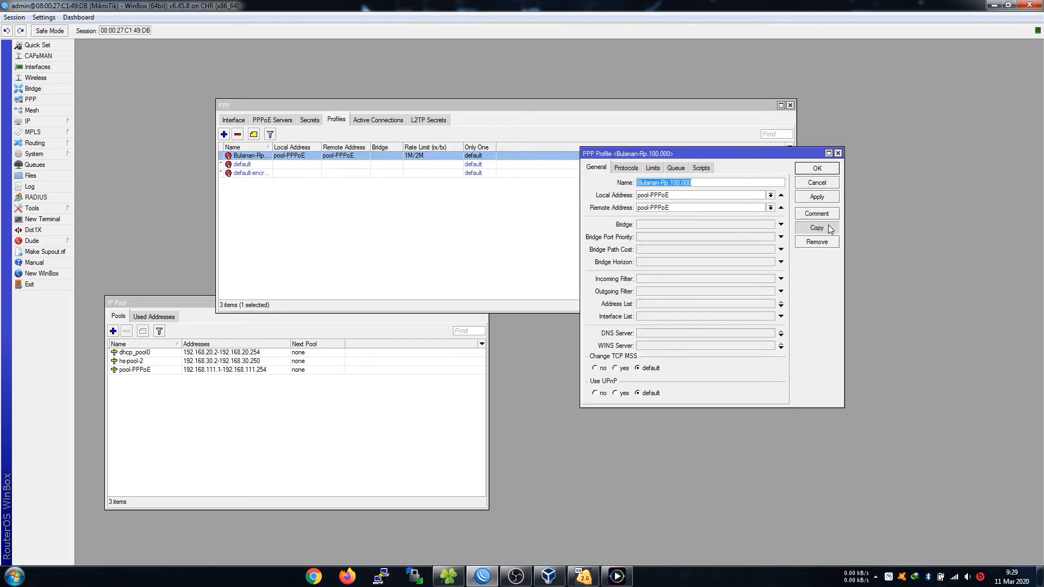
Save the copied profile under the pasted Bulanan-Rp name with a 2M/5M rate limit.
drag(602, 165, 616, 234)
click(616, 235)
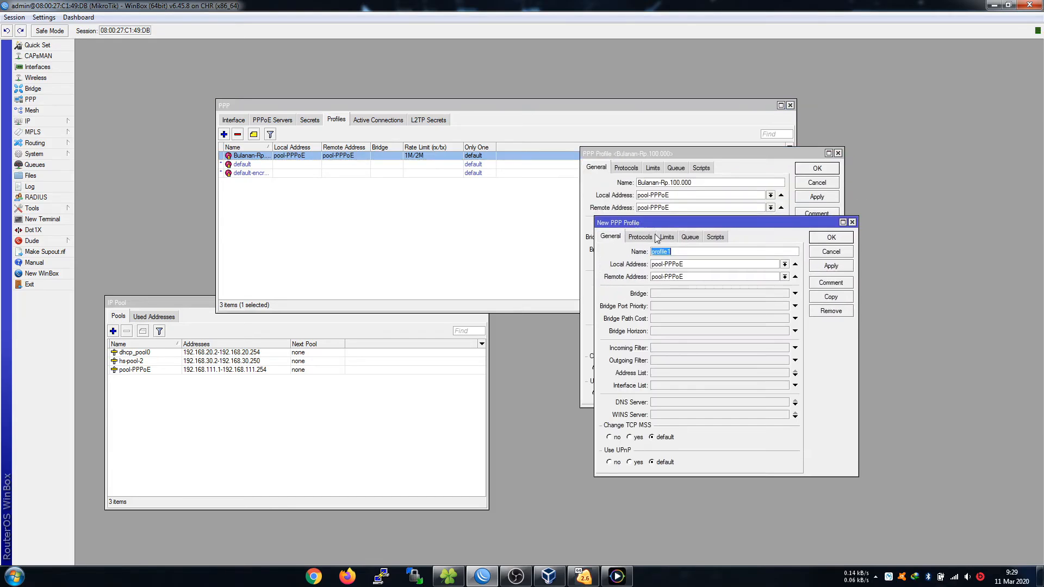
drag(698, 183, 617, 185)
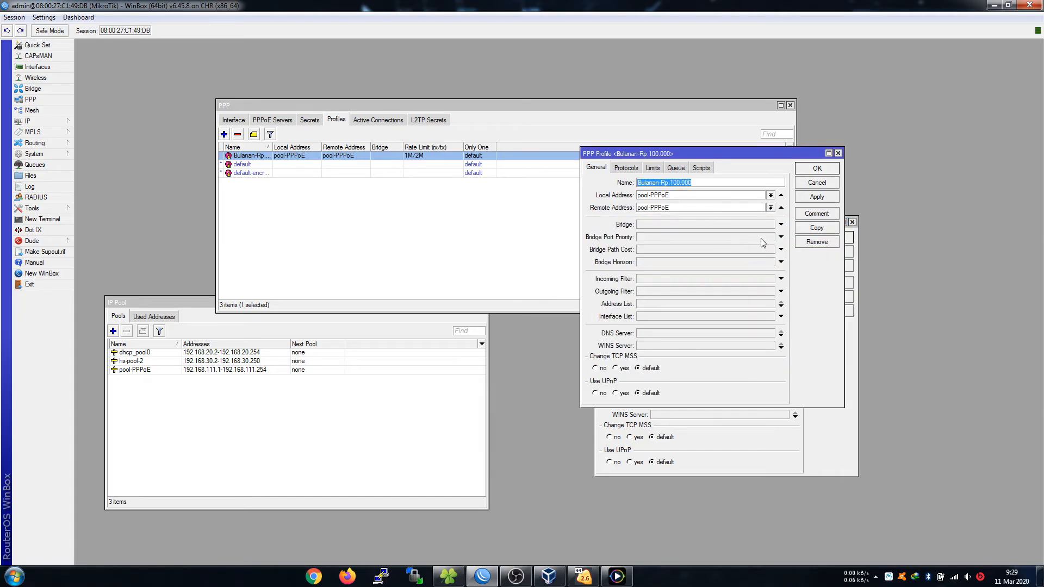
click(828, 443)
drag(699, 252, 603, 253)
key(ctrl+v)
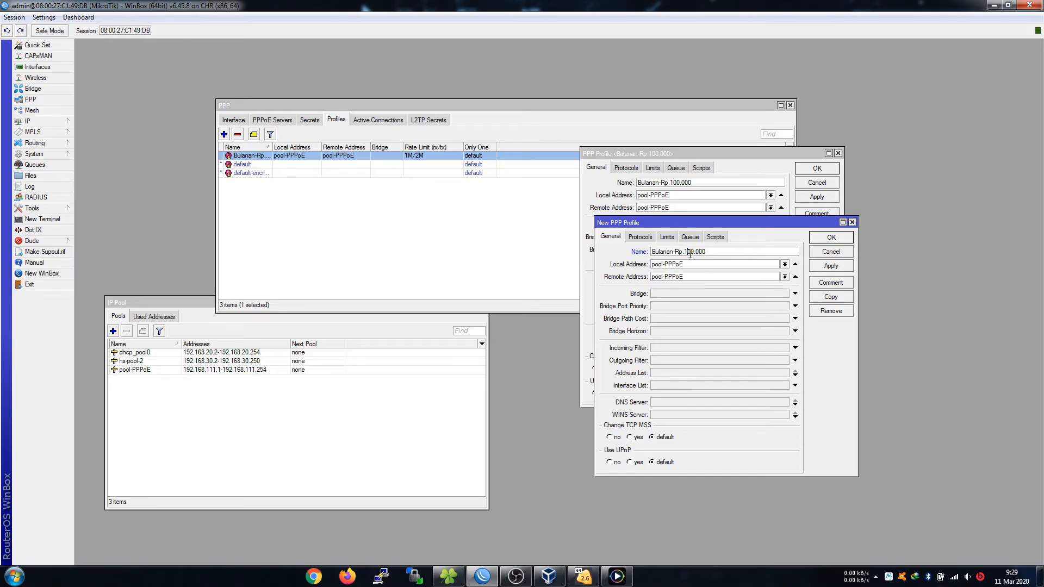
click(669, 239)
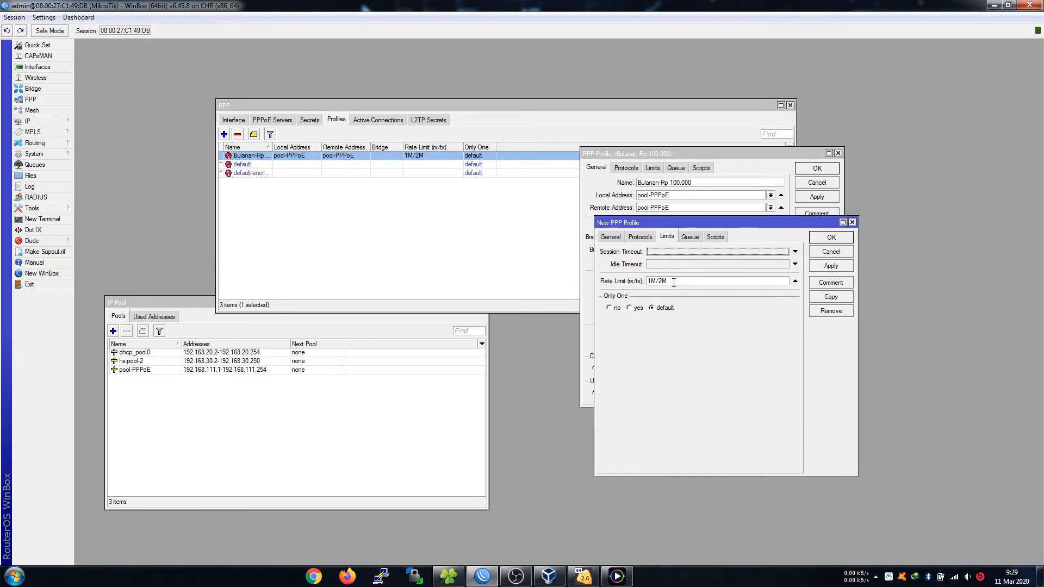
drag(673, 280, 627, 283)
text(2)
click(832, 239)
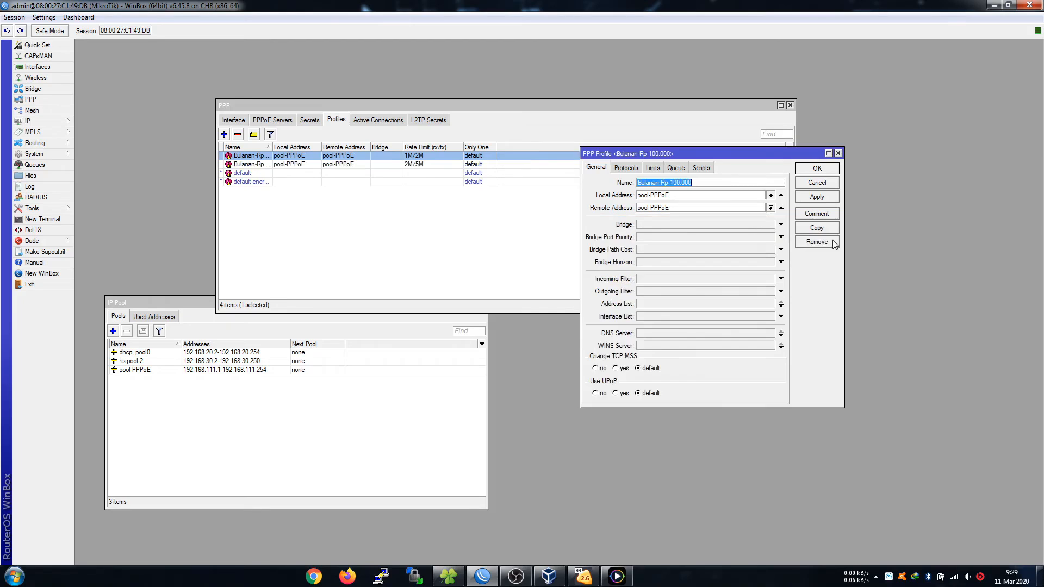
click(808, 180)
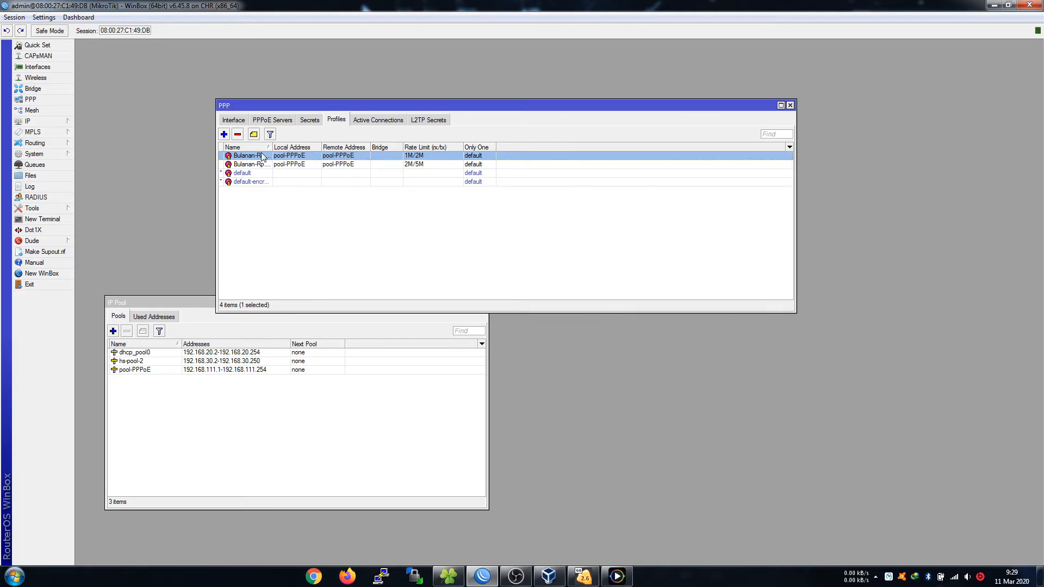
Compare the Bulanan-Rp.100.000 and Bulanan-Rp.200.000 profiles, then show the PPP secrets list.
drag(271, 147, 309, 147)
click(325, 246)
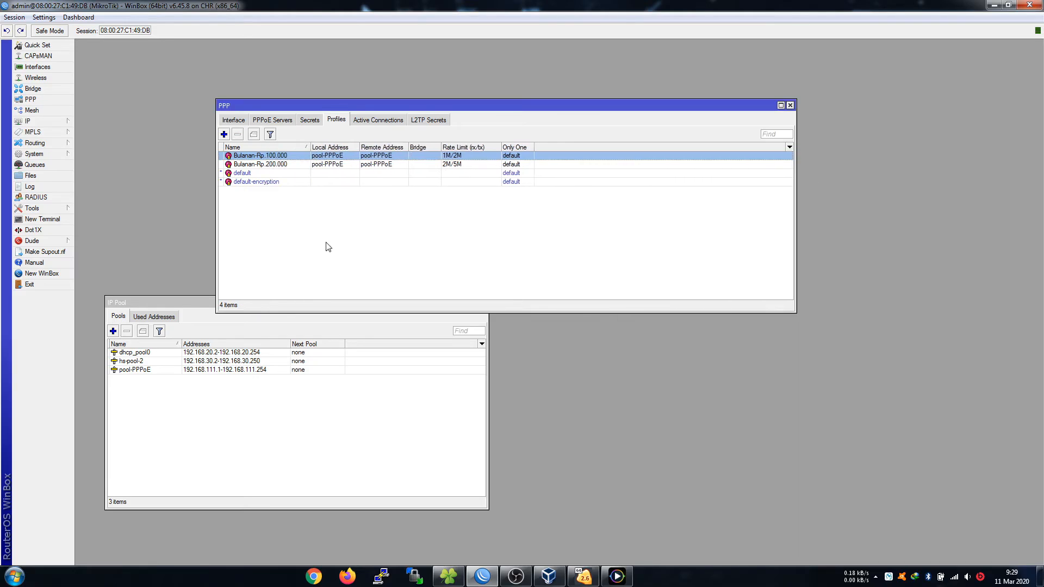
click(288, 165)
click(283, 156)
click(295, 164)
click(292, 154)
click(290, 163)
click(289, 157)
click(293, 165)
click(347, 247)
click(334, 413)
drag(298, 308, 543, 318)
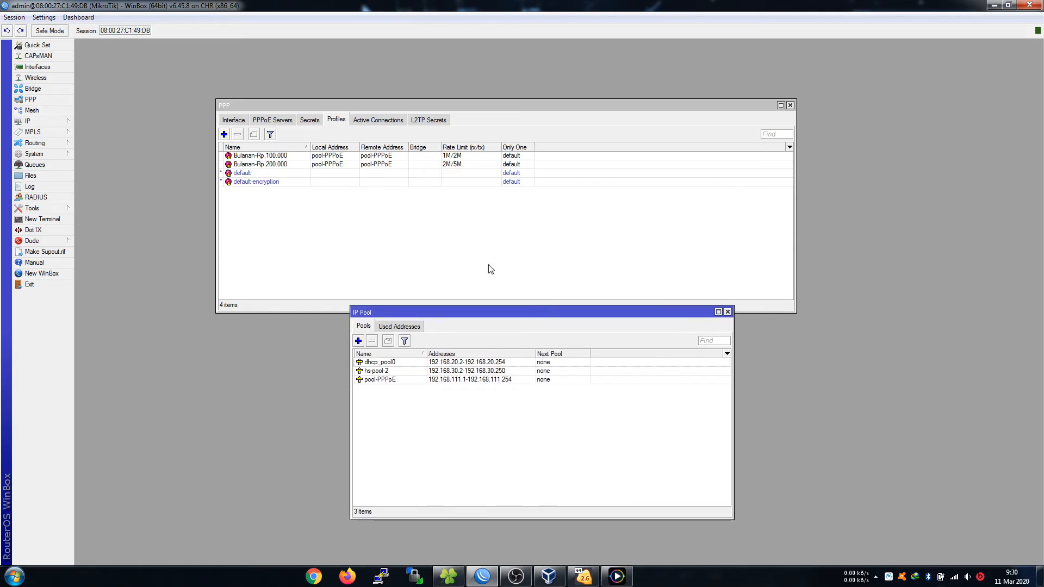
click(309, 120)
drag(412, 108, 396, 64)
Start a test PPP secret with a name and password, enabling inline comments and visible passwords.
click(208, 91)
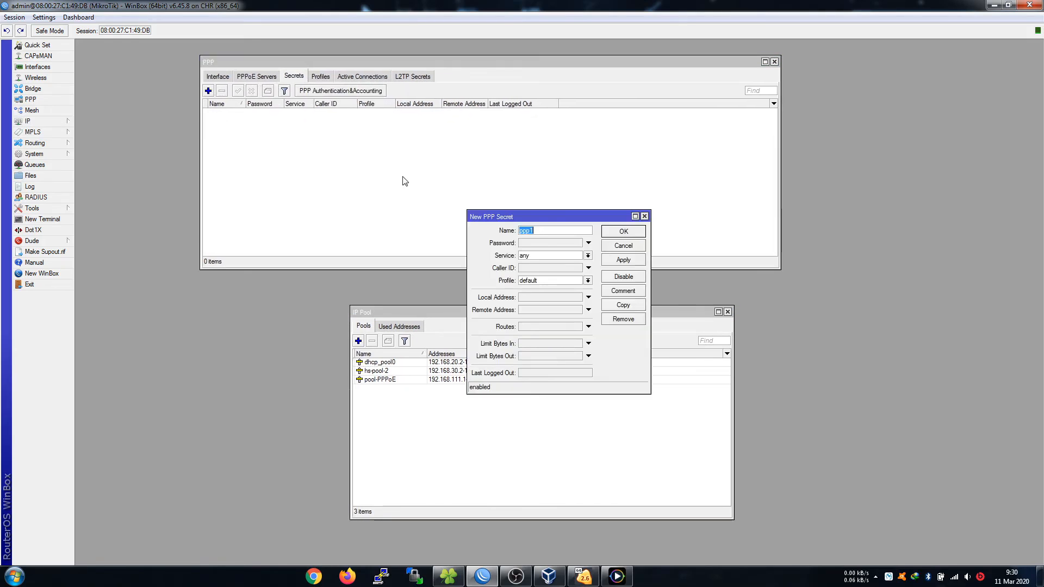
text(coba)
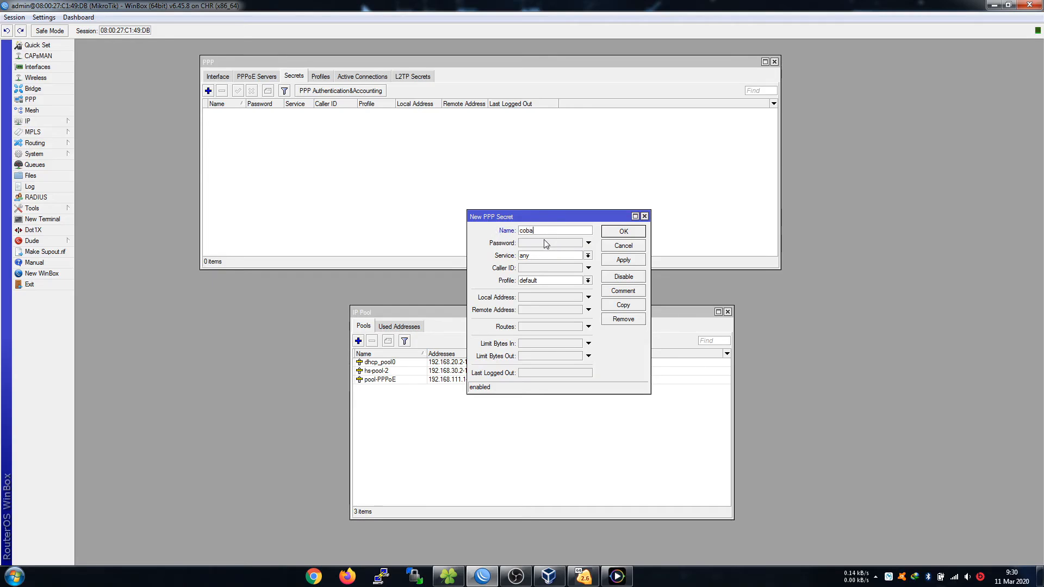
click(548, 246)
text(**)
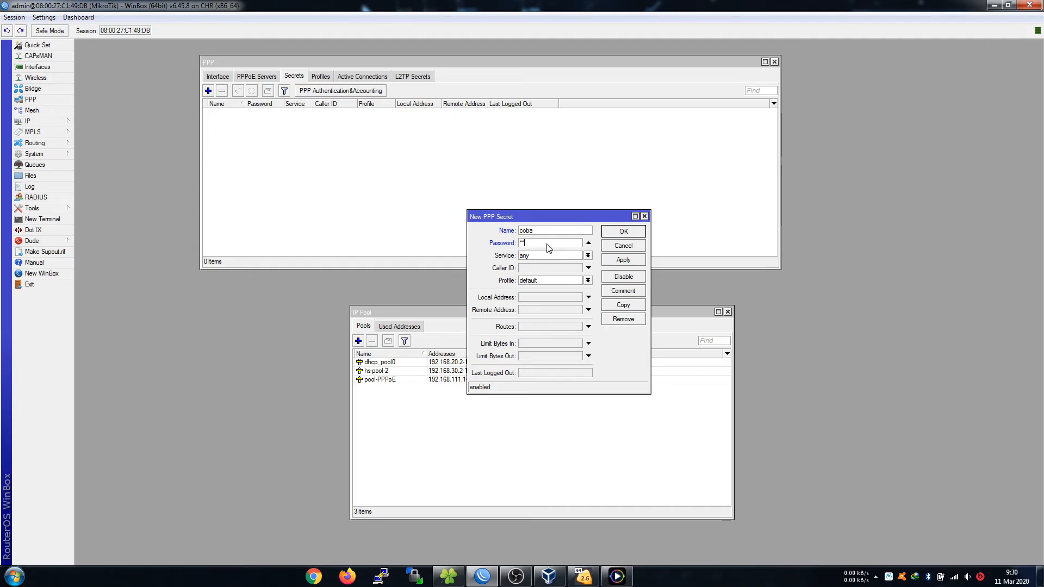
click(44, 17)
click(55, 30)
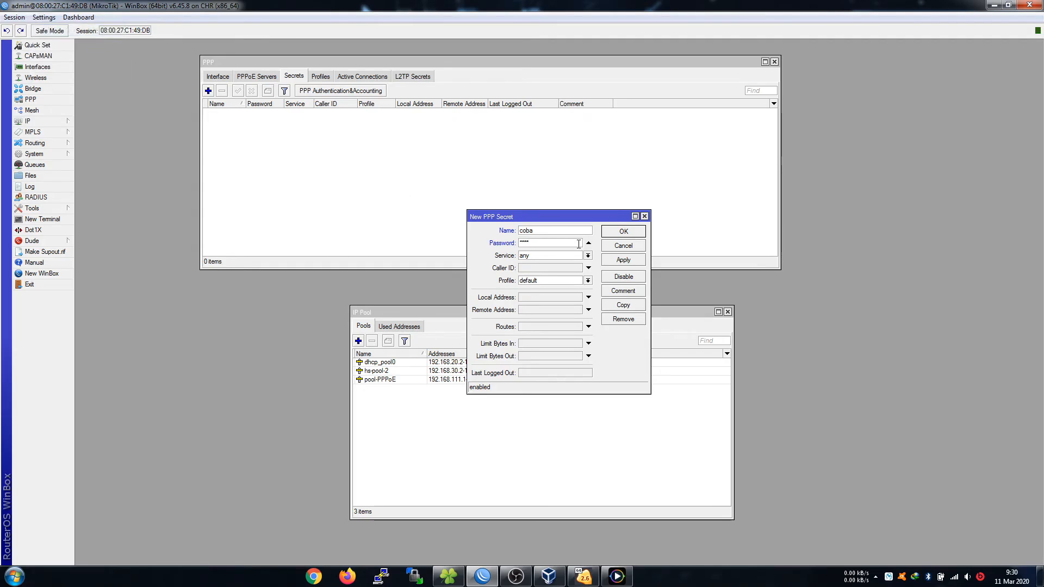
click(44, 17)
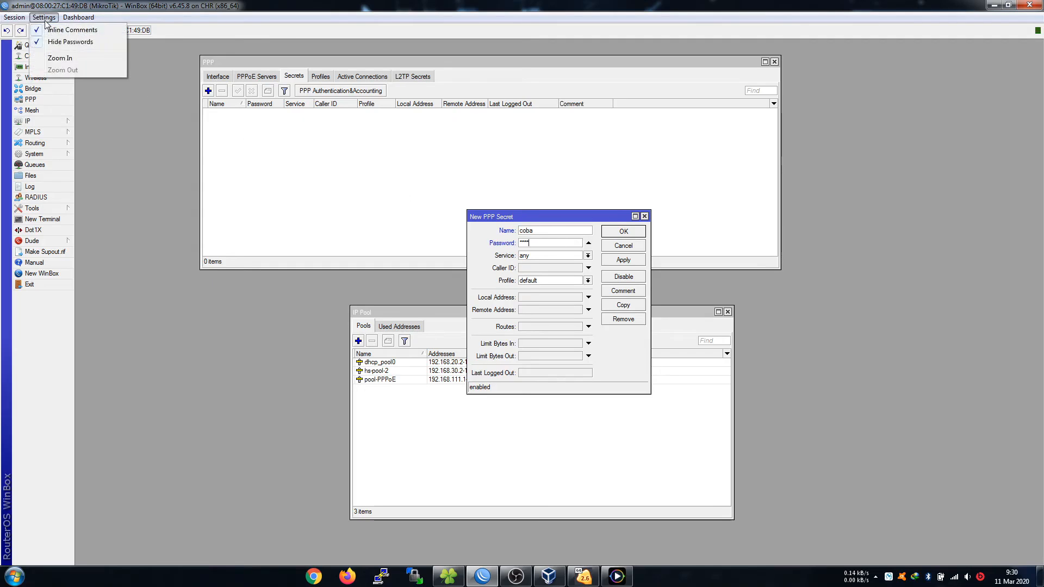
click(73, 44)
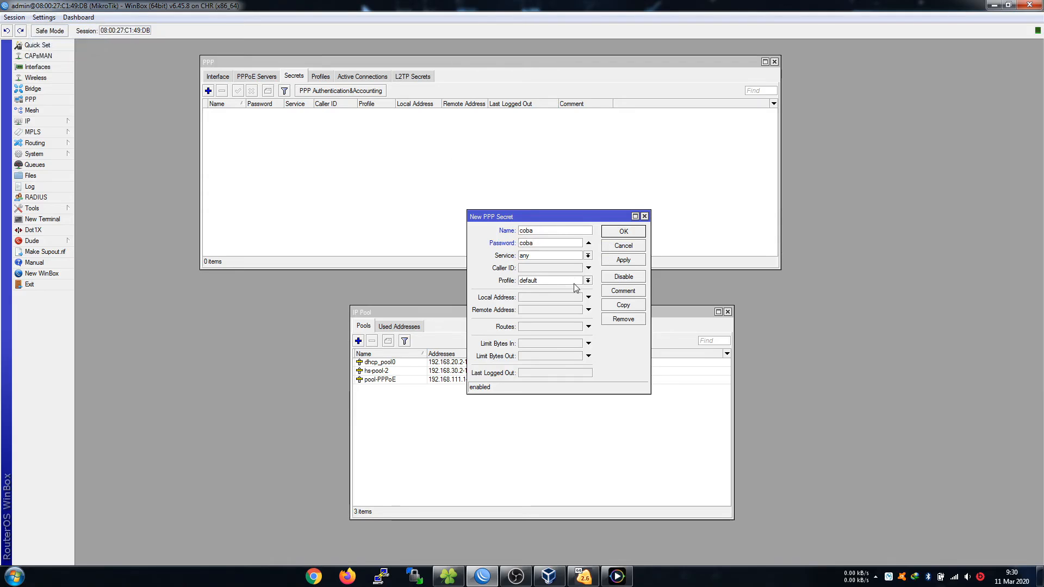
Assign the Bulanan-Rp.100.000 profile to the secret, save it, and begin another secret.
click(575, 282)
click(571, 294)
click(623, 232)
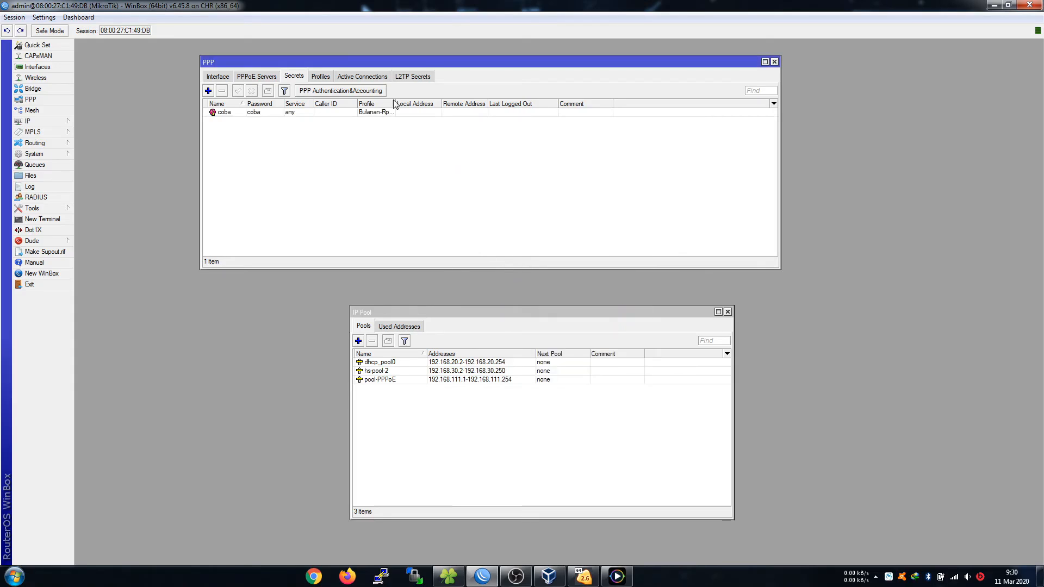
drag(394, 101, 420, 108)
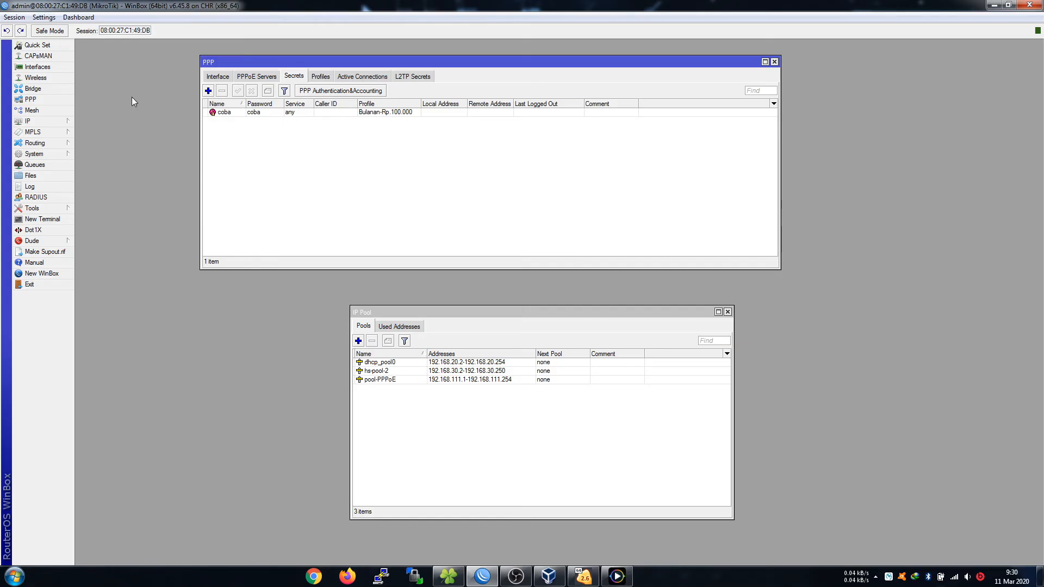
click(208, 91)
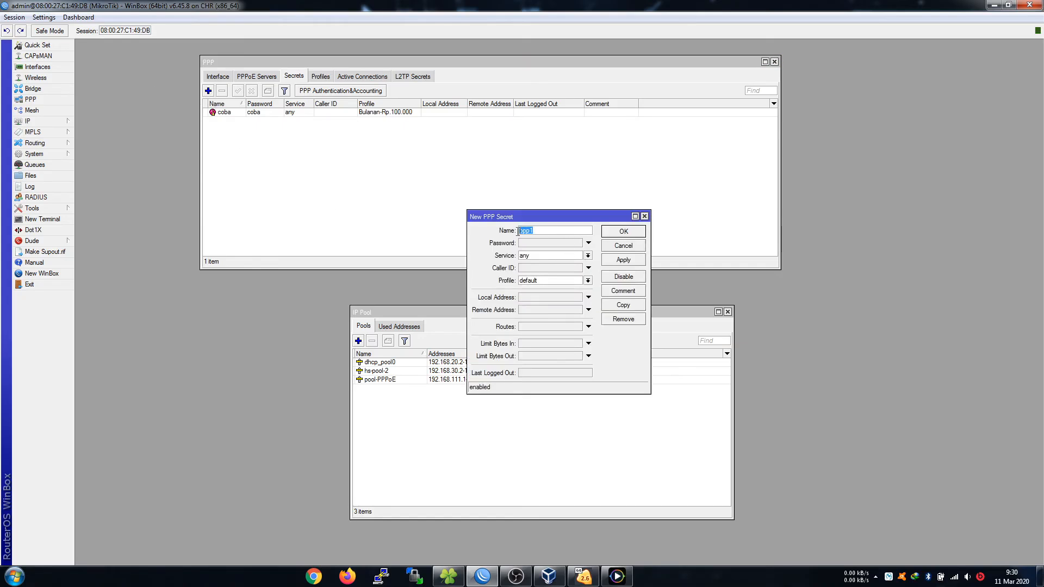
Add PPP secret coba2 with a password on the Bulanan-Rp.200.000 profile, then show the PowerDVD network diagram.
text(coba2)
click(557, 245)
text(co)
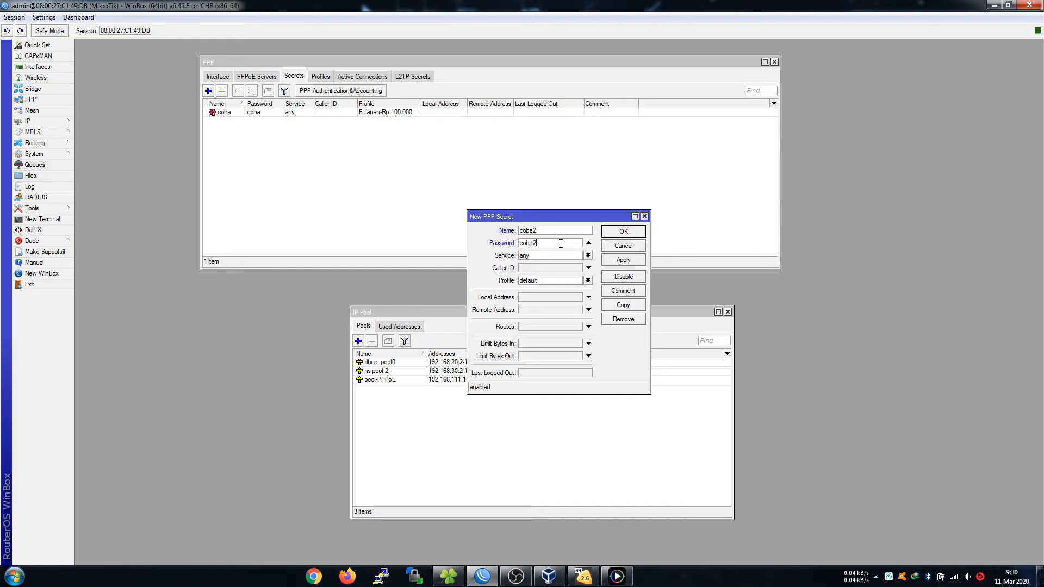
click(588, 281)
click(563, 302)
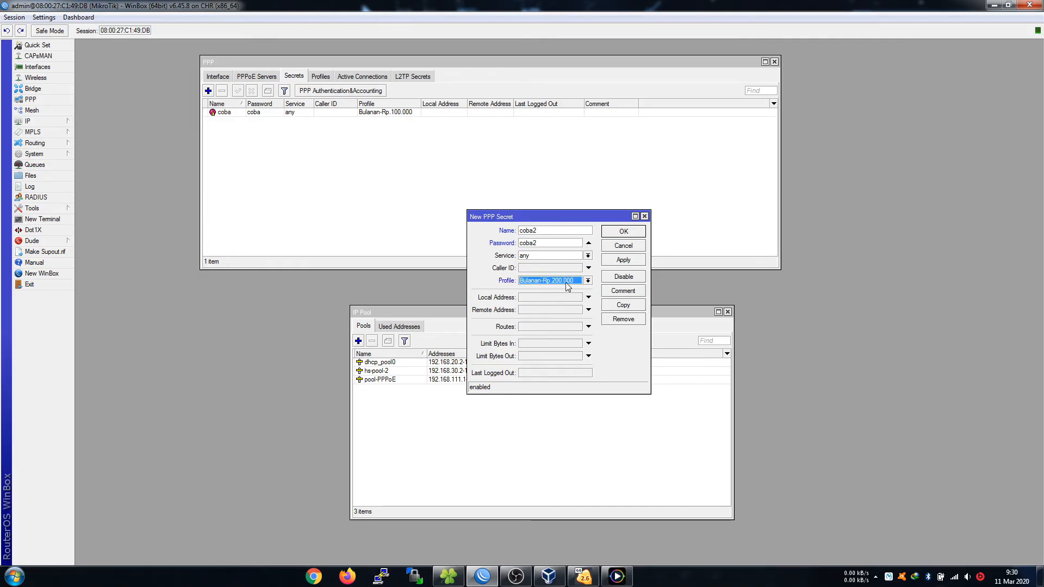
click(620, 233)
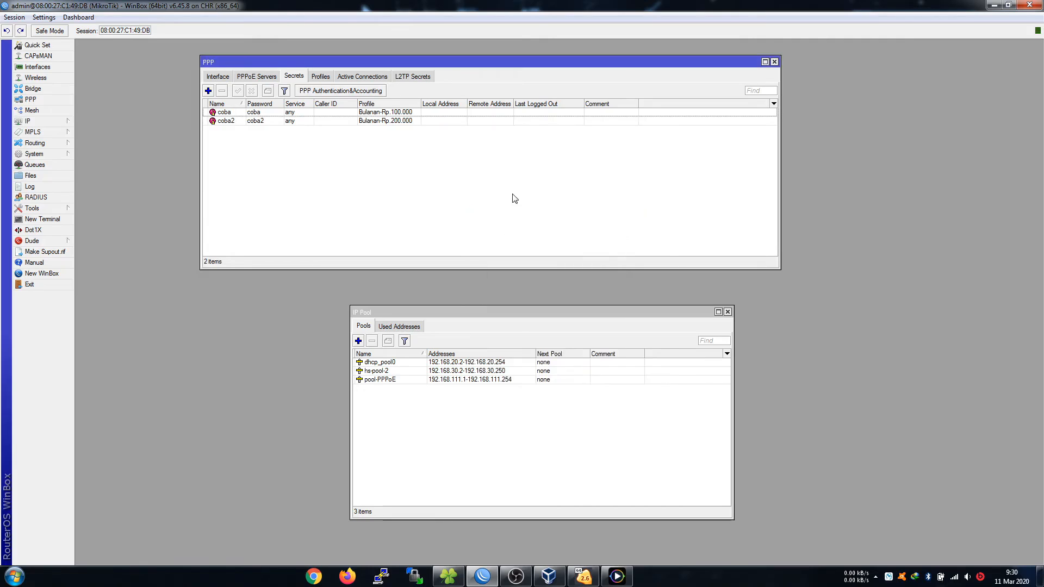
click(616, 575)
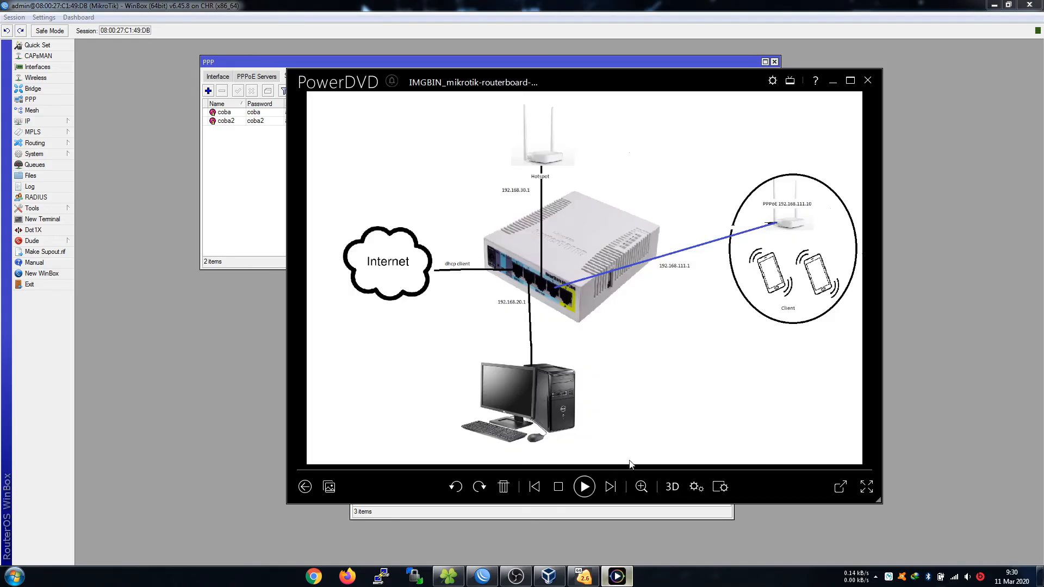
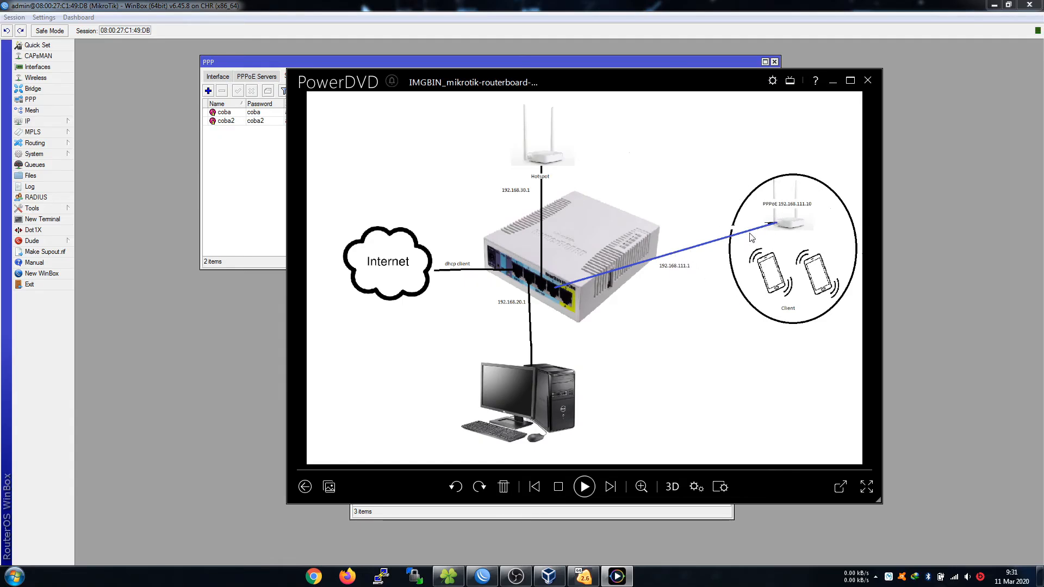
Hide the diagram and append -Server Z.net to the System Identity, making it MikroTik-Server Z.net.
click(833, 81)
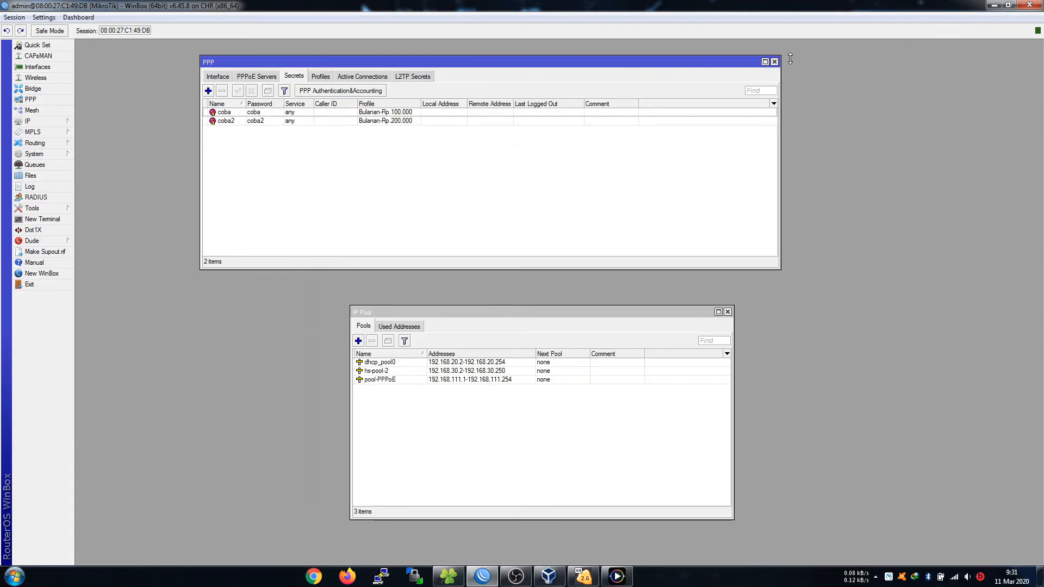
click(60, 122)
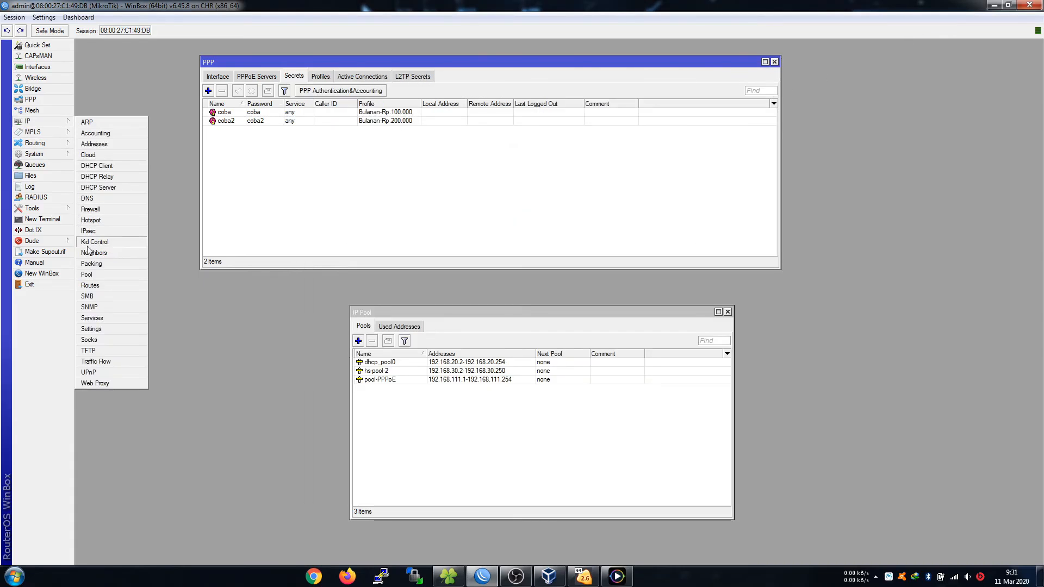
click(47, 154)
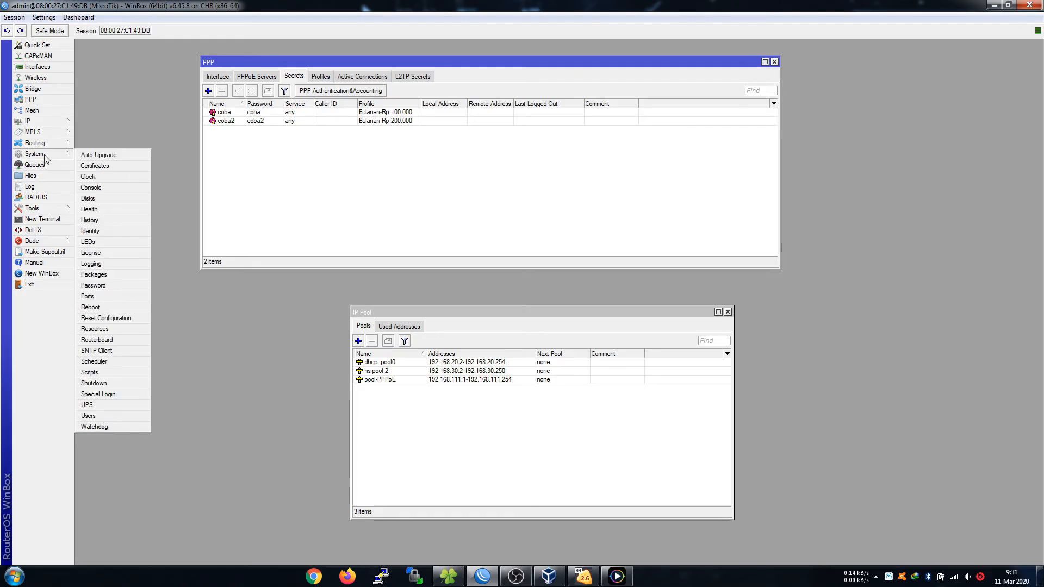
click(91, 231)
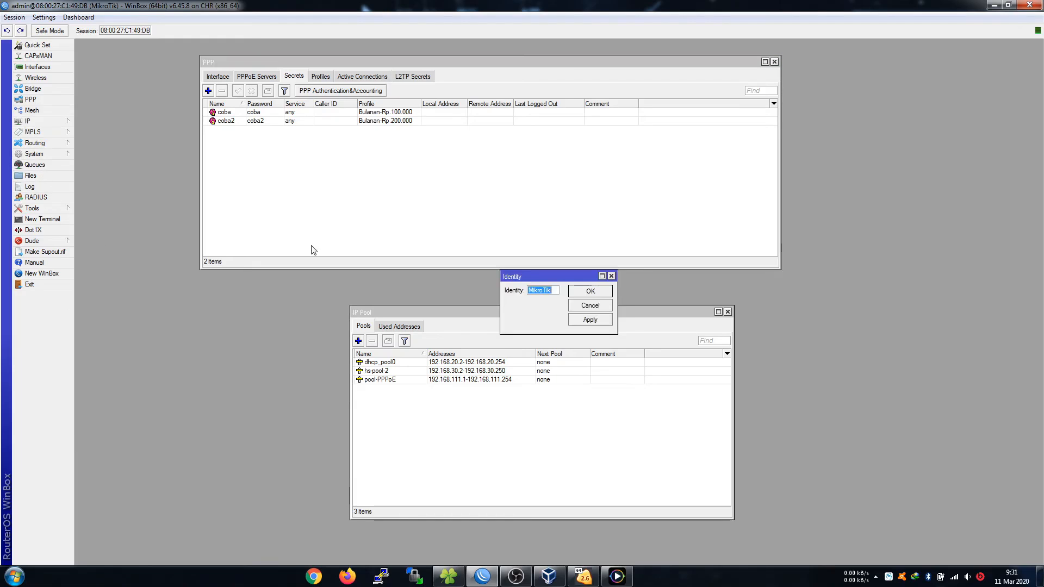
click(557, 292)
text(-)
text(SER)
text(Server)
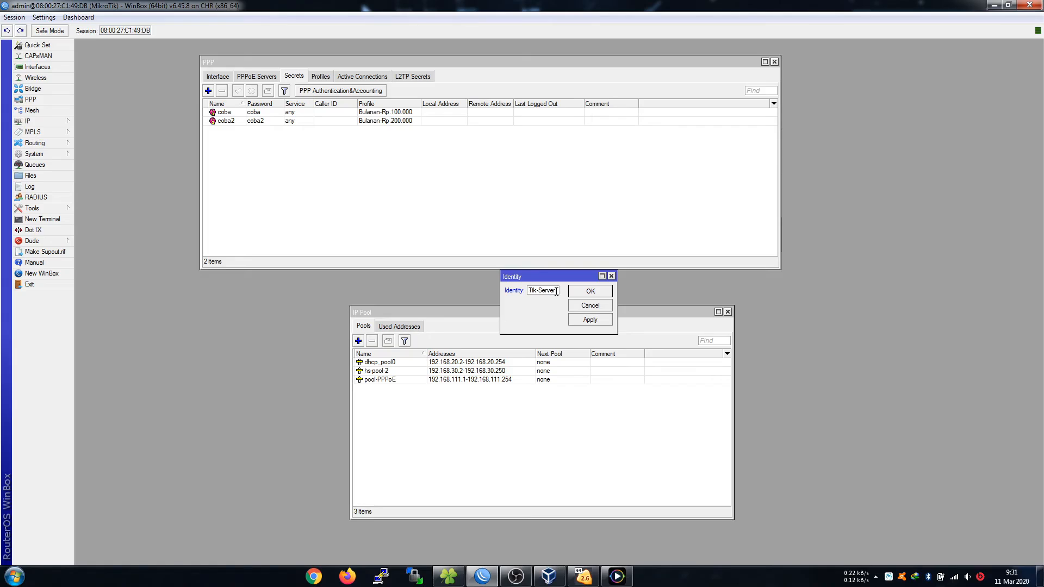
text( X-NET)
key(BackSpace)
text(Z.net)
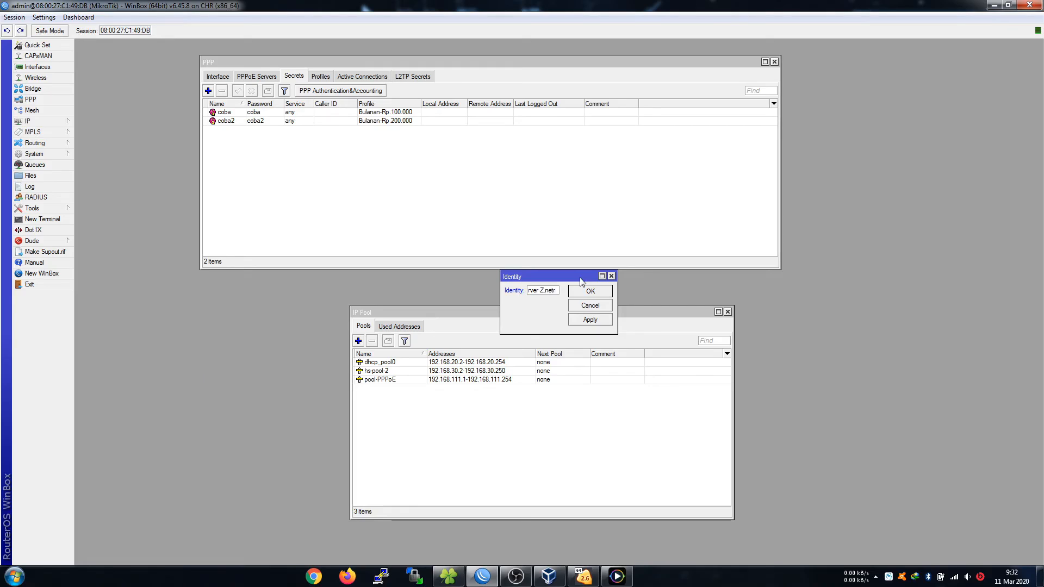
click(588, 291)
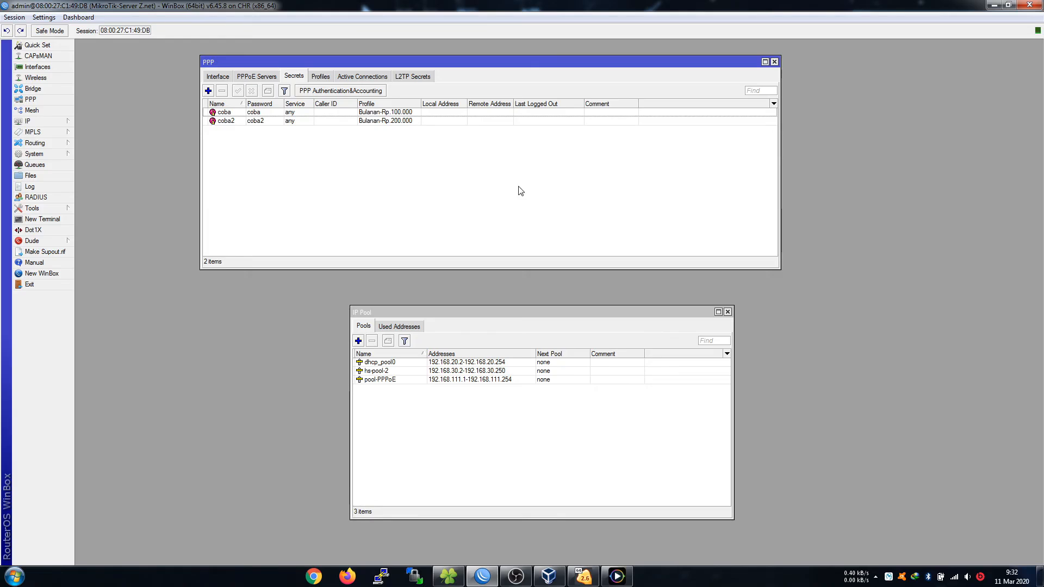
click(14, 17)
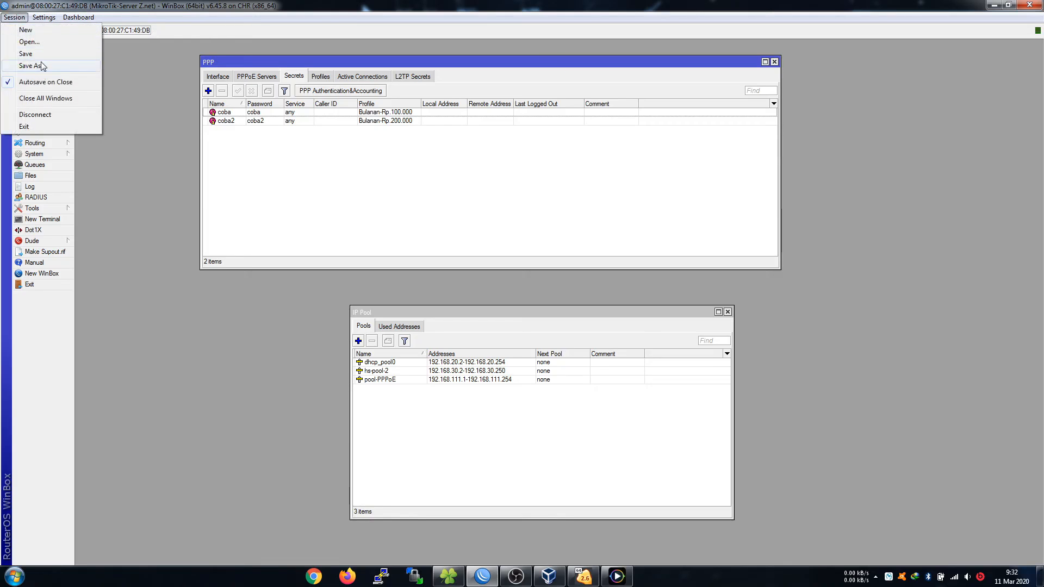
click(41, 115)
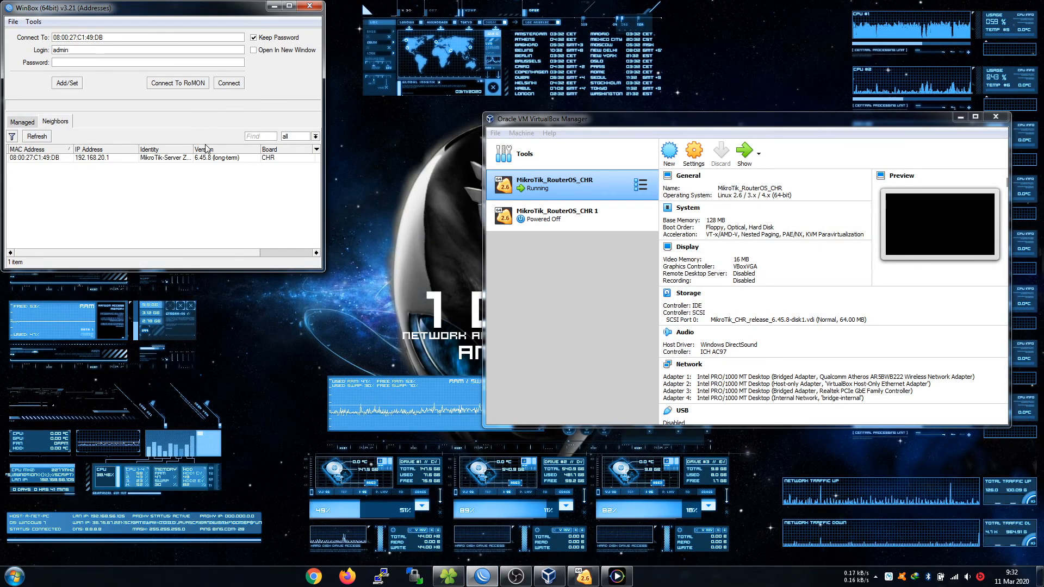
drag(193, 149, 201, 145)
click(616, 576)
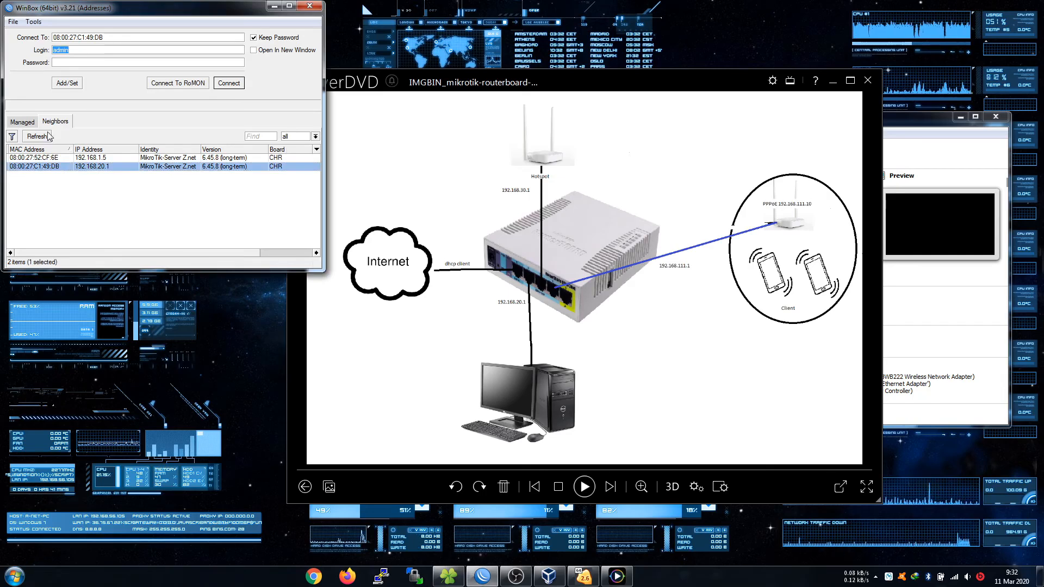
click(230, 83)
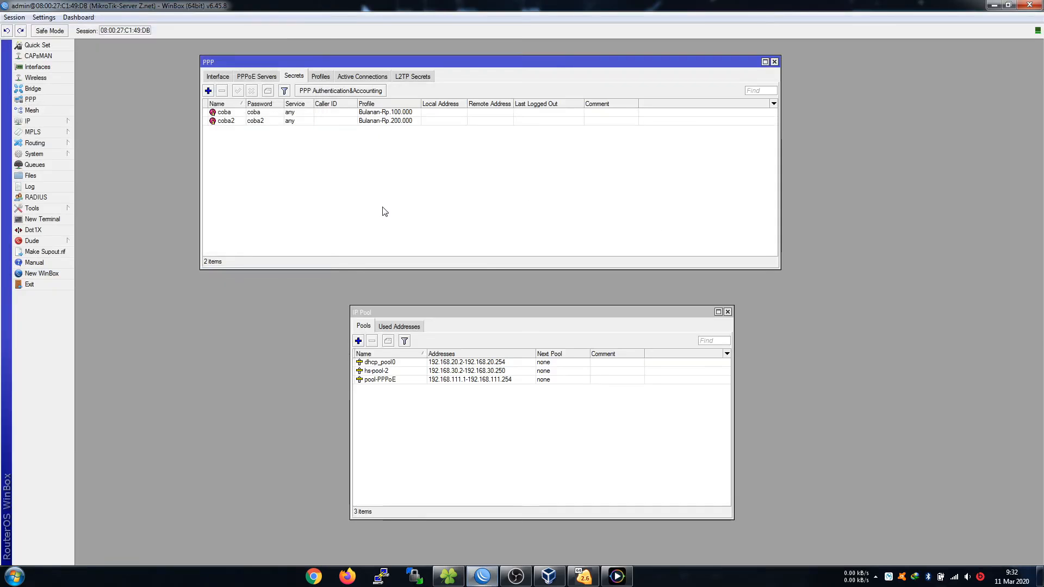
Set secret coba's remote address to 192.168.111.10 after checking the network diagram.
double_click(261, 112)
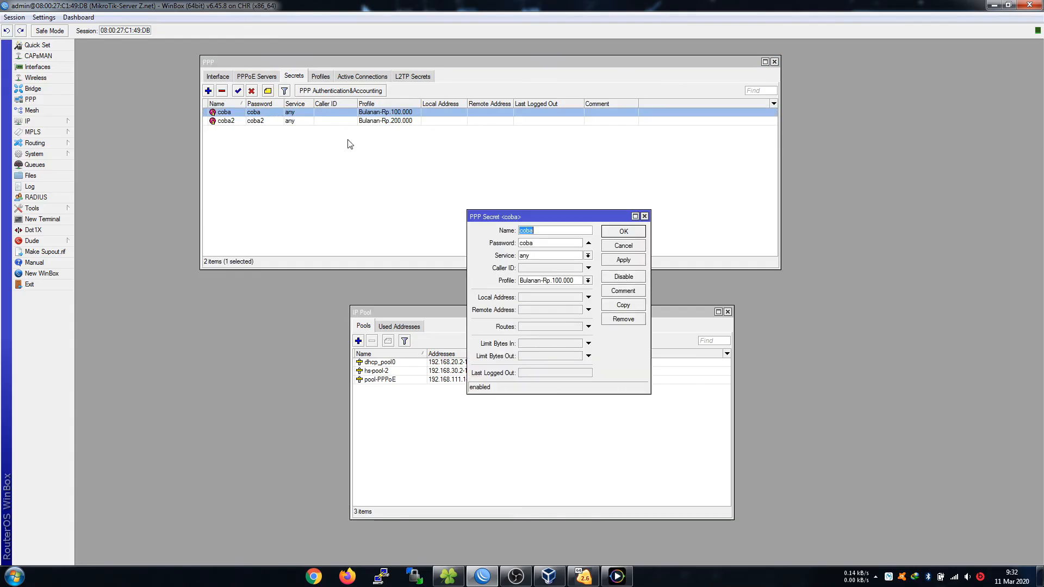
click(562, 311)
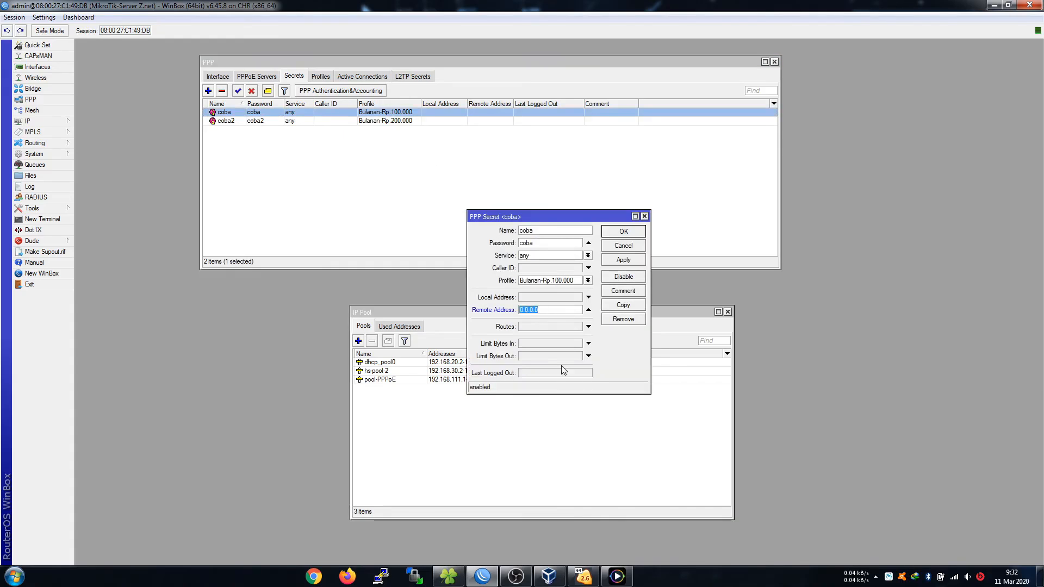
click(616, 577)
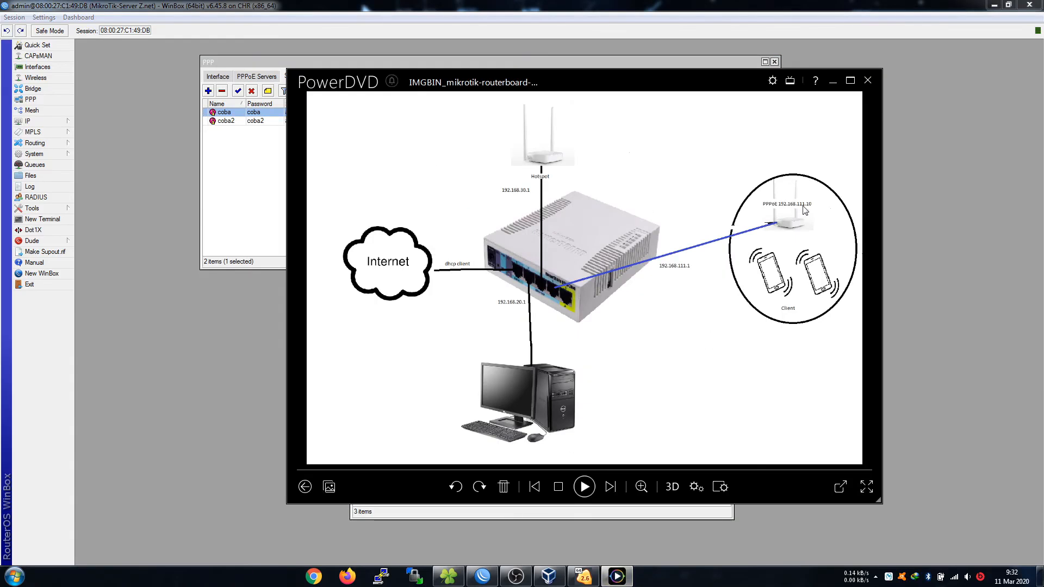
click(833, 81)
click(564, 309)
text(1)
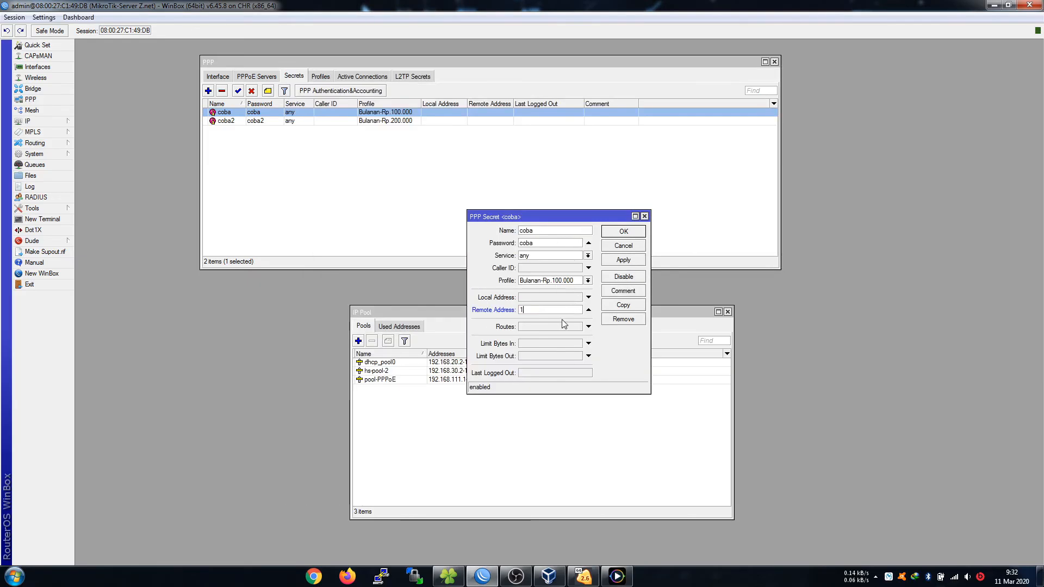
text(92.168.111.10)
click(624, 231)
click(478, 136)
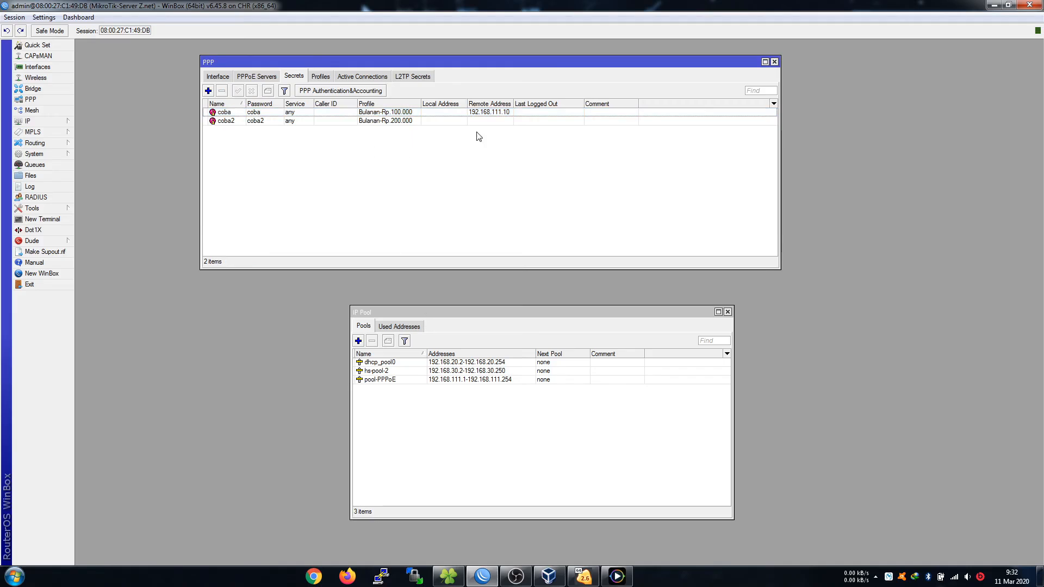
Set secret coba2's remote address to 192.168.111.5 and disconnect from the router.
double_click(487, 121)
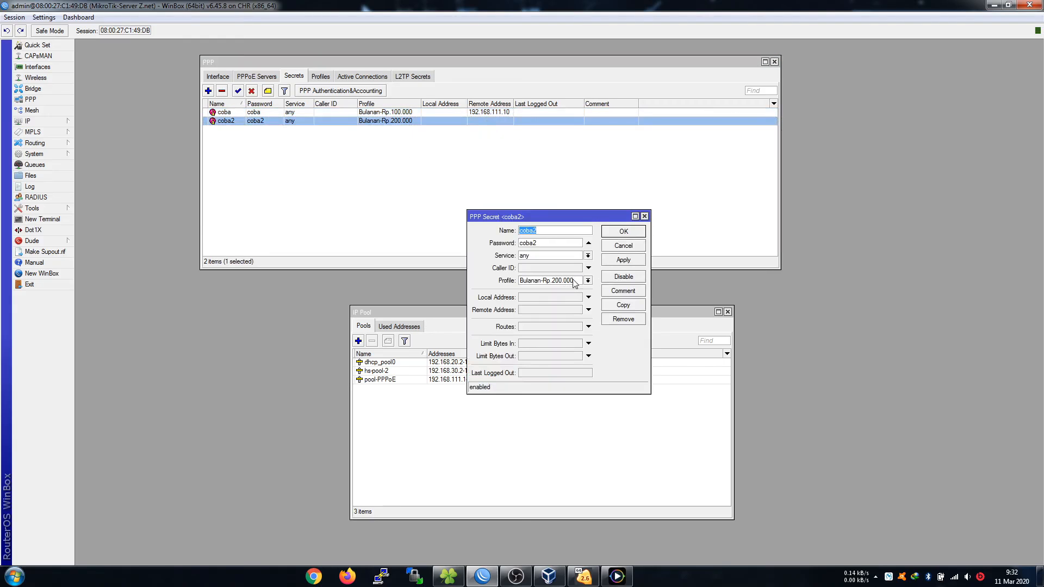
click(529, 311)
text(192.168.111.2)
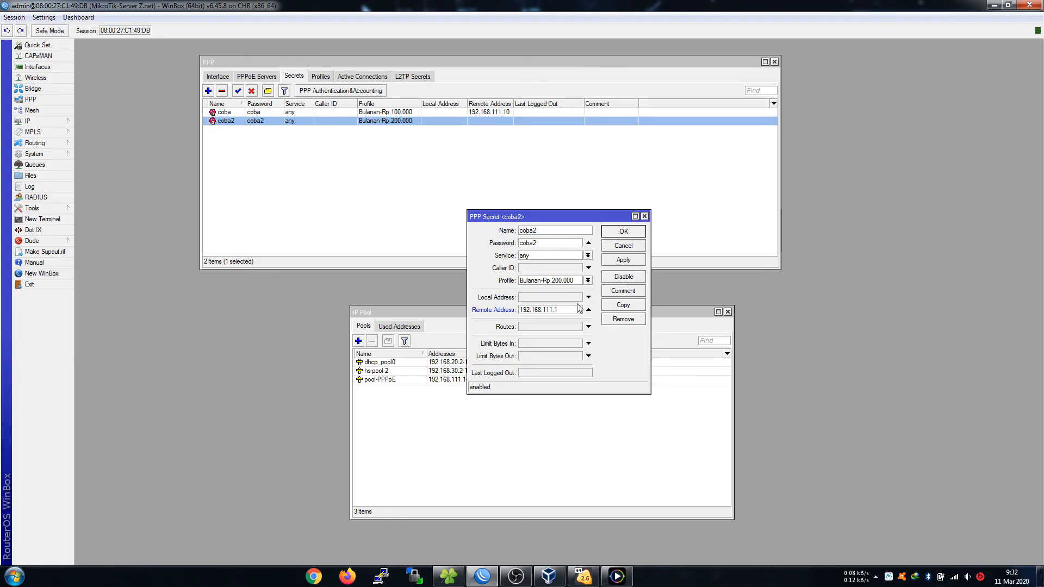
key(BackSpace)
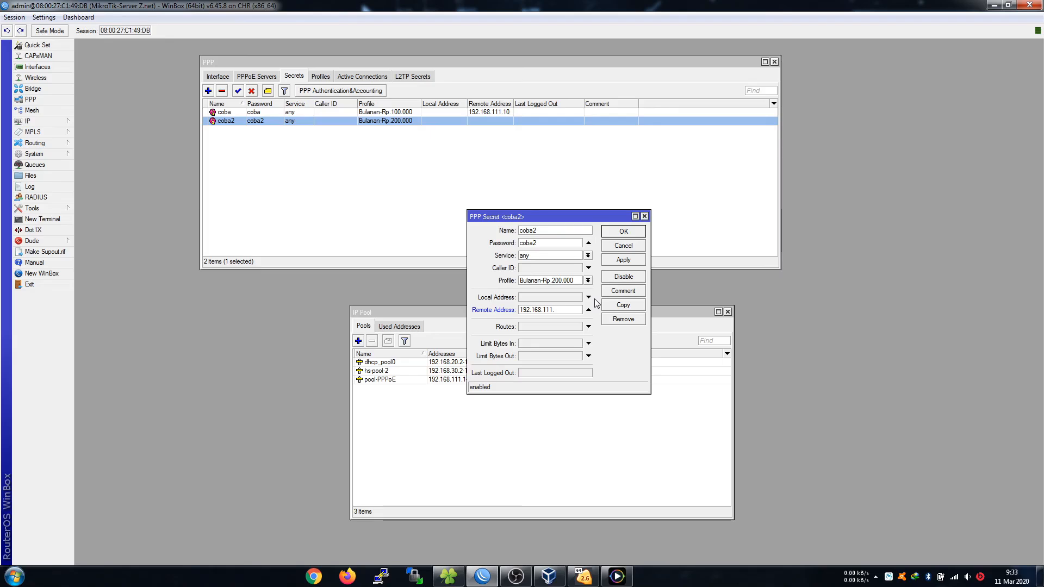
text(2)
text(5)
click(623, 231)
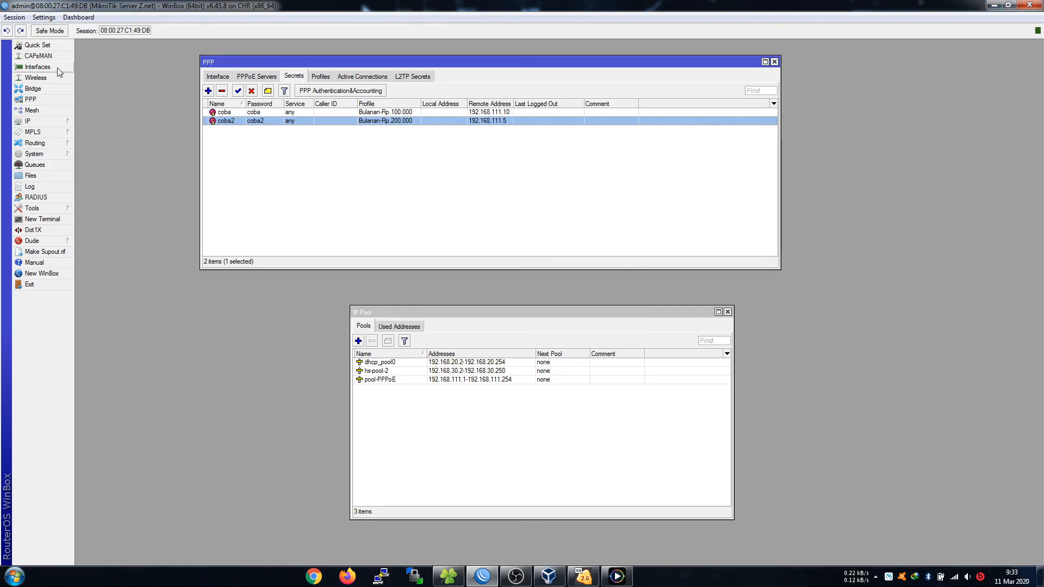
click(16, 17)
Start the second CHR virtual machine and look at its network adapter settings.
click(34, 96)
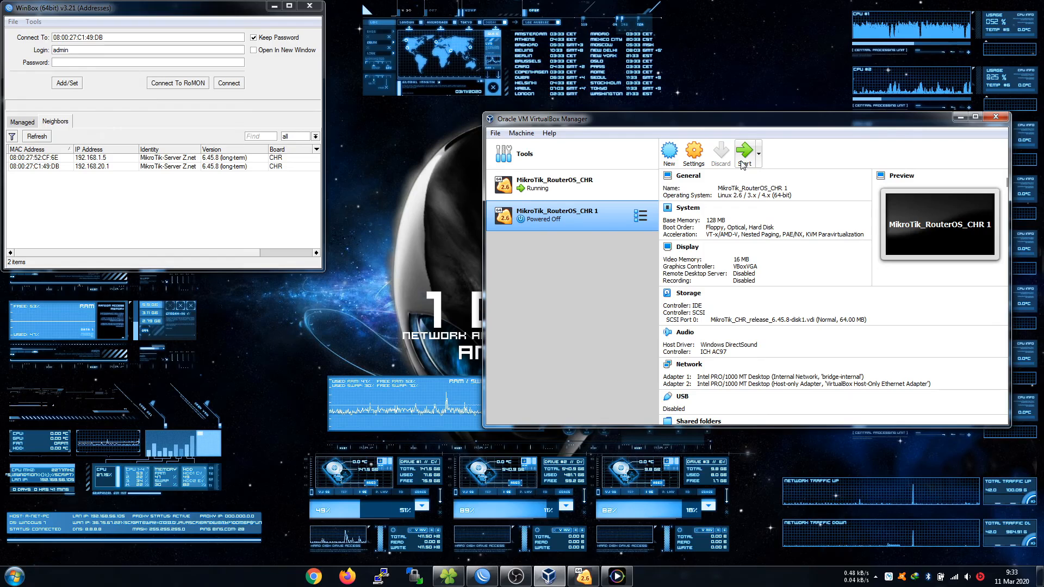
click(743, 163)
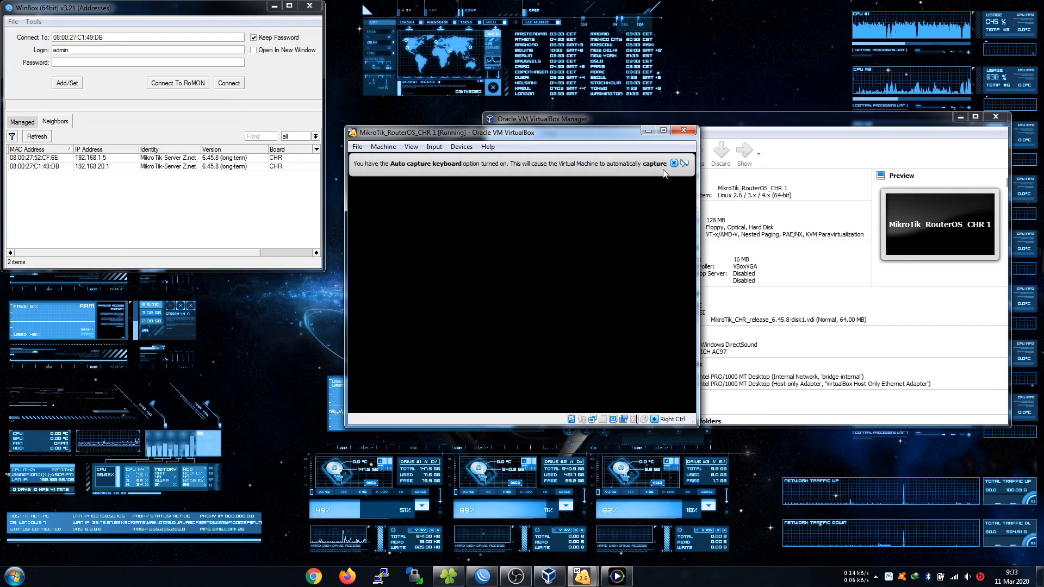
click(674, 164)
drag(591, 136, 624, 64)
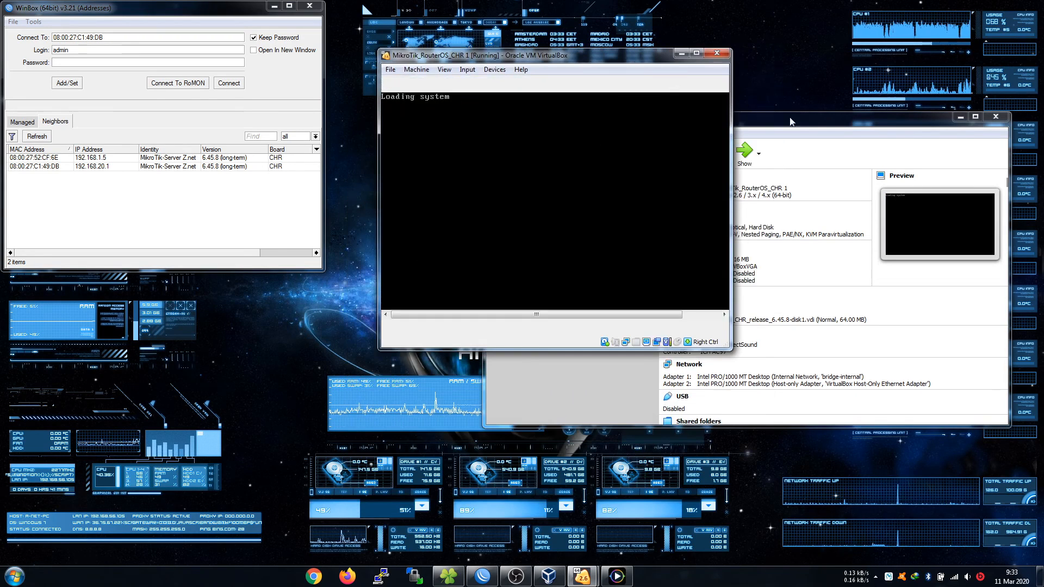
click(744, 131)
drag(744, 131, 740, 181)
click(689, 202)
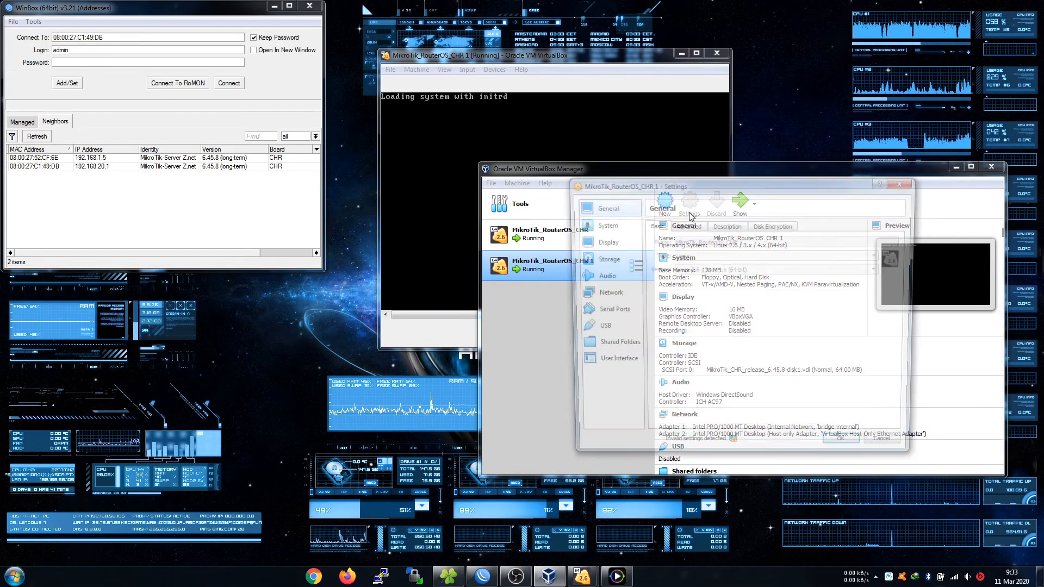
click(612, 295)
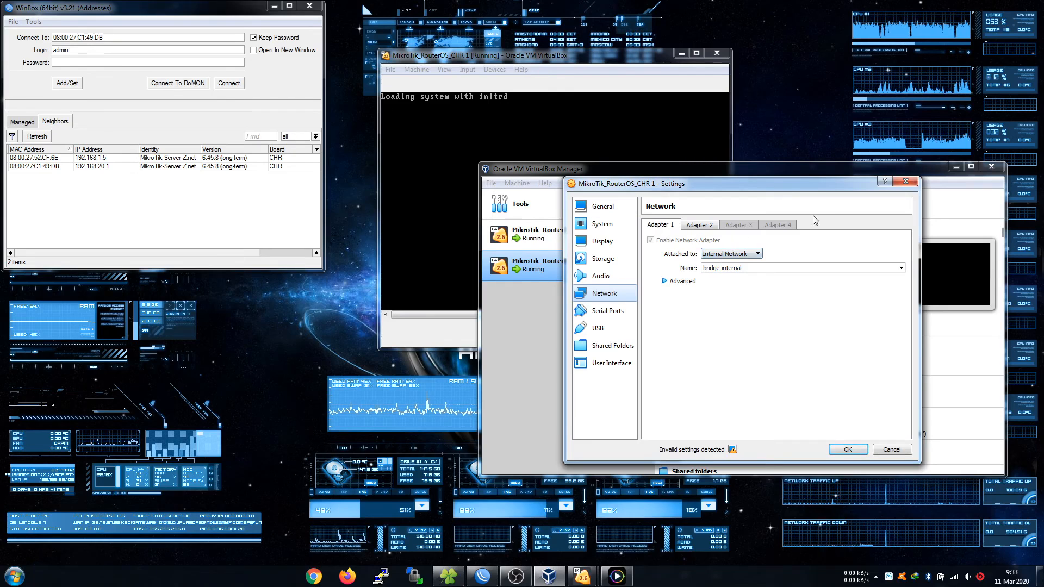
Inspect MikroTik_RouterOS_CHR's Adapter 4 without changes, then display the network diagram.
click(906, 181)
click(539, 233)
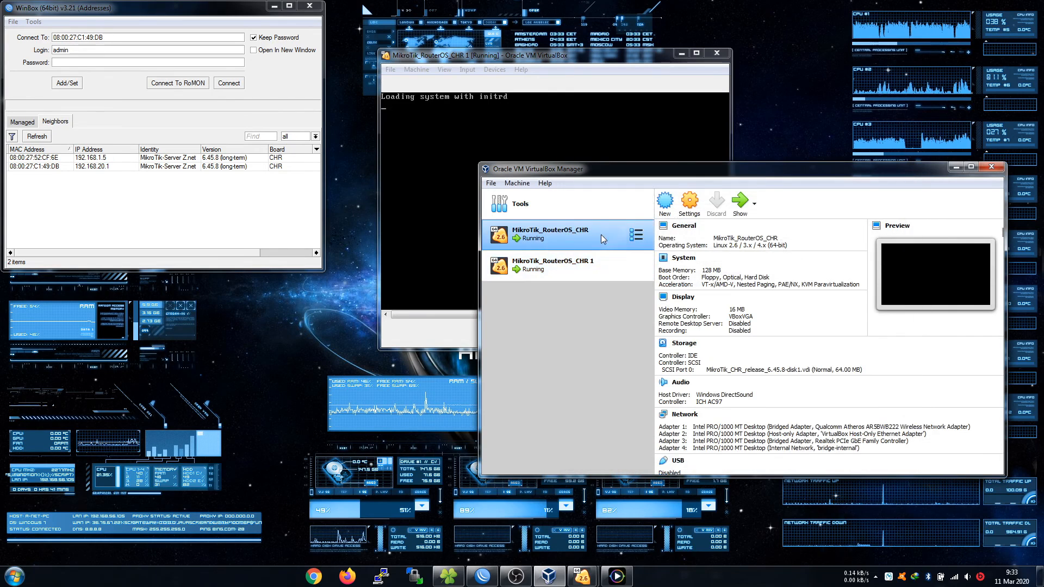
click(690, 203)
click(605, 294)
click(778, 226)
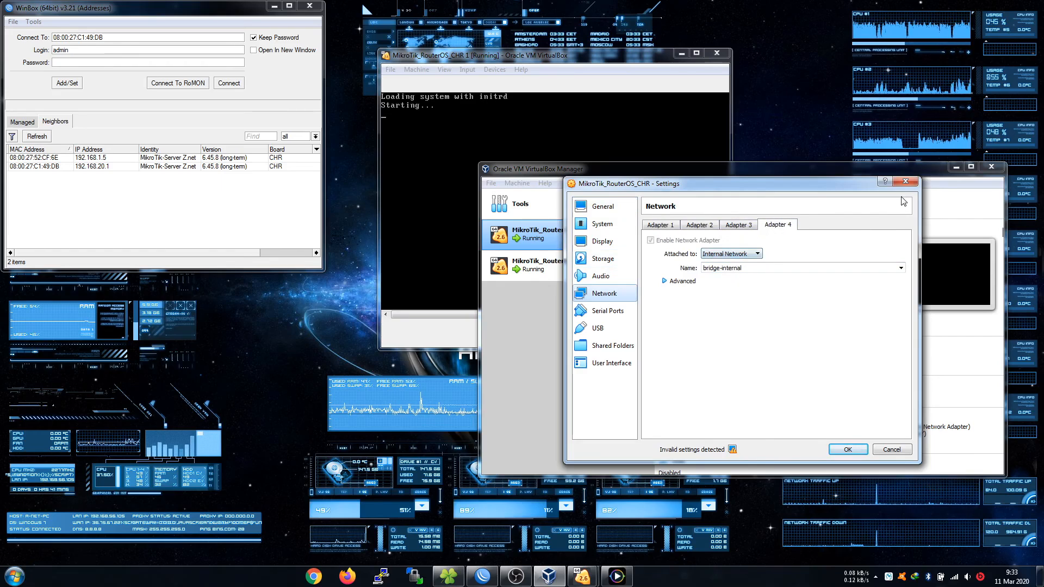
click(904, 183)
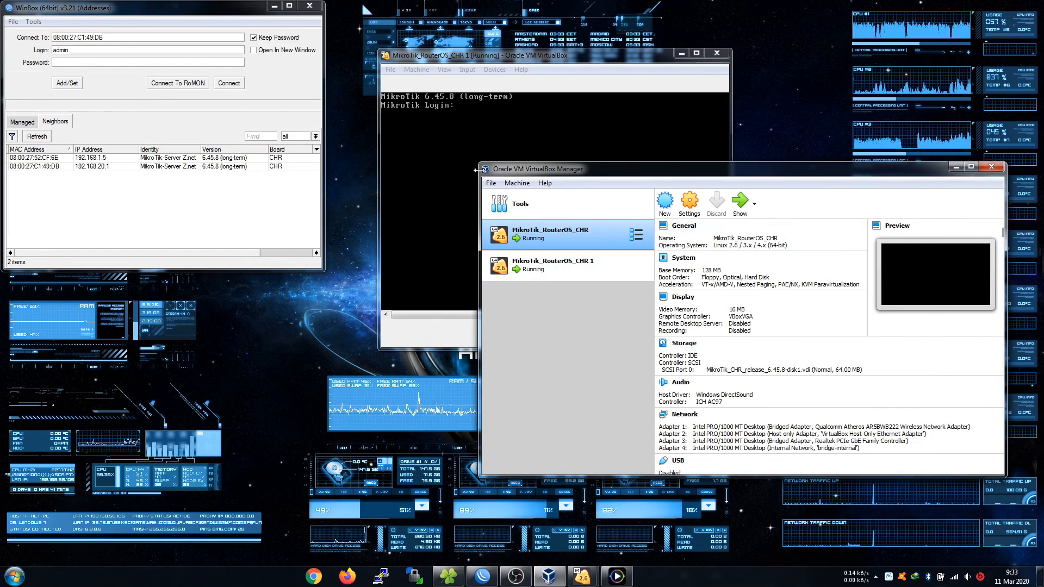
click(616, 577)
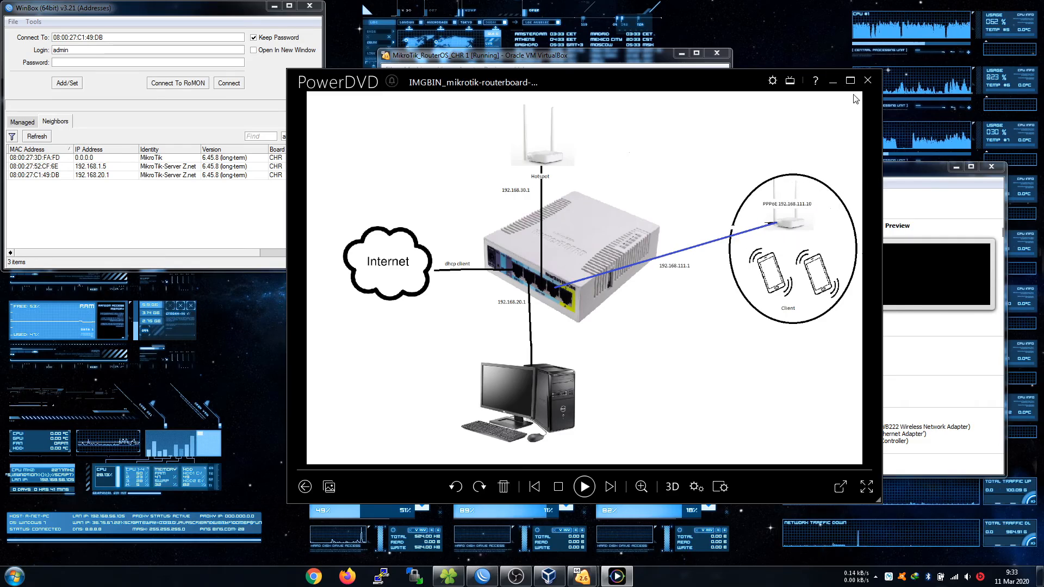
Close the diagram and connect as admin to neighbor 08:00:27:3D:FA:FD, moving its window down-left.
click(833, 81)
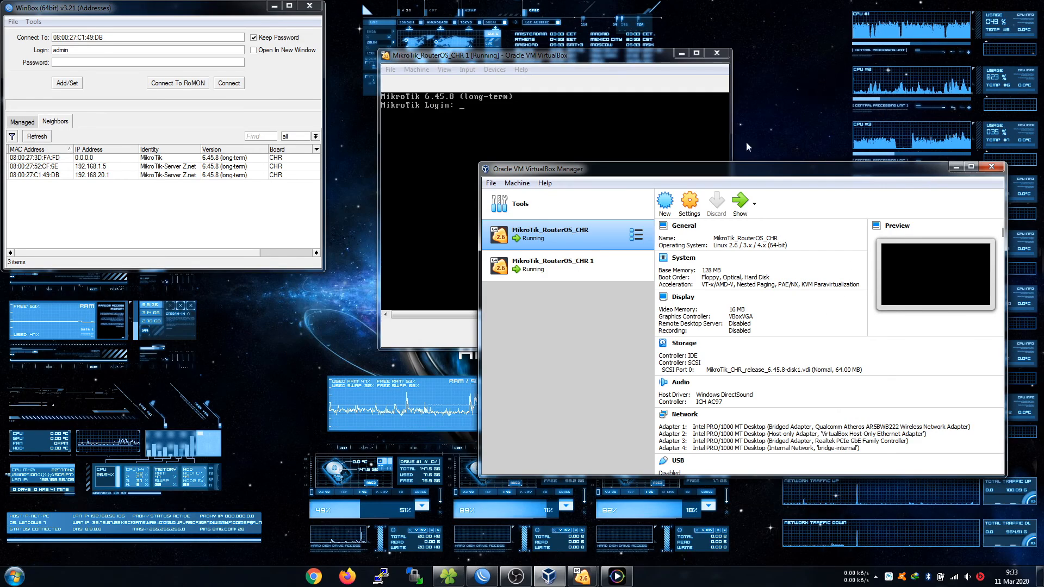
click(459, 115)
click(585, 271)
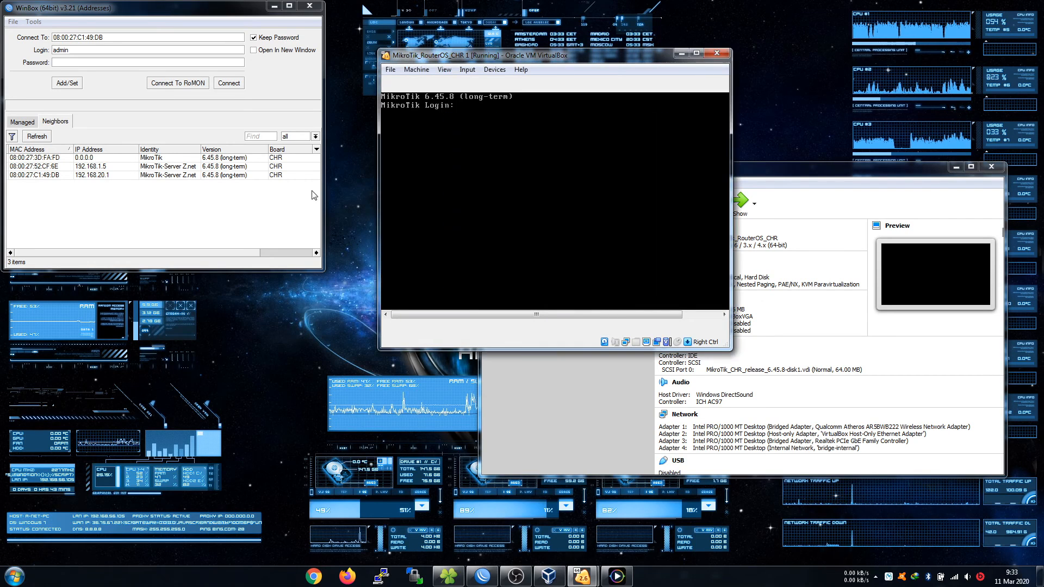
click(187, 158)
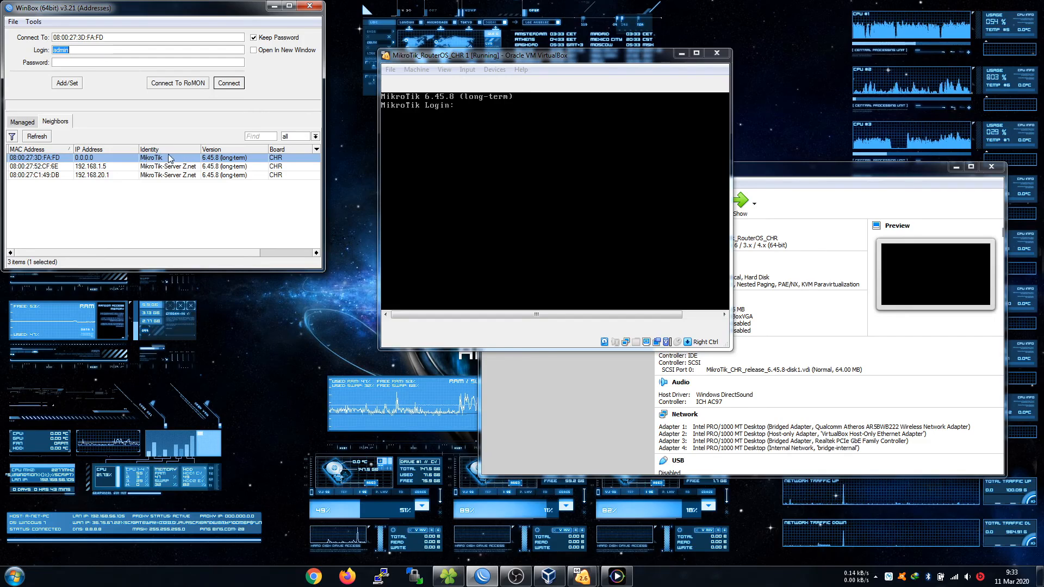
click(228, 85)
drag(454, 151, 252, 172)
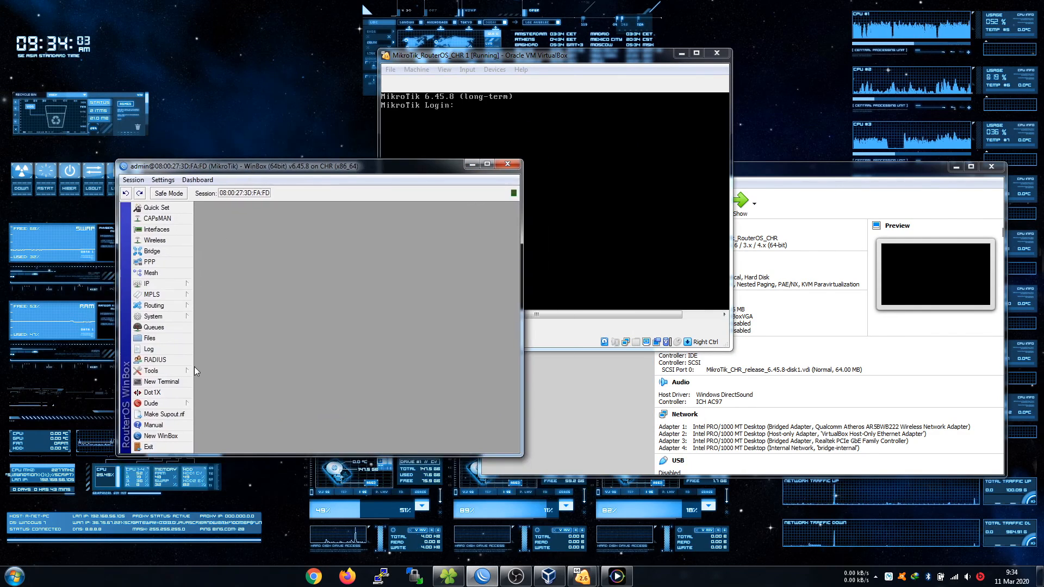
Launch a second winbox64 and connect to server router 08:00:27:C1:49:DB.
click(14, 575)
text(wi)
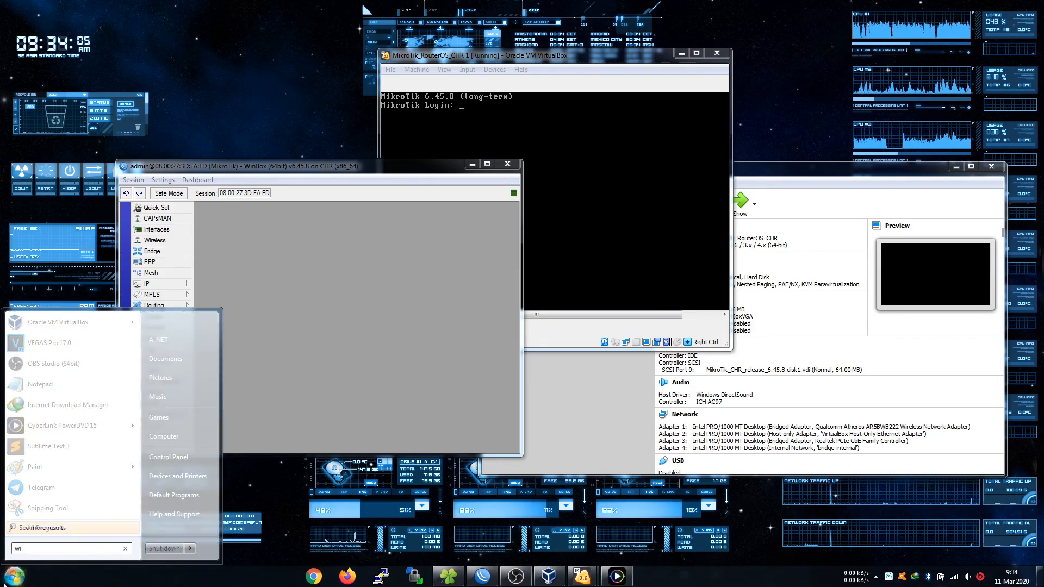
text(nbo)
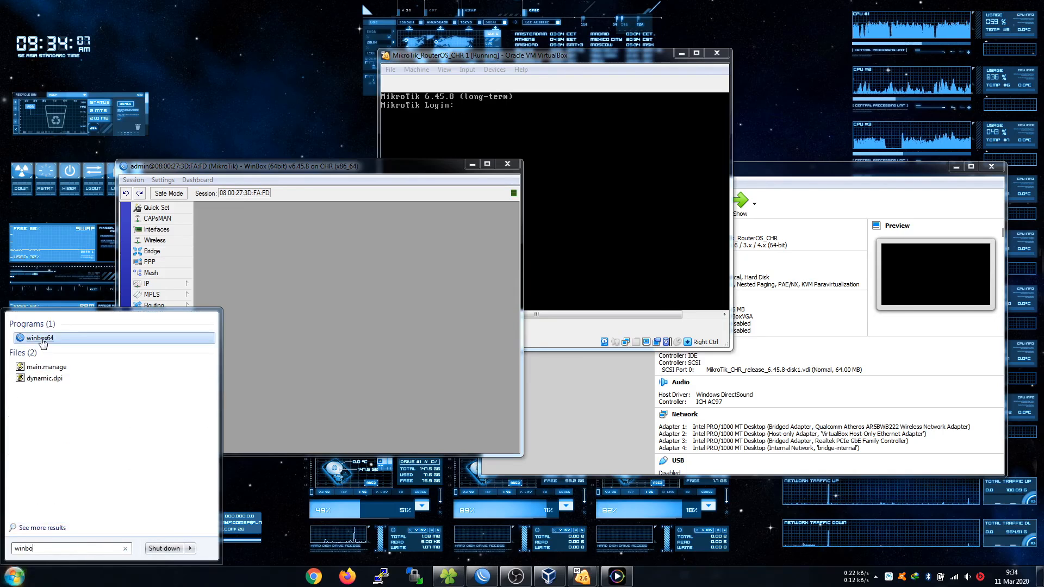
click(41, 338)
drag(200, 18, 777, 121)
click(644, 278)
click(703, 271)
click(636, 278)
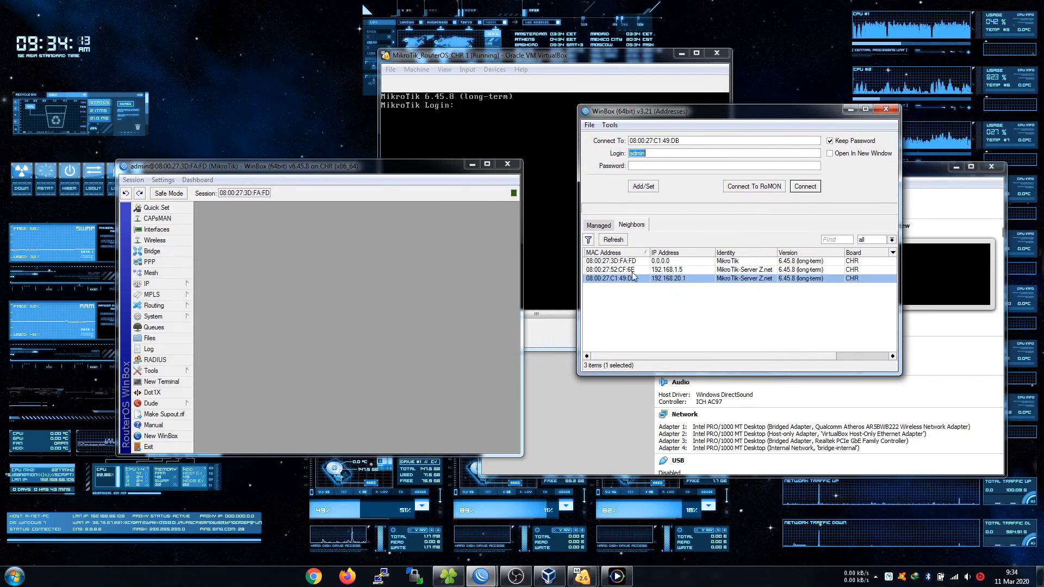
click(799, 187)
Arrange server and client sessions side by side and open the server's Log.
drag(699, 5, 1042, 158)
drag(300, 170, 0, 252)
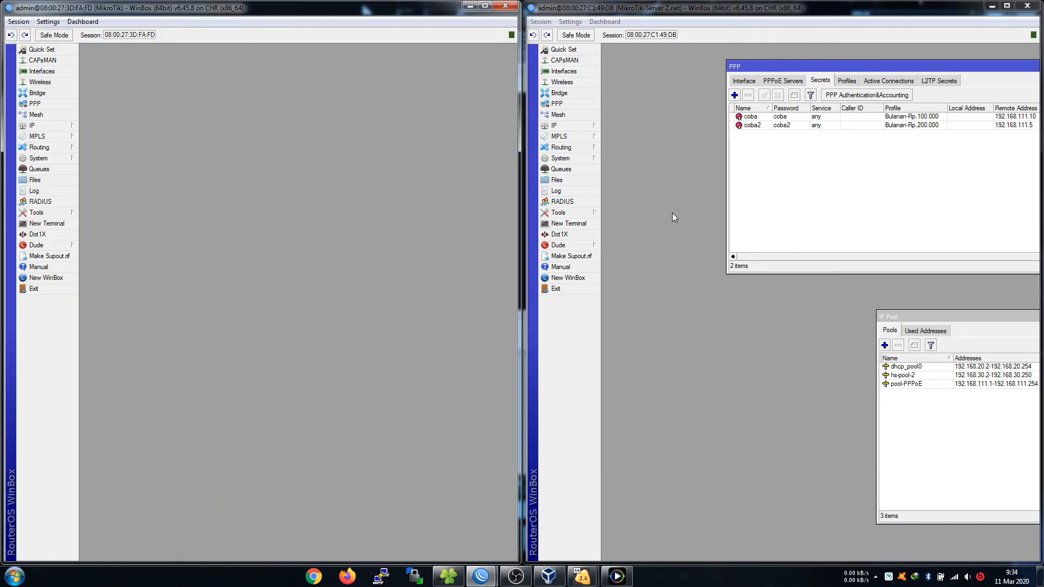
click(576, 195)
drag(884, 66, 822, 187)
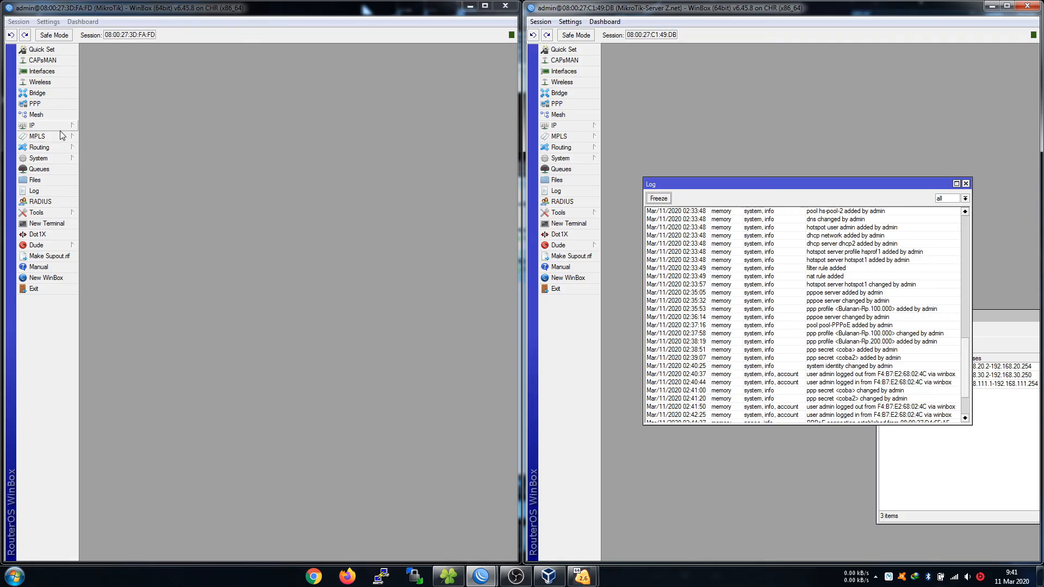
Add PPPoE client pppoe-out1 on ether1 on the client router, then show its Interface List.
click(34, 104)
click(88, 154)
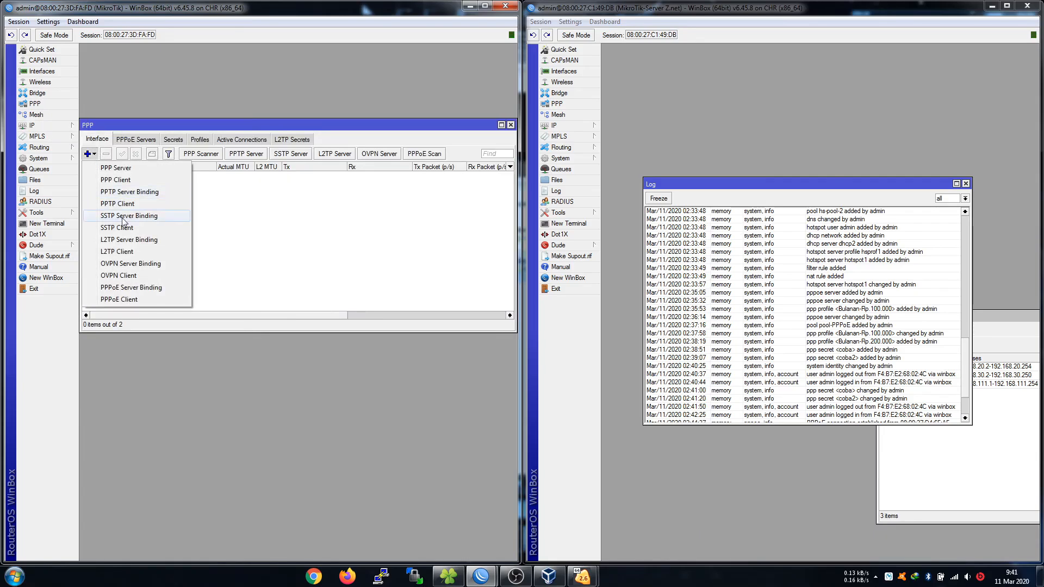
click(119, 300)
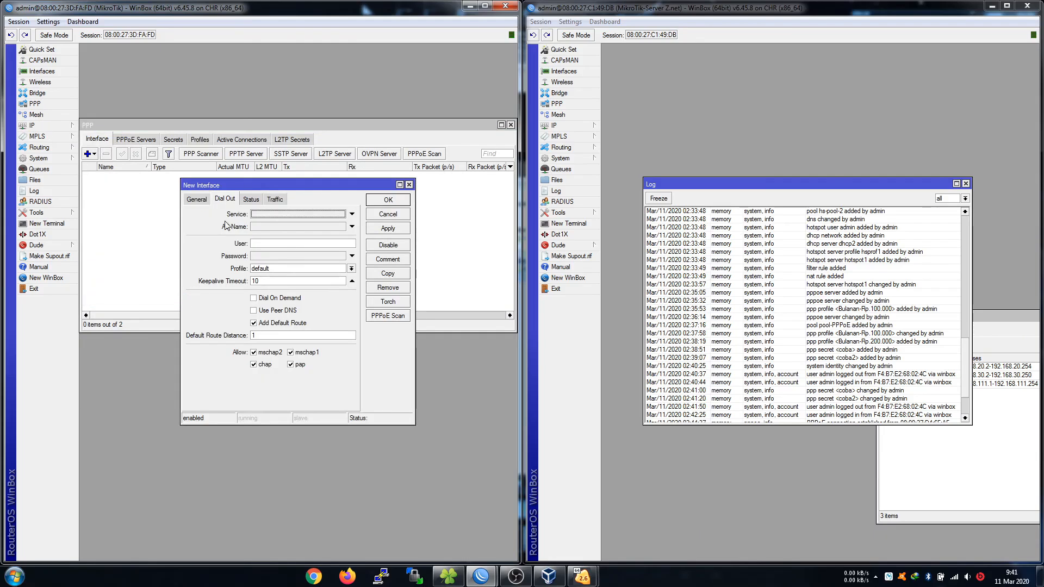
click(201, 200)
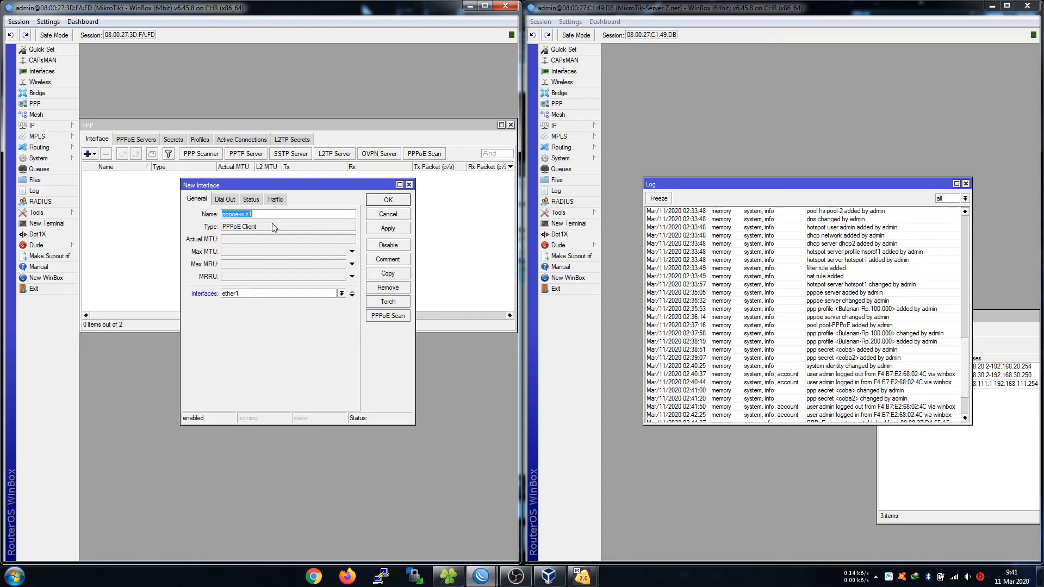
drag(252, 214, 234, 216)
double_click(256, 214)
click(240, 294)
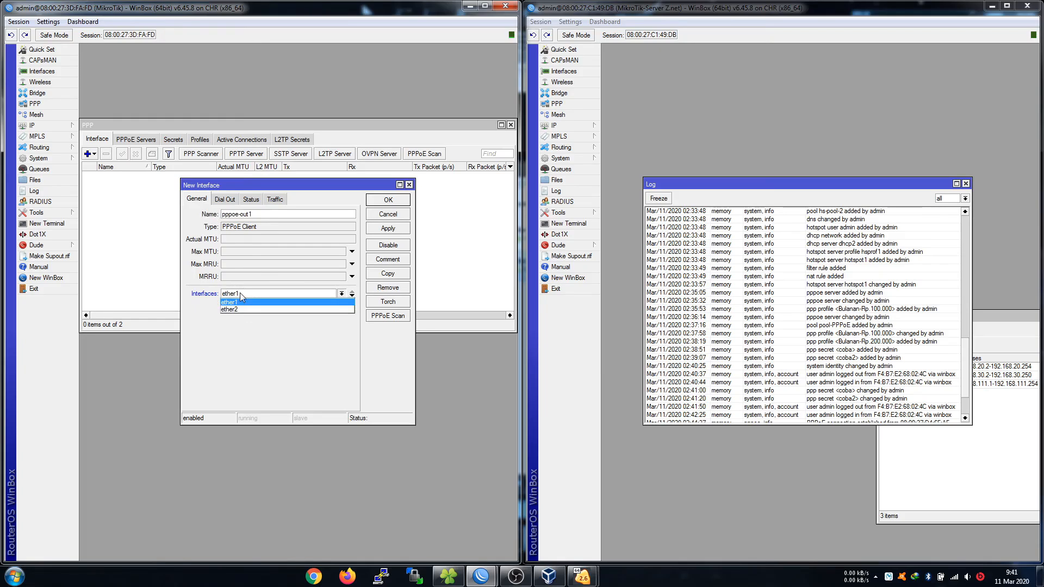
click(240, 293)
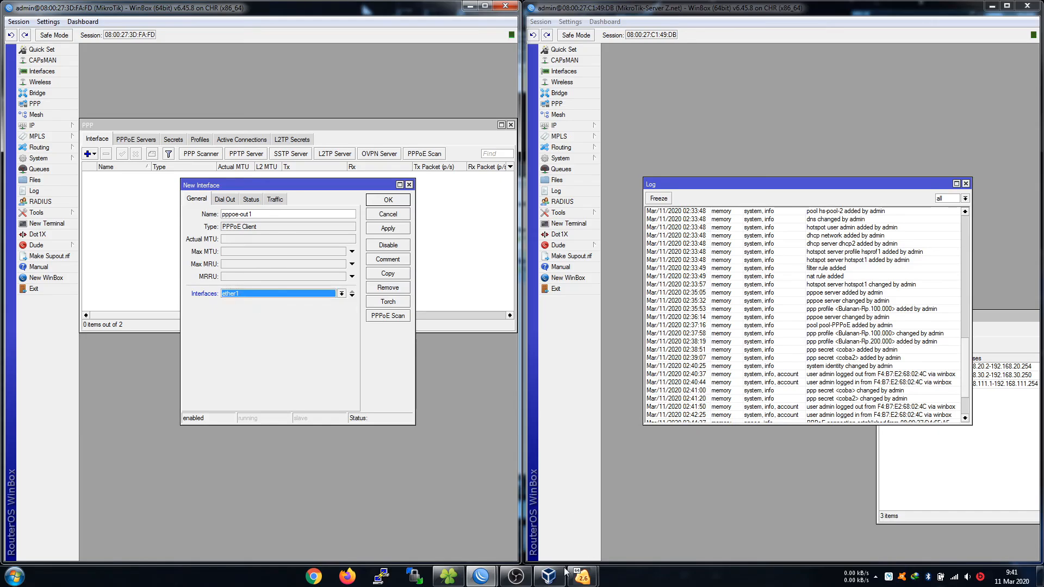
click(42, 72)
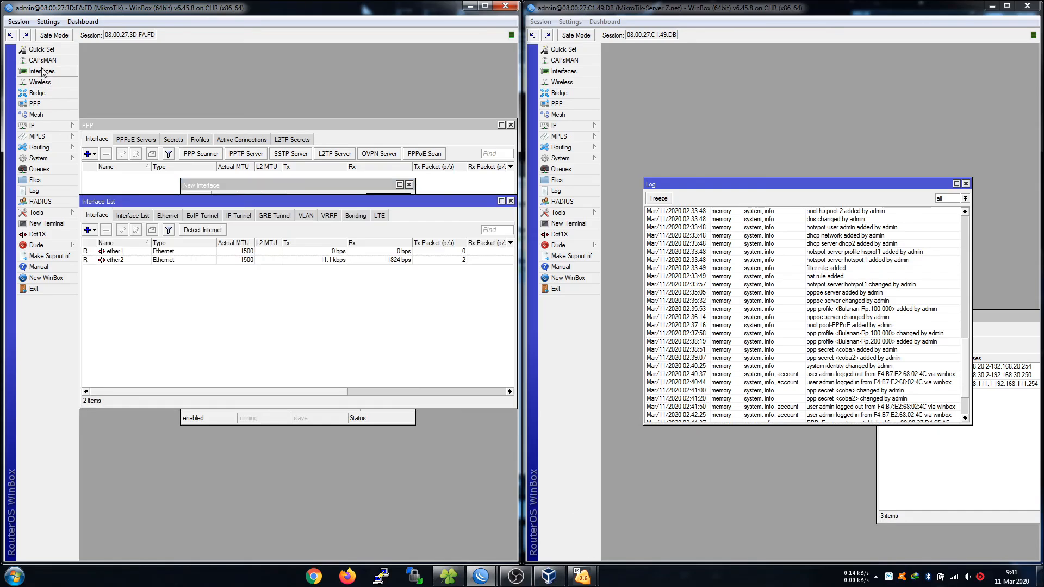
Check CHR 1's Adapter 2 and Adapter 1 networks, cancel, close VirtualBox Manager and the Interface List.
click(548, 576)
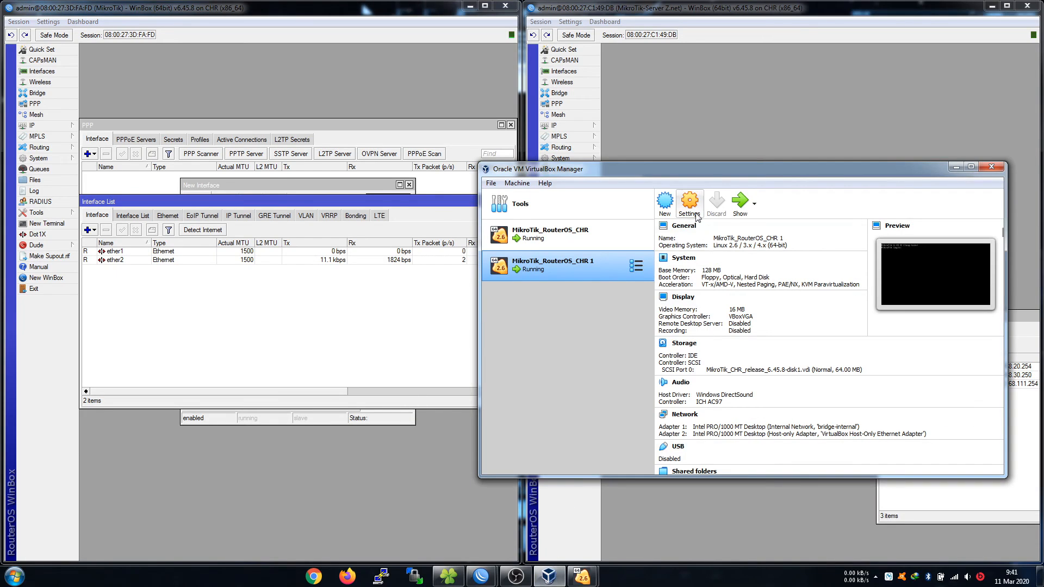
click(694, 204)
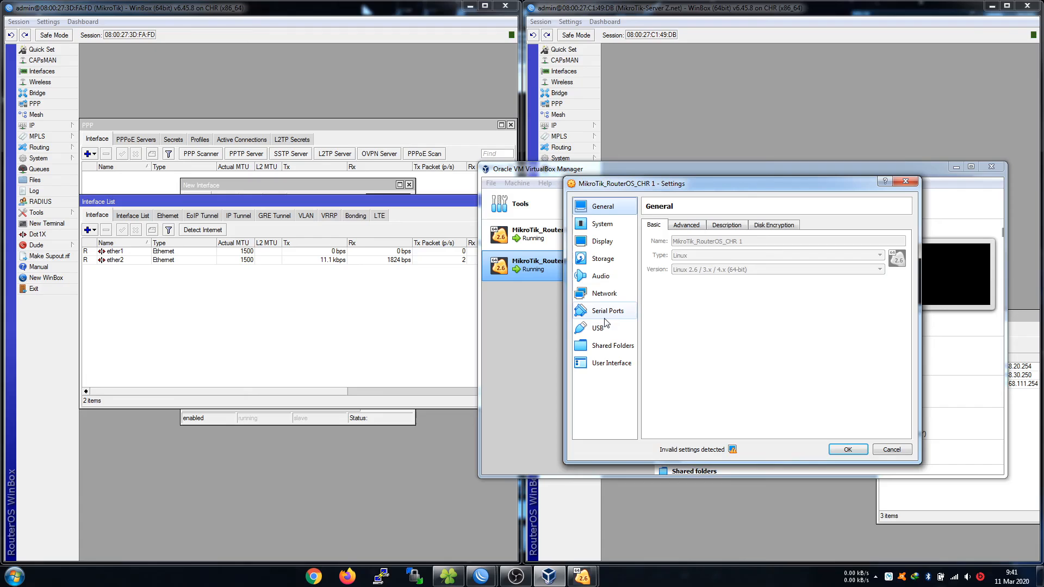
click(604, 293)
click(699, 225)
click(670, 226)
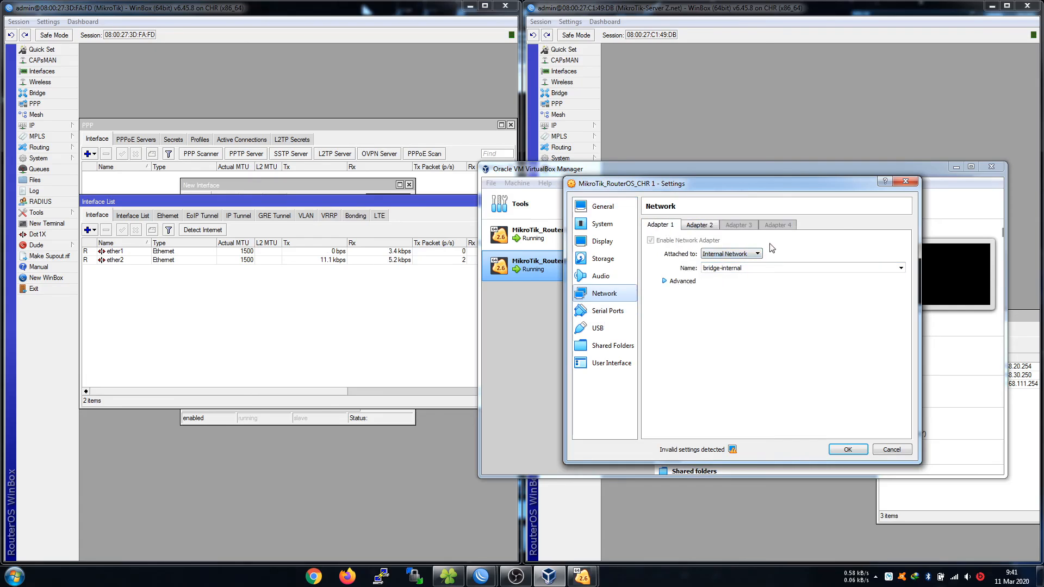
click(905, 181)
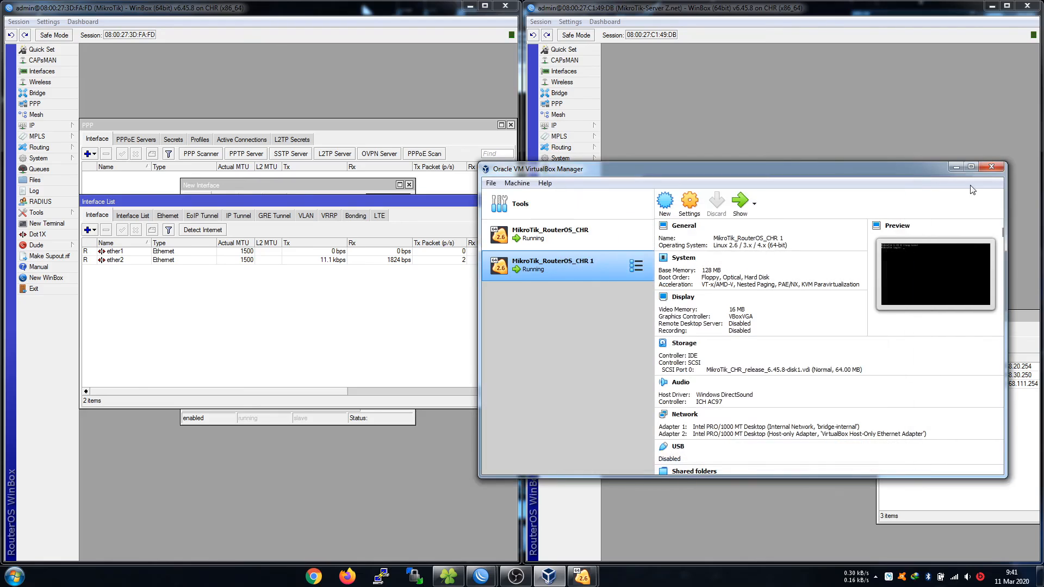
click(991, 166)
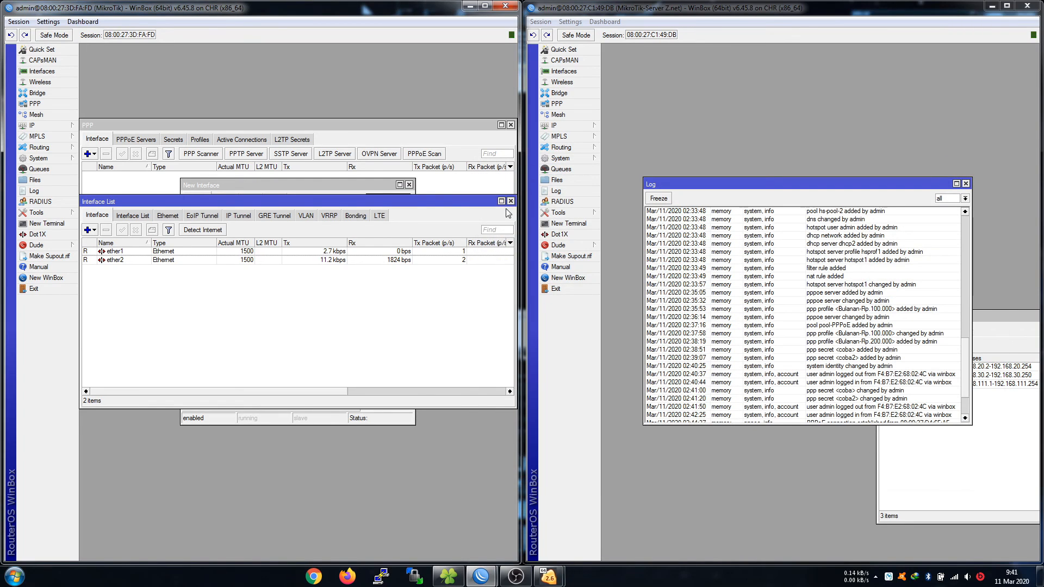
click(511, 202)
Enter coba as the PPPoE login on the client's Dial Out tab.
click(232, 200)
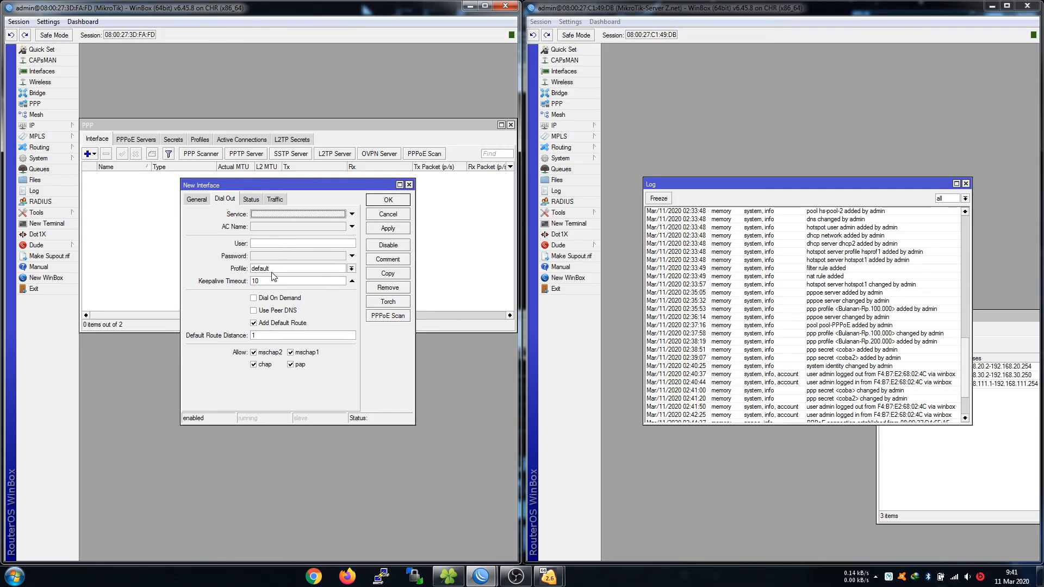
click(272, 244)
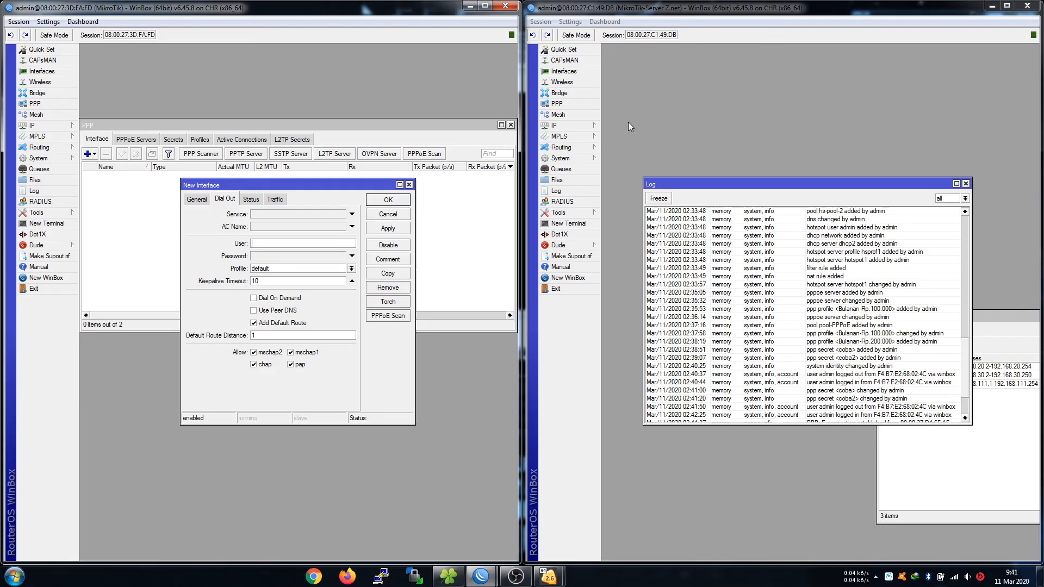
click(560, 104)
click(672, 114)
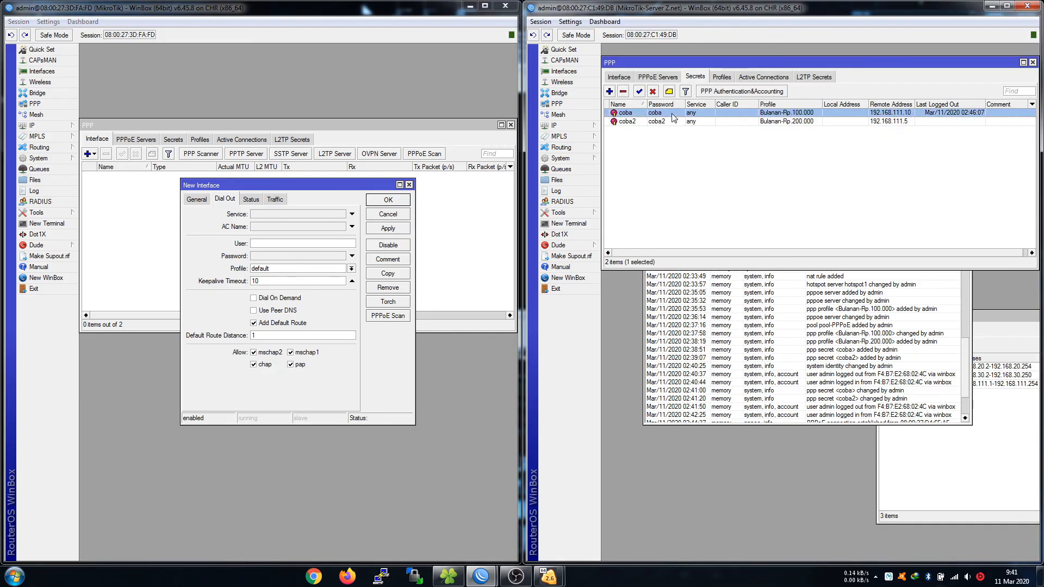
click(278, 241)
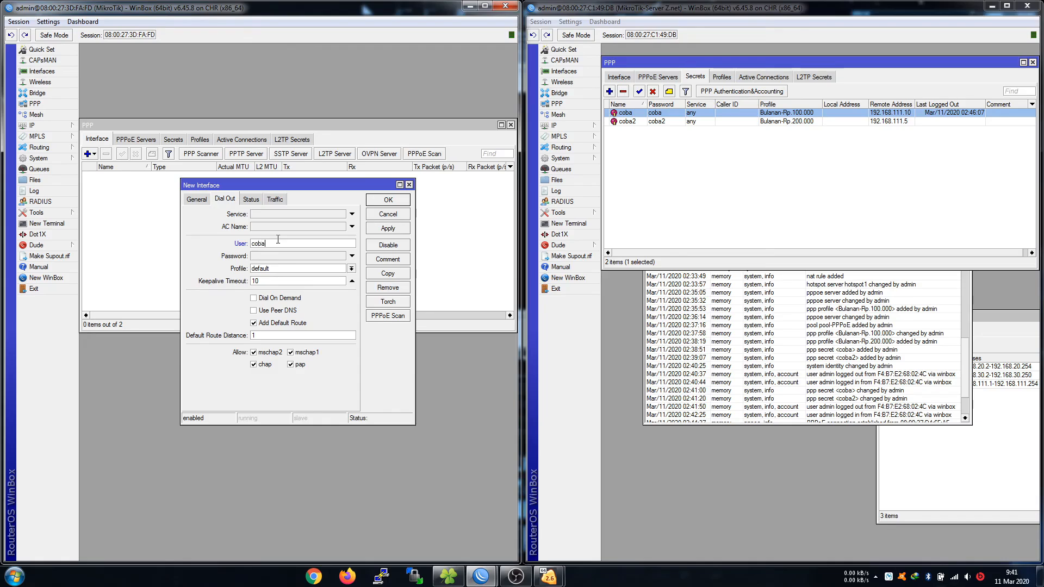
click(278, 256)
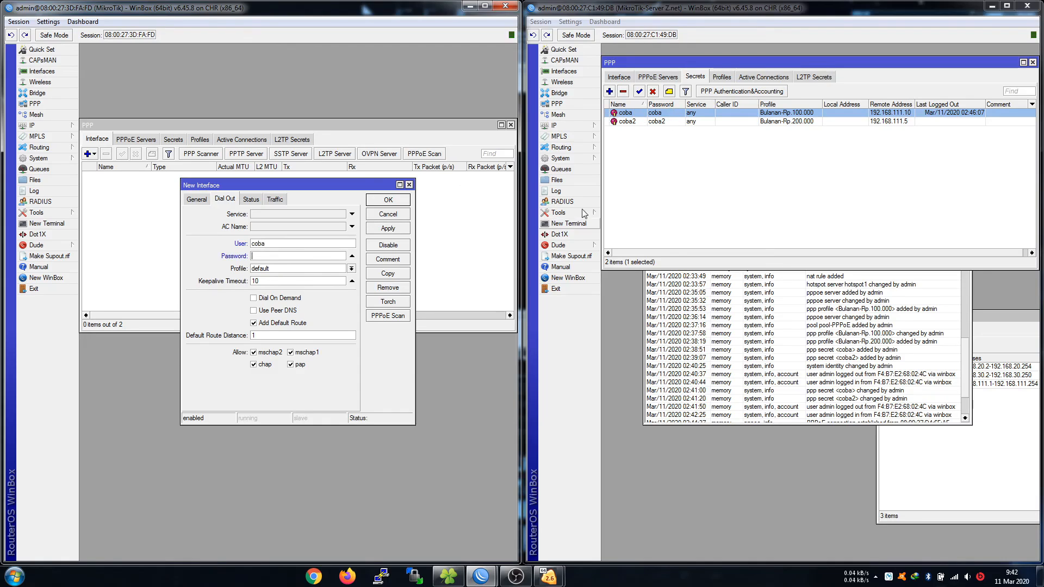
text(coba)
Give server secret coba a new password, save the pppoe-out1 client, and check the server log.
double_click(660, 114)
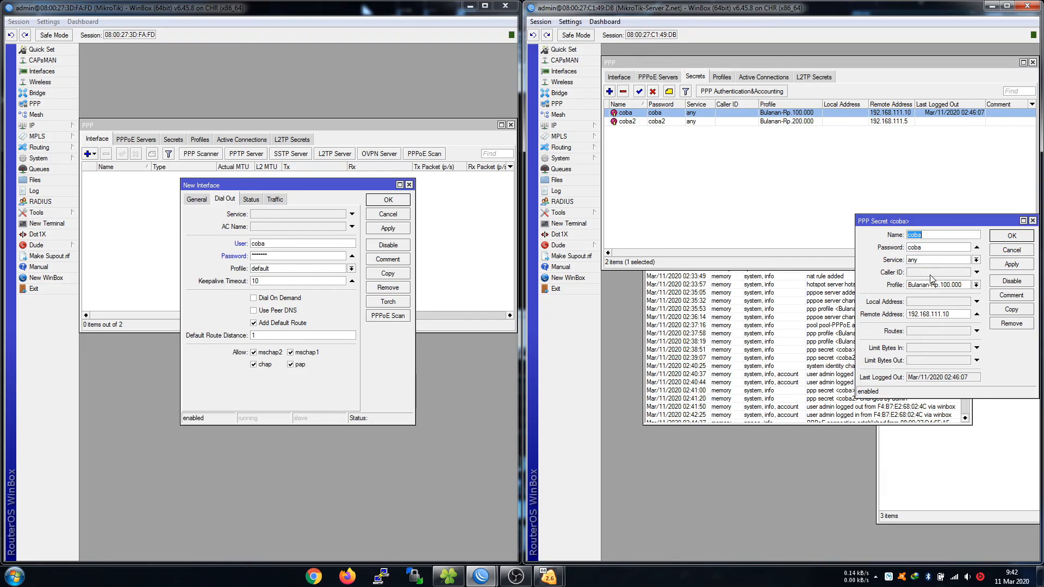
click(925, 246)
text(123)
click(1012, 236)
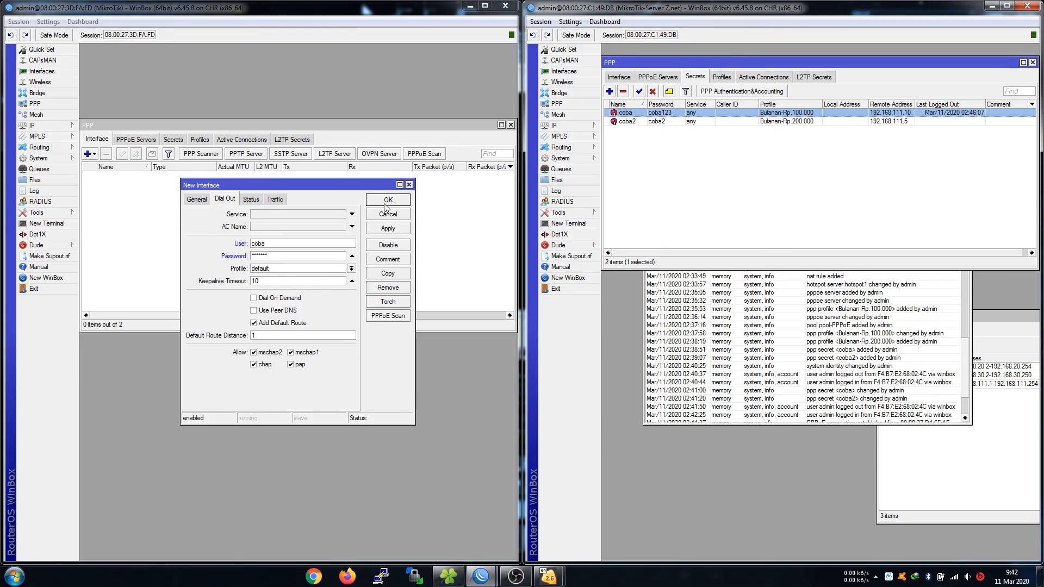
click(386, 230)
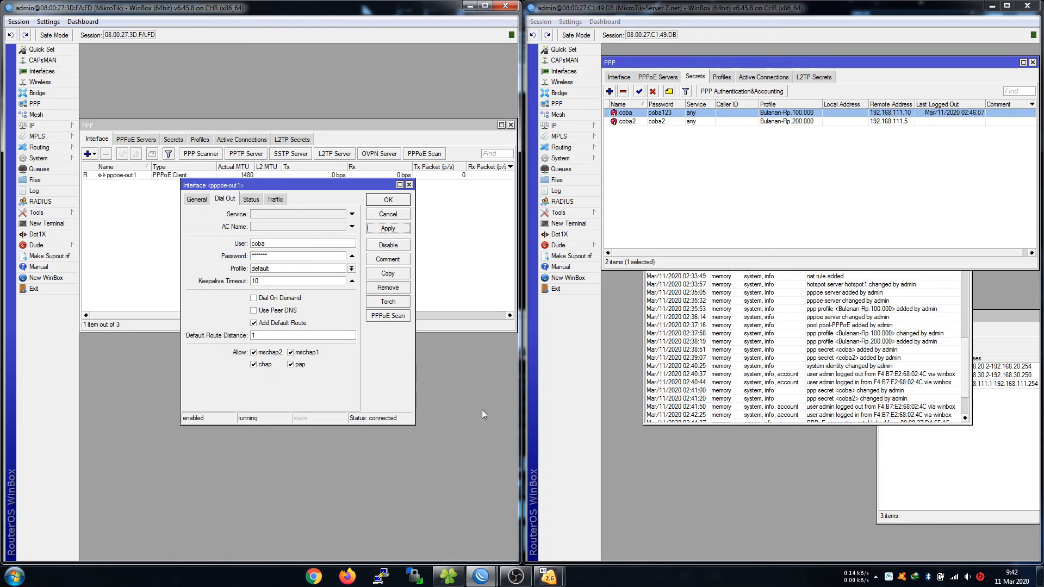
click(814, 388)
Select server secret coba2 and change the client's login user to coba2.
scroll(843, 369, down, 4)
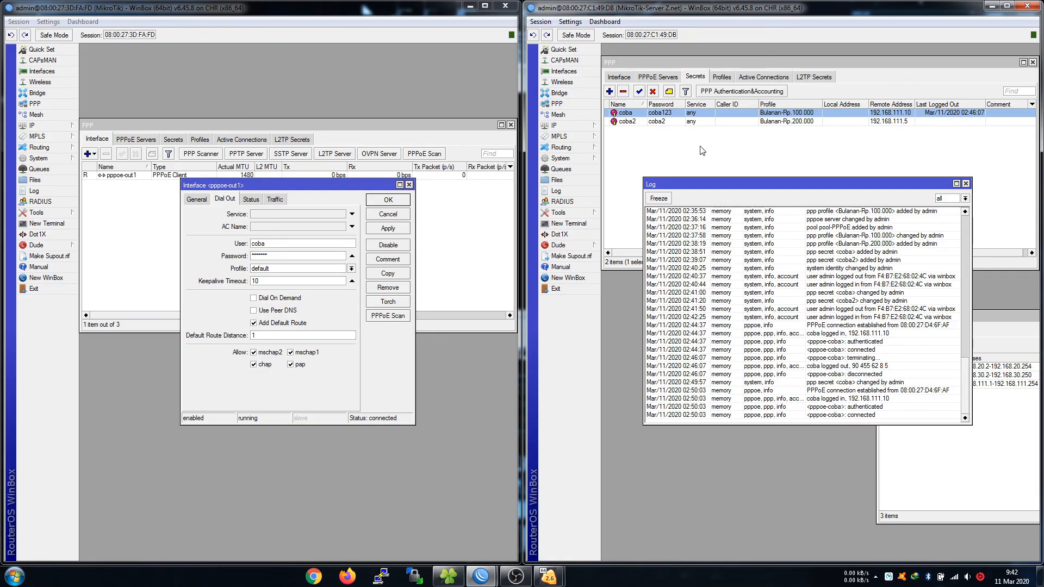
click(671, 122)
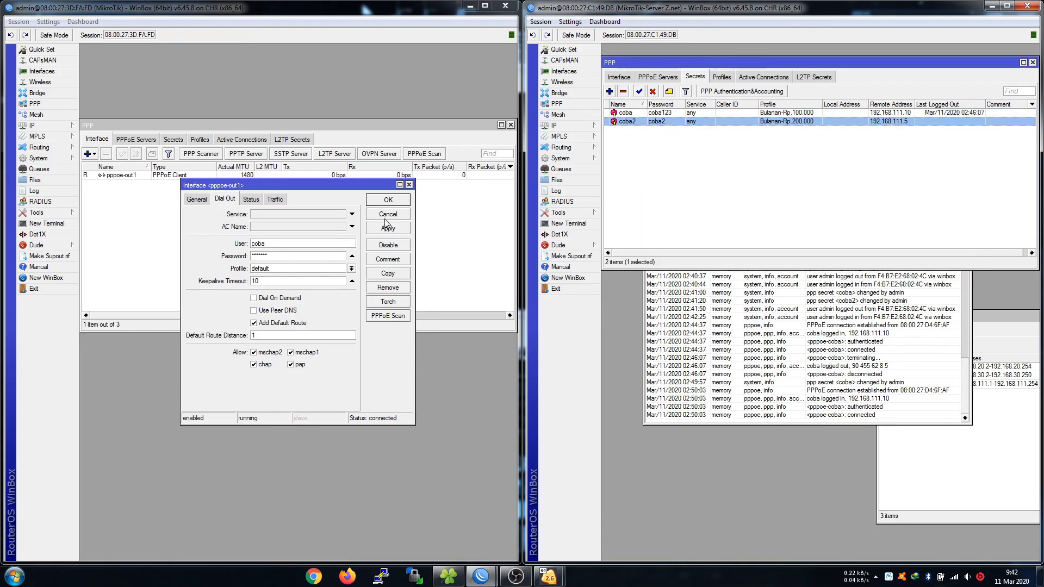
click(300, 245)
text(2)
click(301, 256)
Turn off Hide Passwords and apply the corrected password until pppoe-out1 reconnects.
click(48, 22)
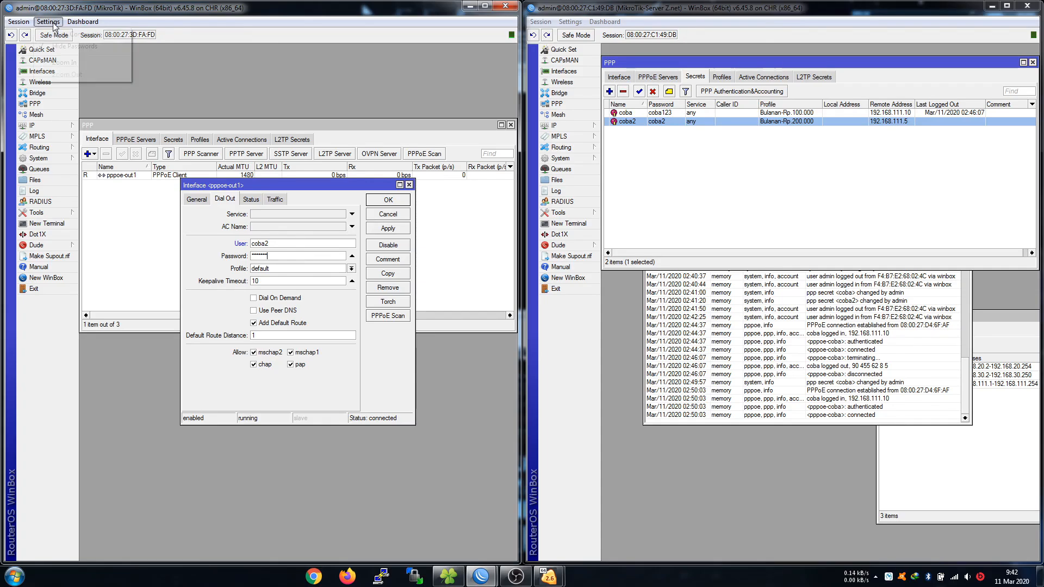
click(61, 45)
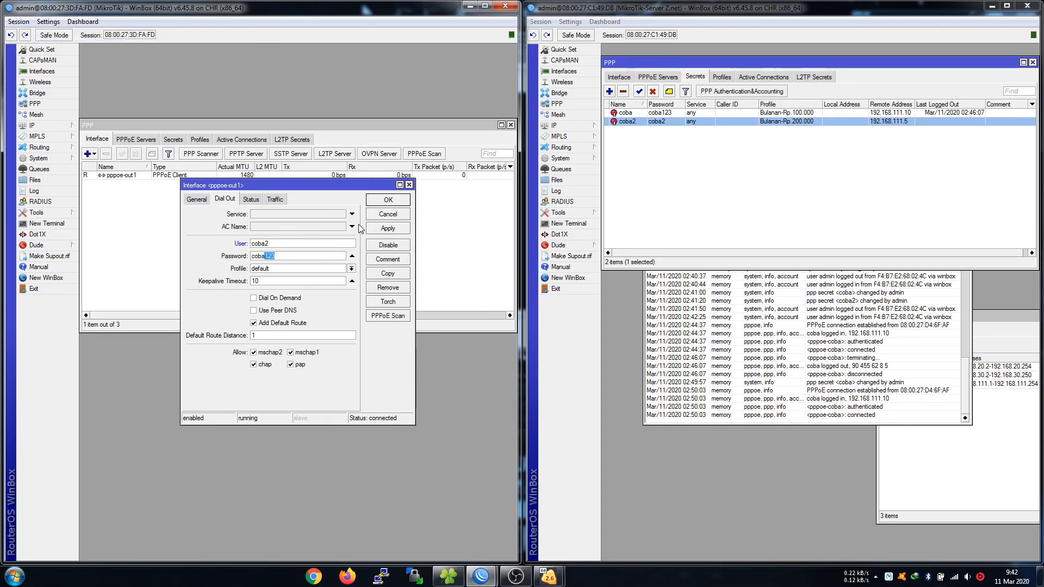
click(381, 228)
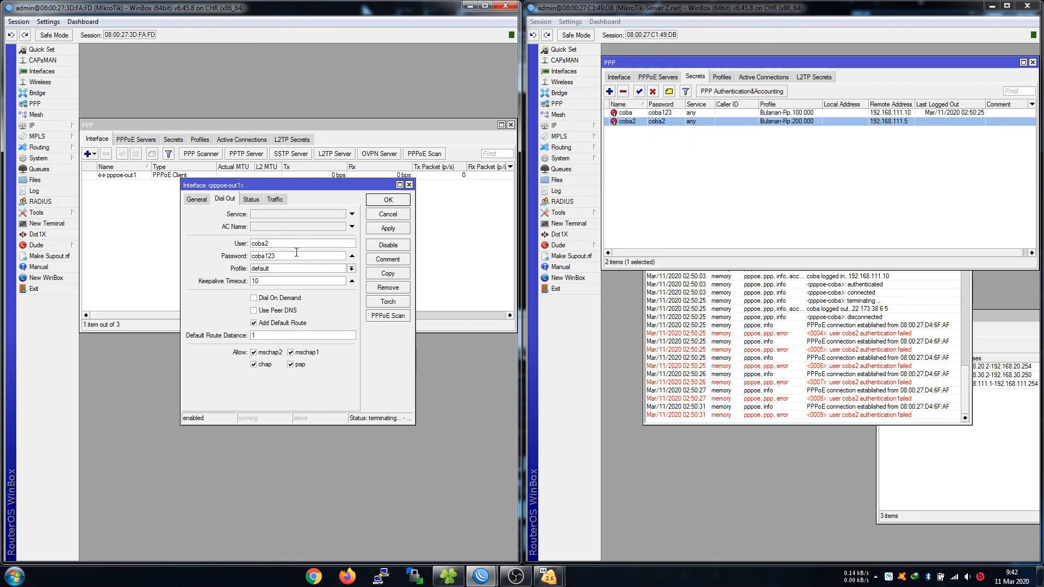
click(388, 229)
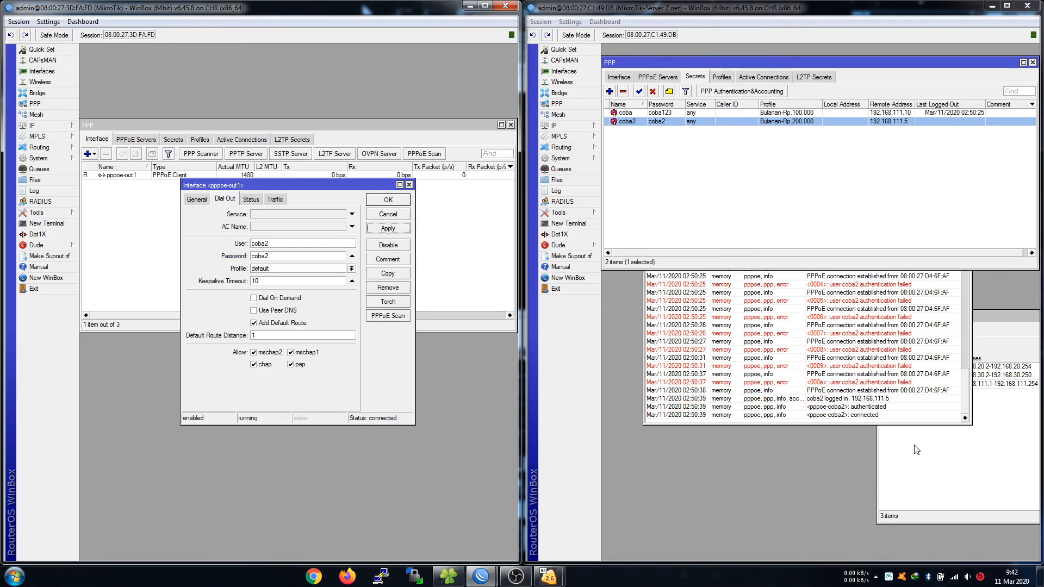
Show the server's Active Connections with coba2 at 192.168.111.5, then minimize the client window.
click(759, 77)
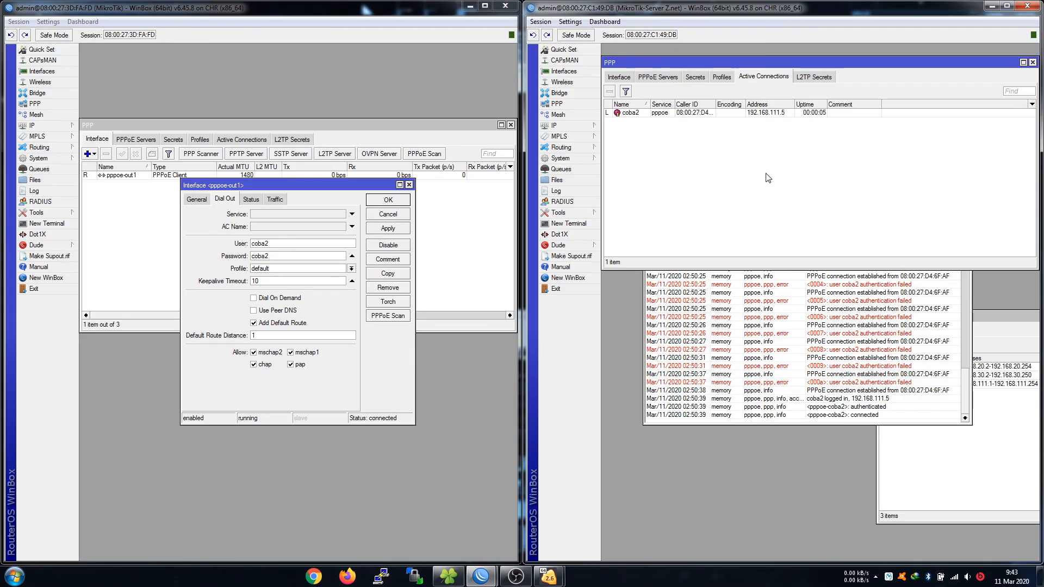
click(777, 112)
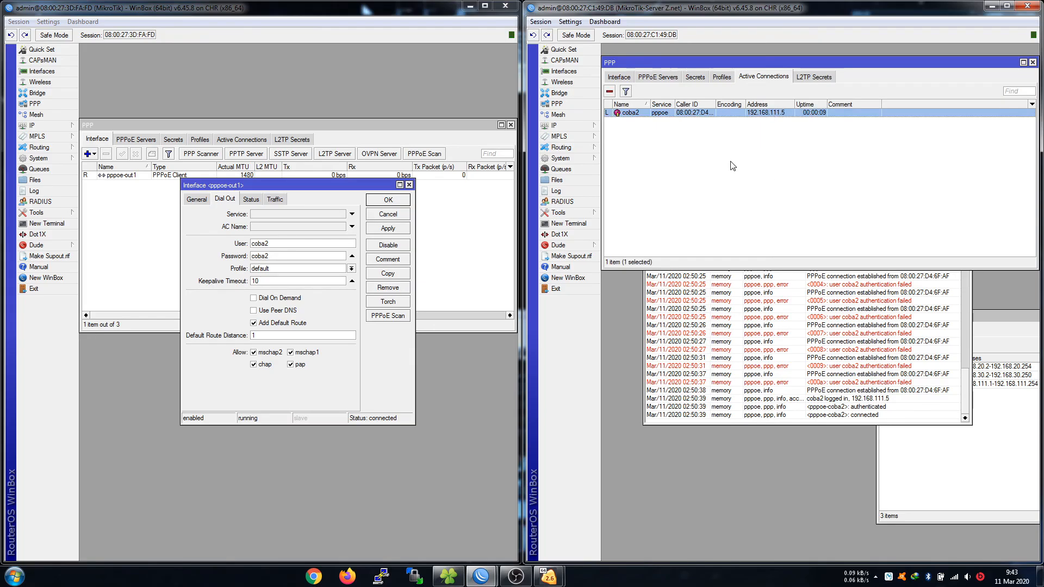
click(747, 151)
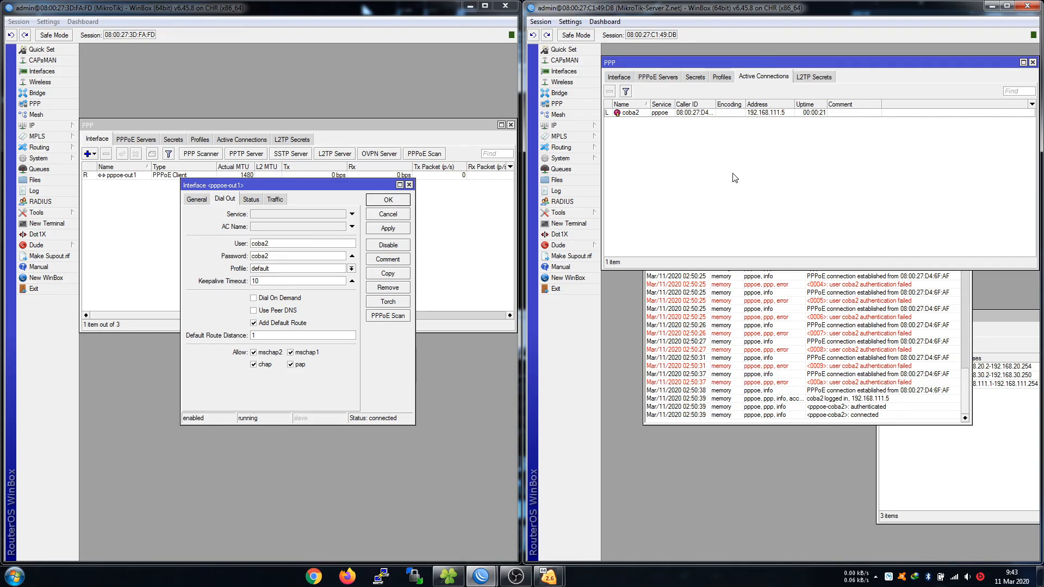
click(469, 7)
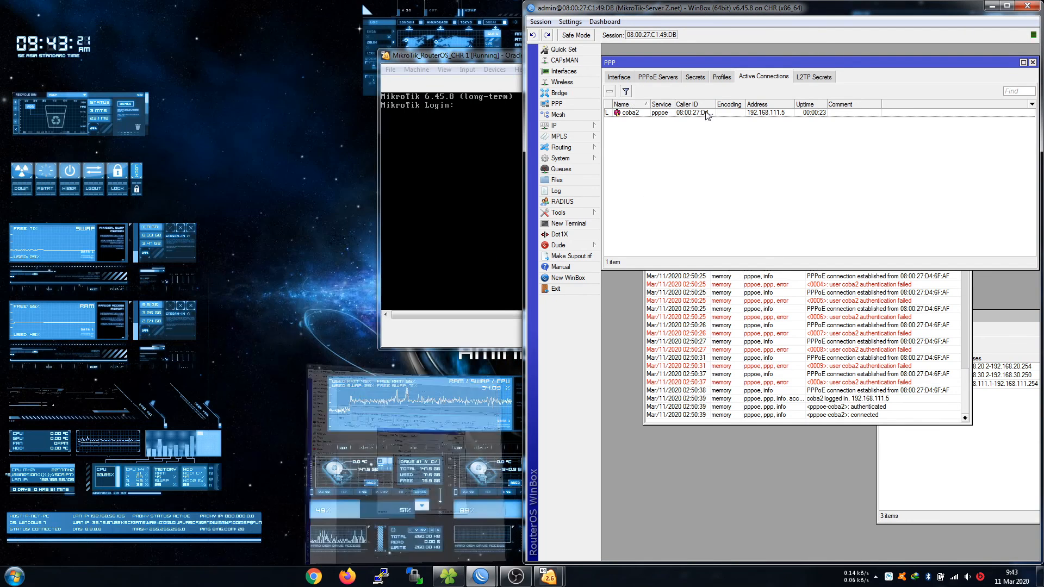
Minimize the server's WinBox window, move the CHR console lower, and bring OBS Studio forward.
click(992, 6)
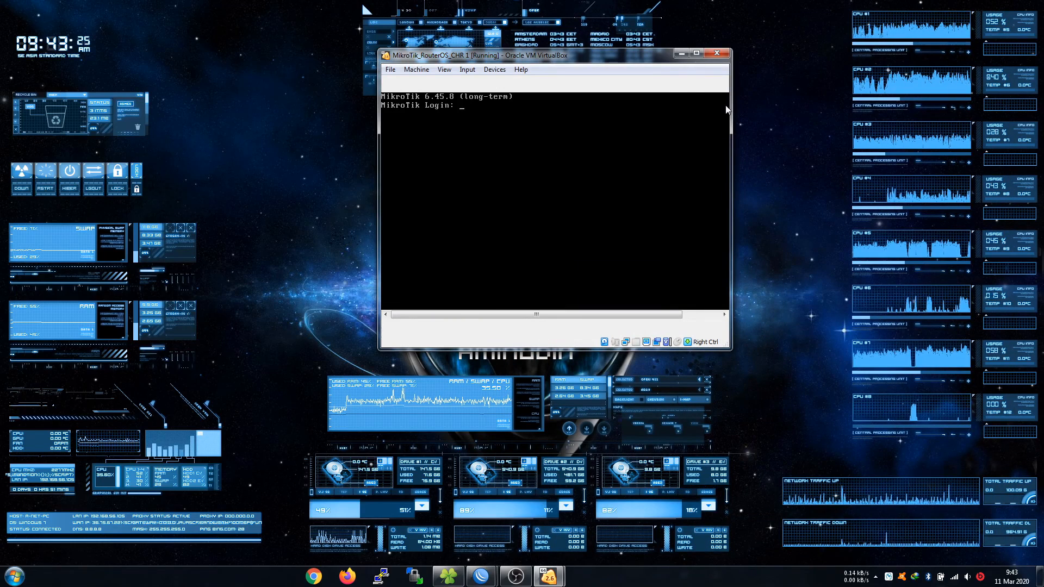
drag(641, 61, 644, 131)
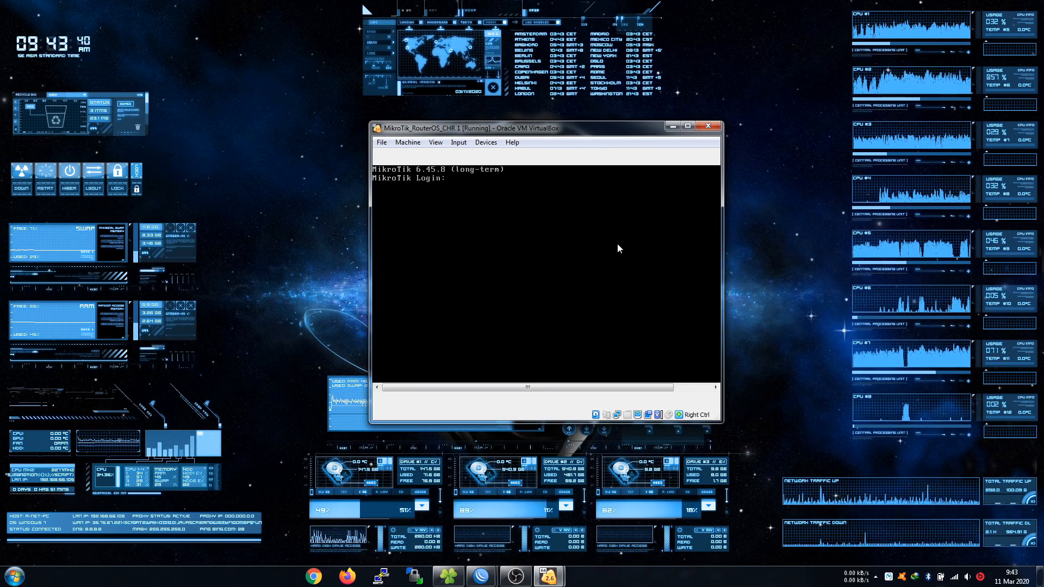
click(481, 577)
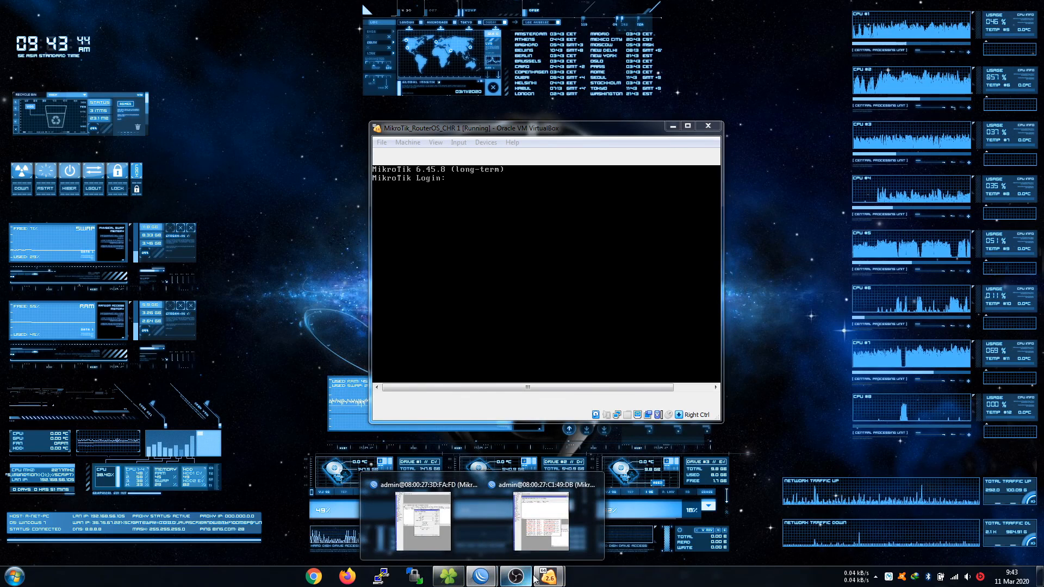
click(506, 577)
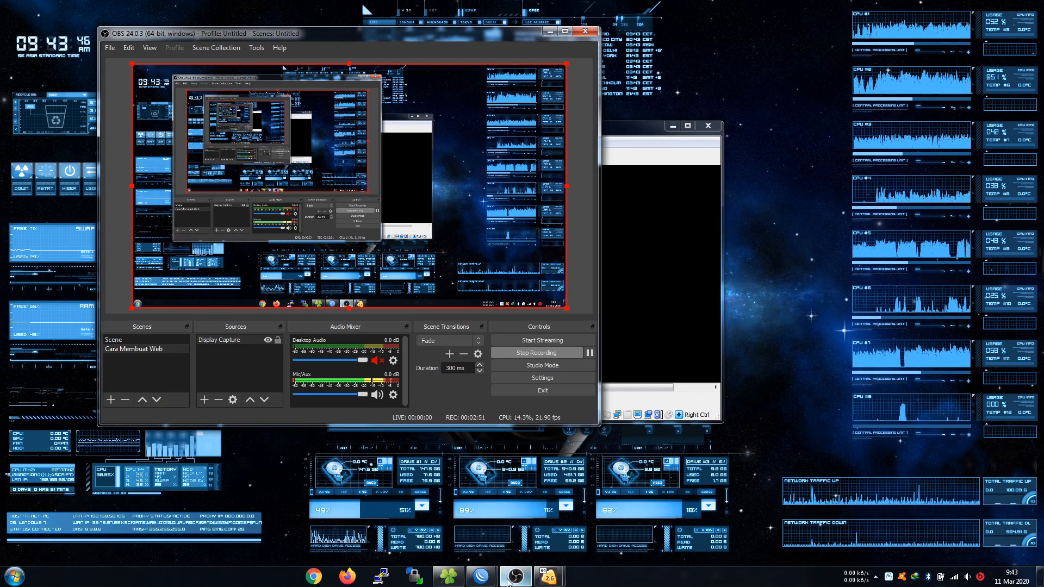
Minimize OBS, briefly open and close the Videos folder, then minimize the CHR console window.
click(549, 31)
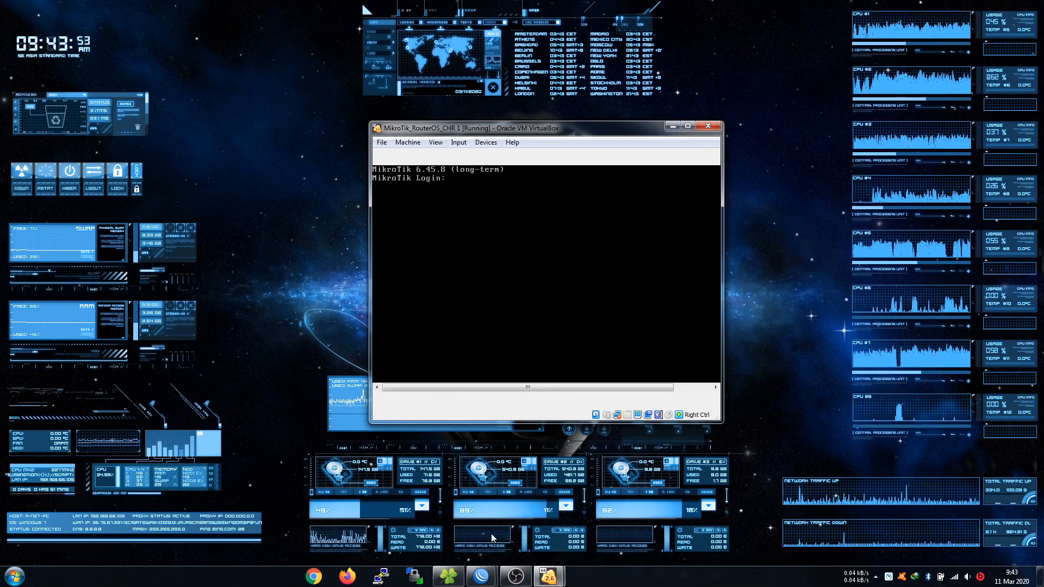
click(449, 576)
click(1030, 5)
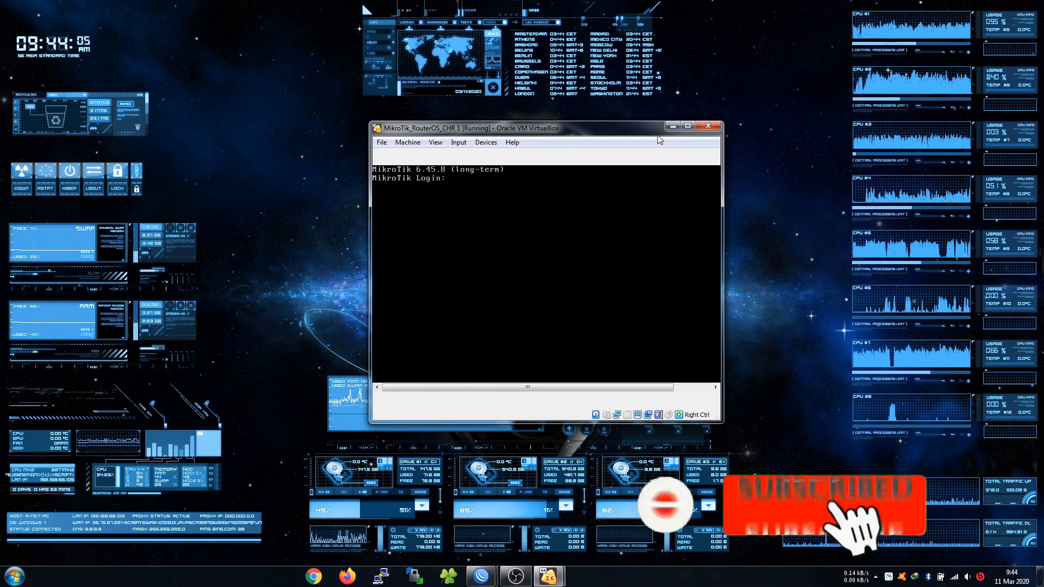
click(673, 126)
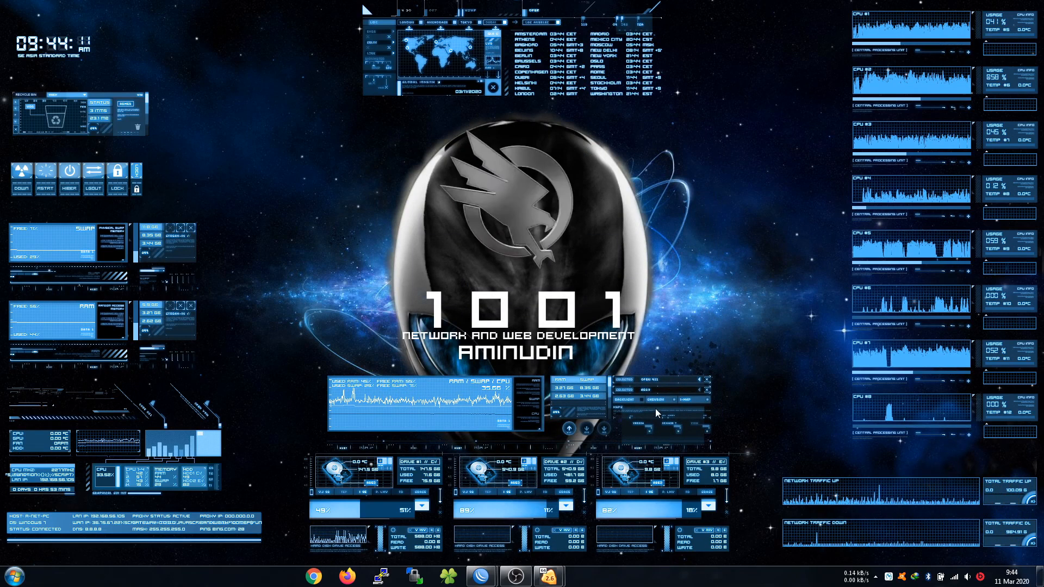
mouse_move(523, 575)
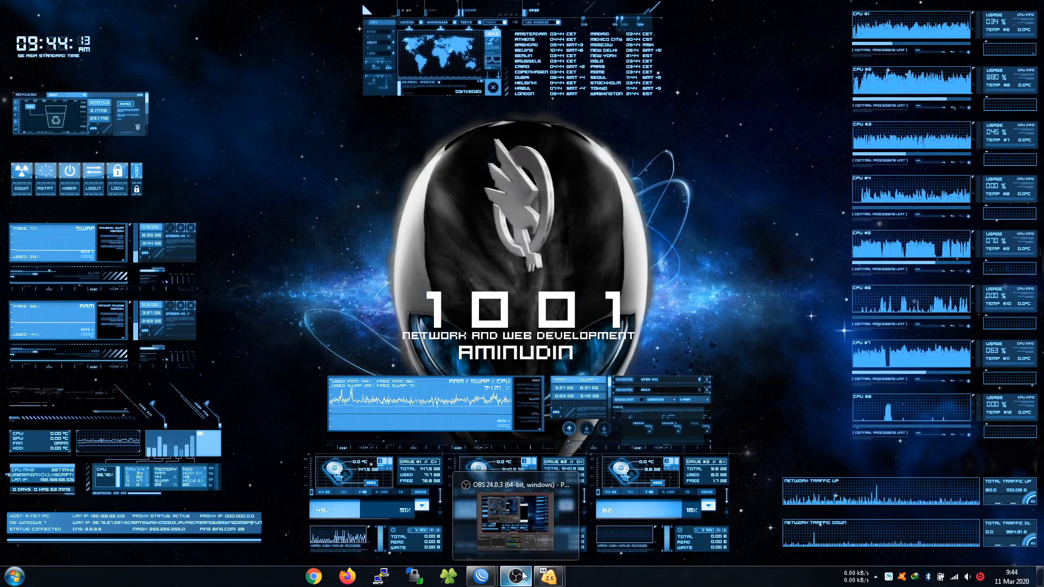